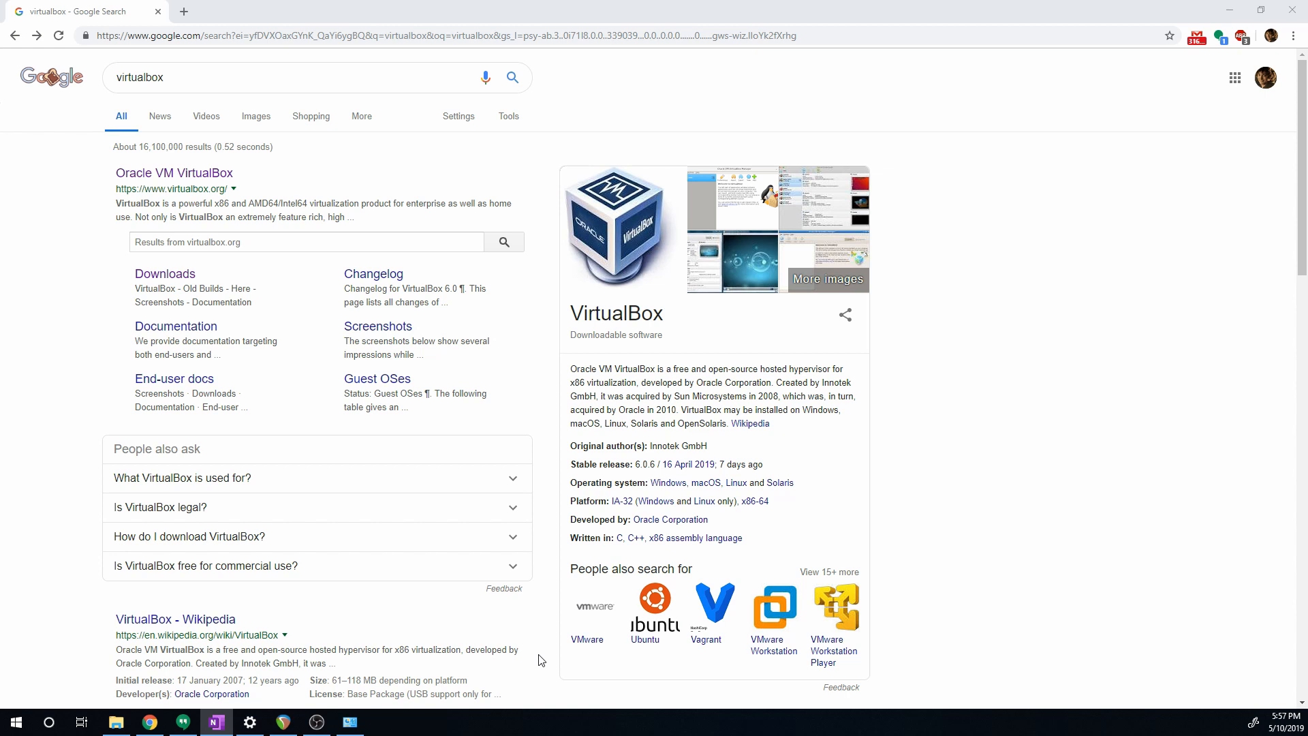
# - Find This PC through a Windows search for "my computer" and open its properties to check the processor model
pyautogui.click(17, 721)
pyautogui.click(51, 724)
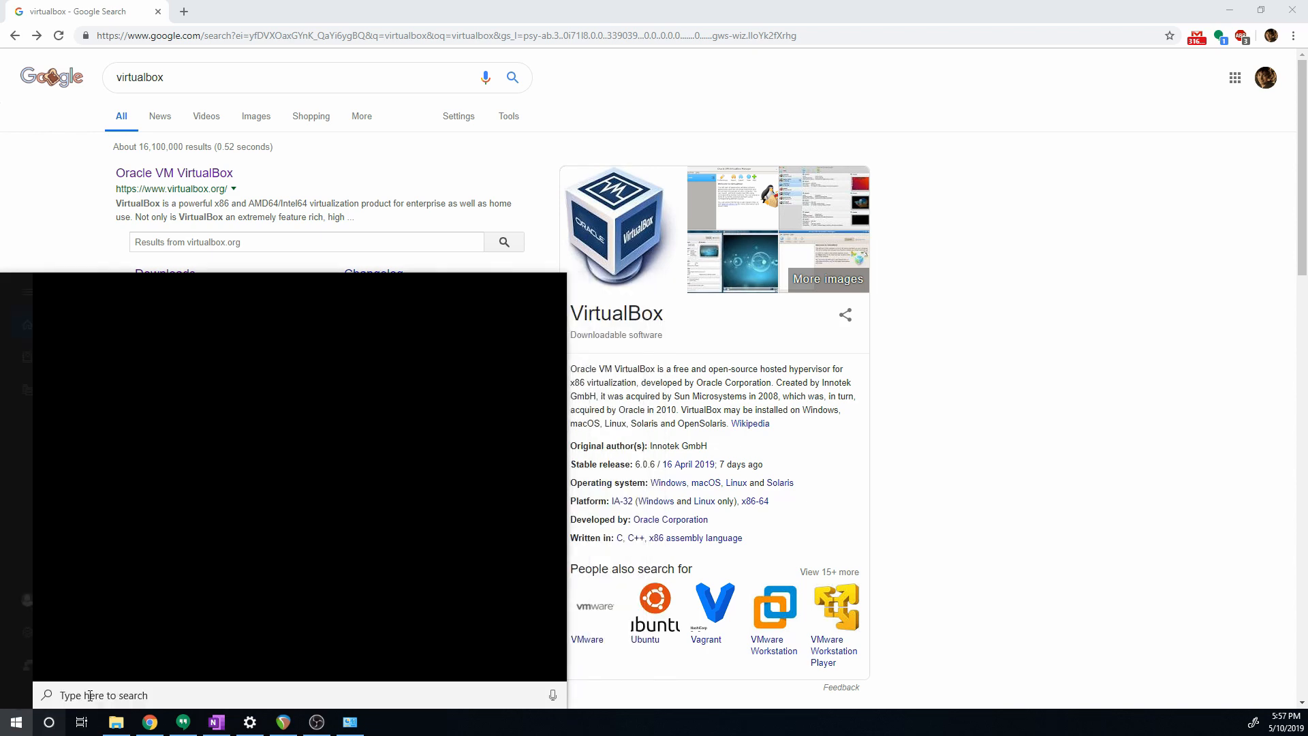
pyautogui.write('my computer')
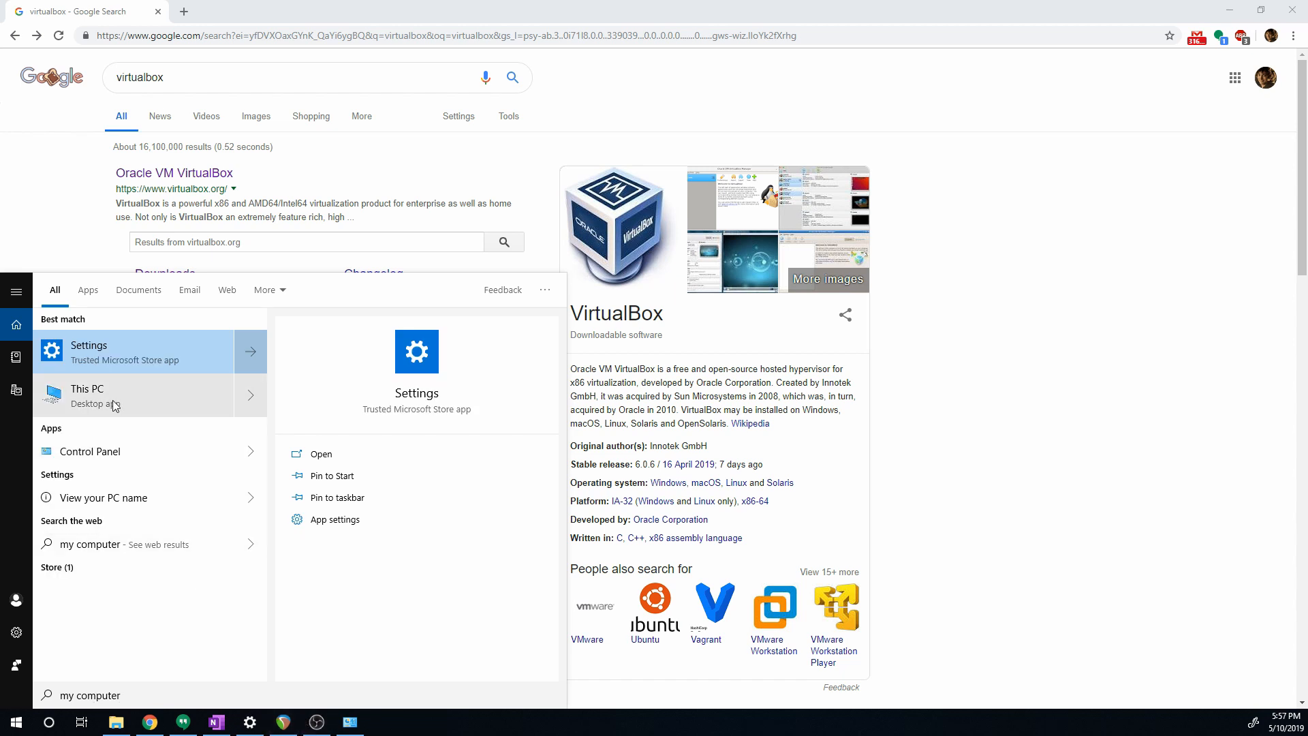
pyautogui.rightClick(119, 400)
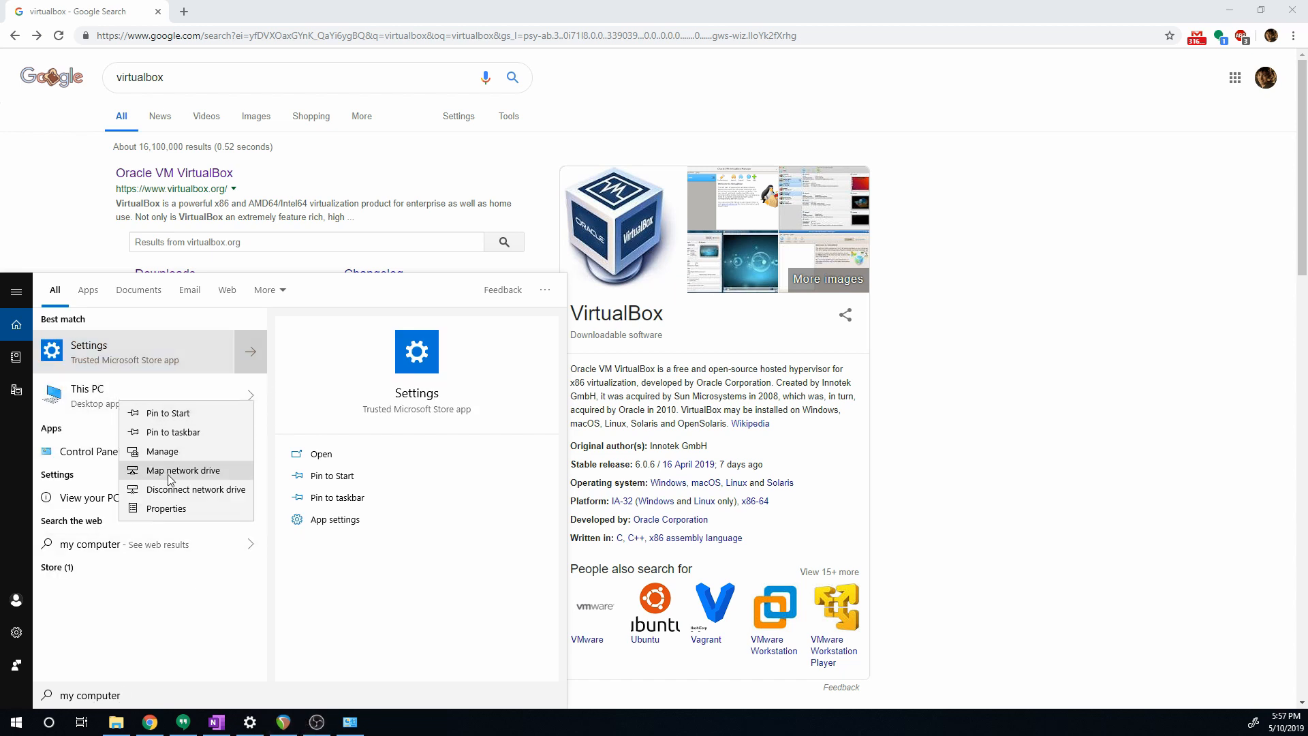
pyautogui.click(176, 508)
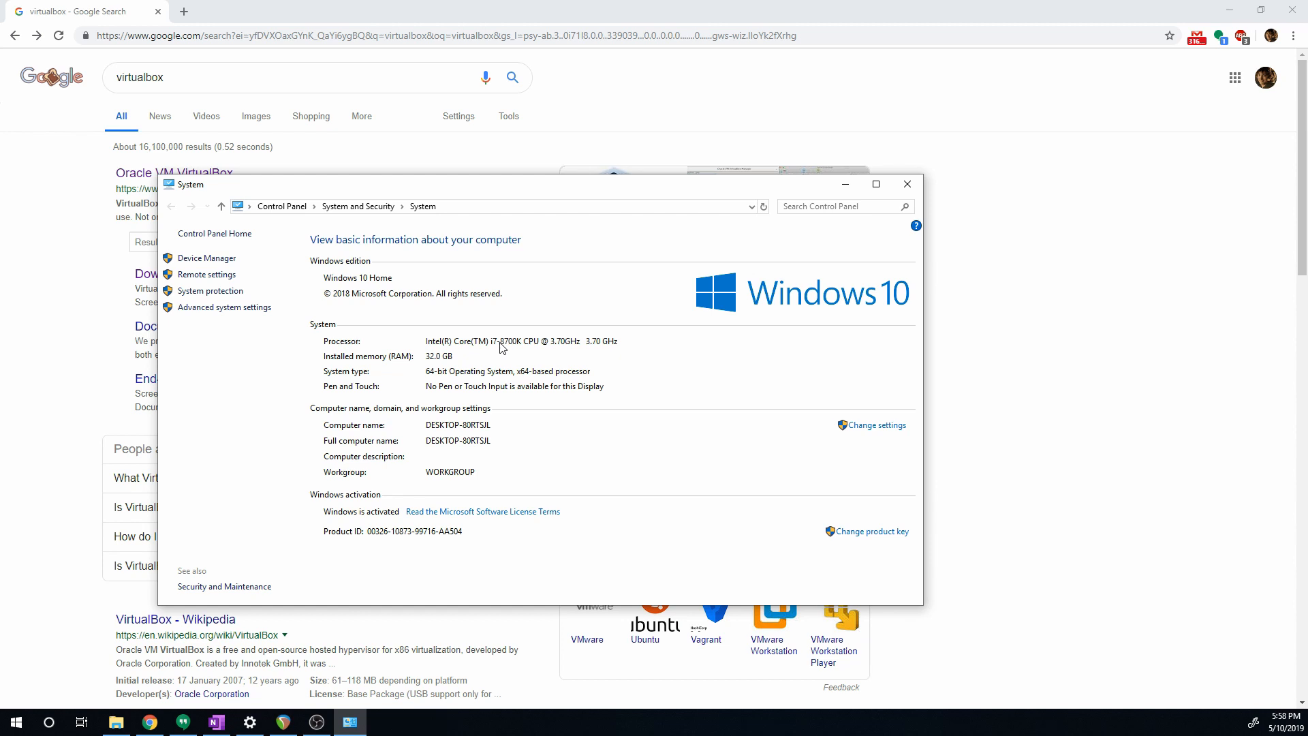
# - Search the web for "intel i7-8700k" in a new browser tab and open Intel's specification page for the processor
pyautogui.click(184, 11)
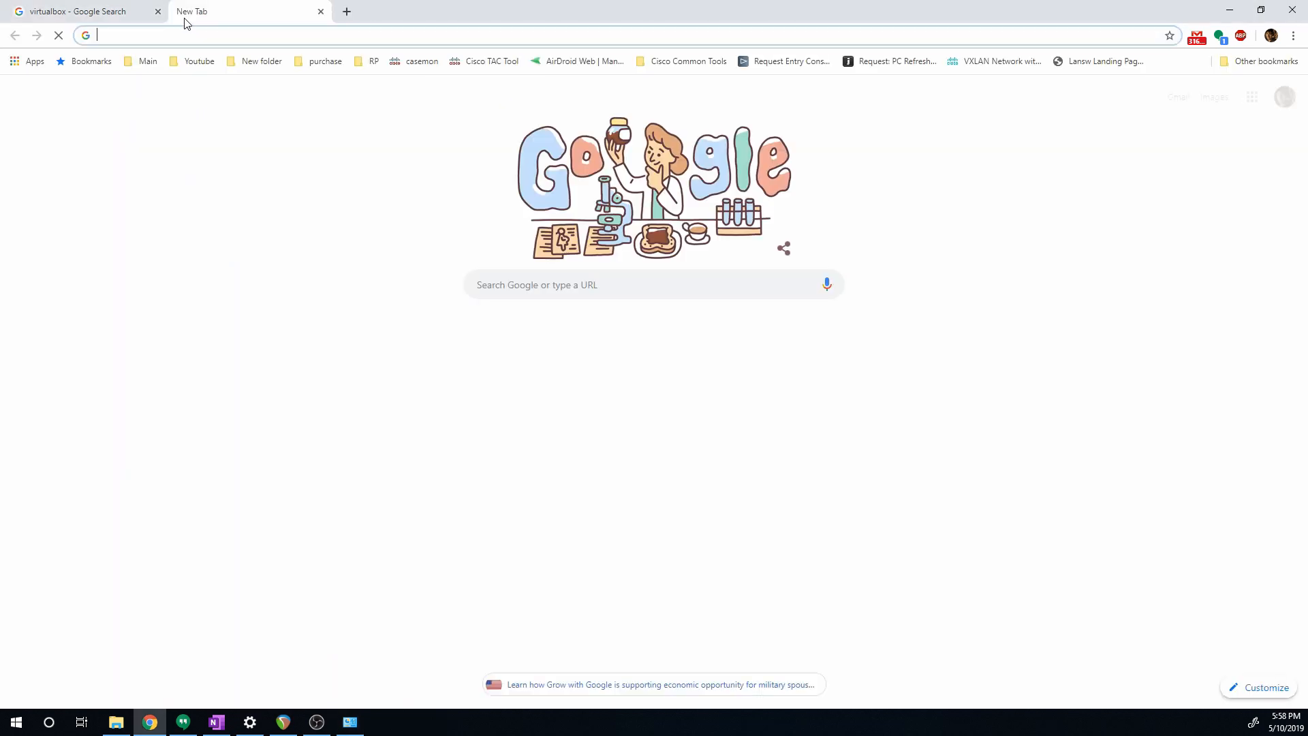
pyautogui.write('intel')
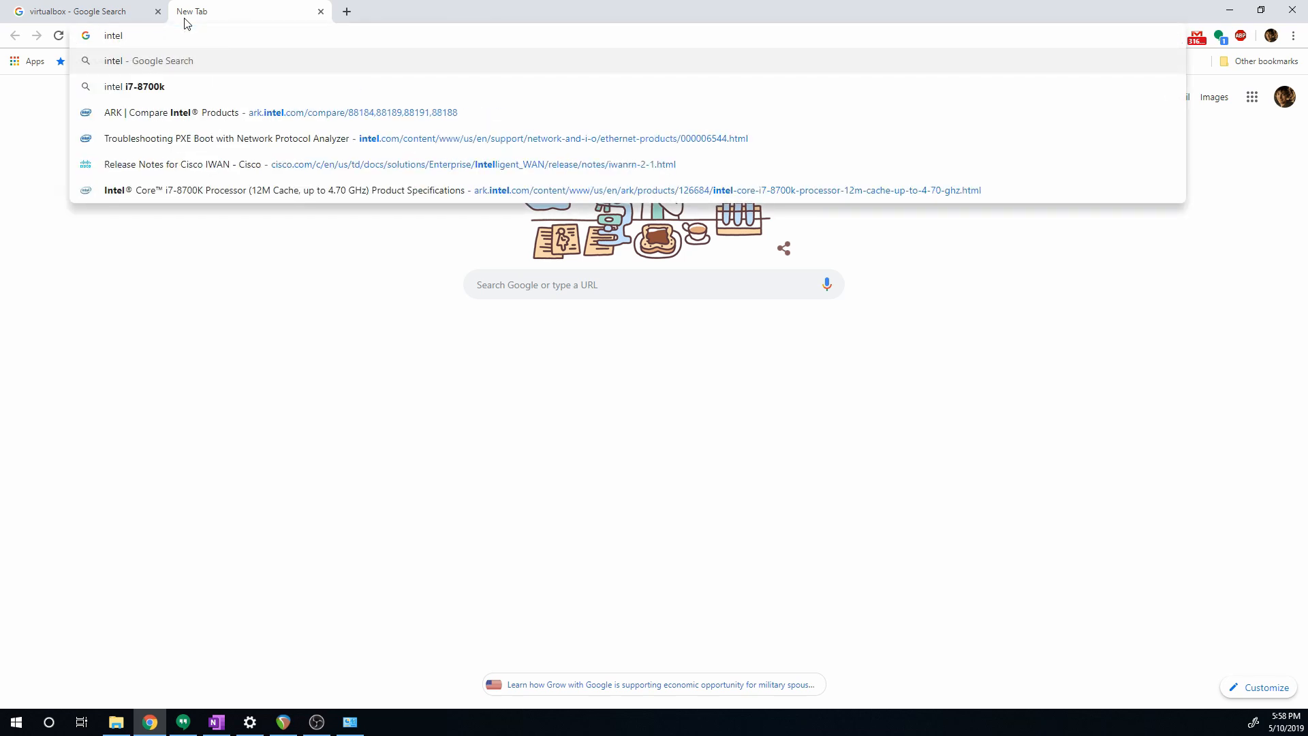
pyautogui.click(173, 86)
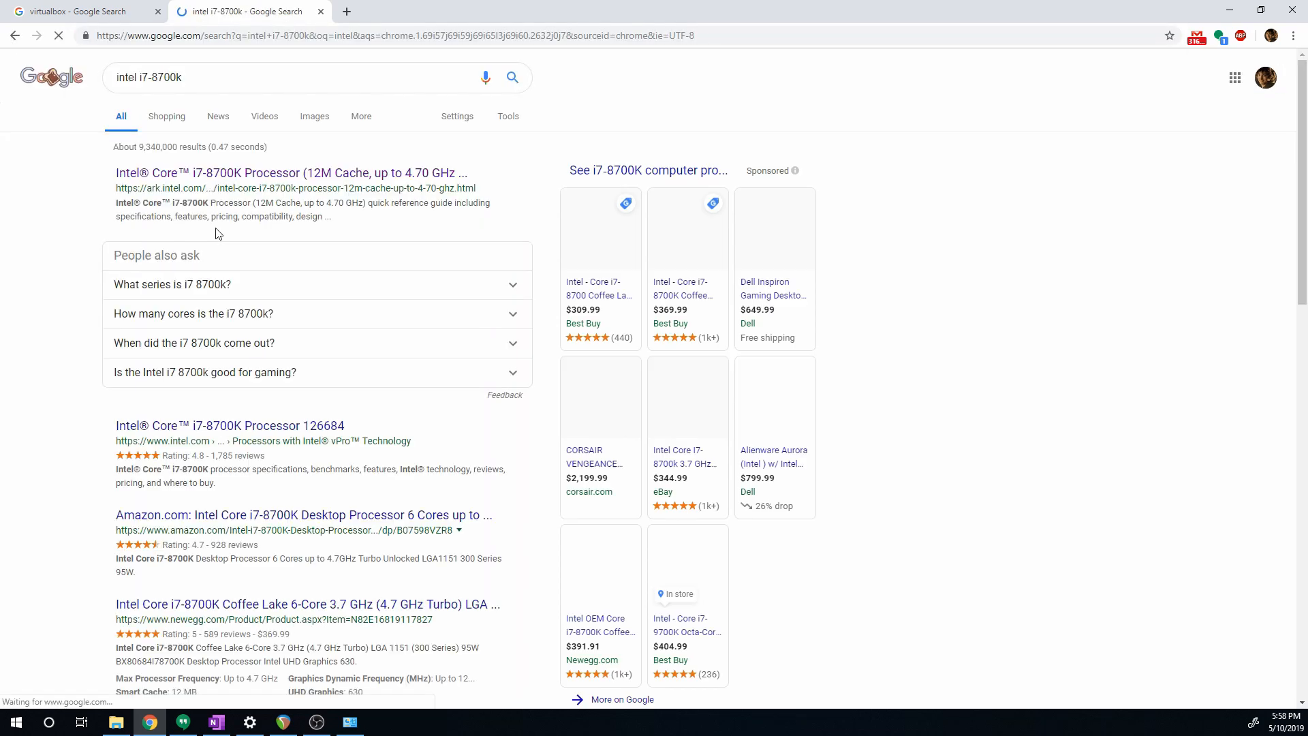
pyautogui.click(230, 174)
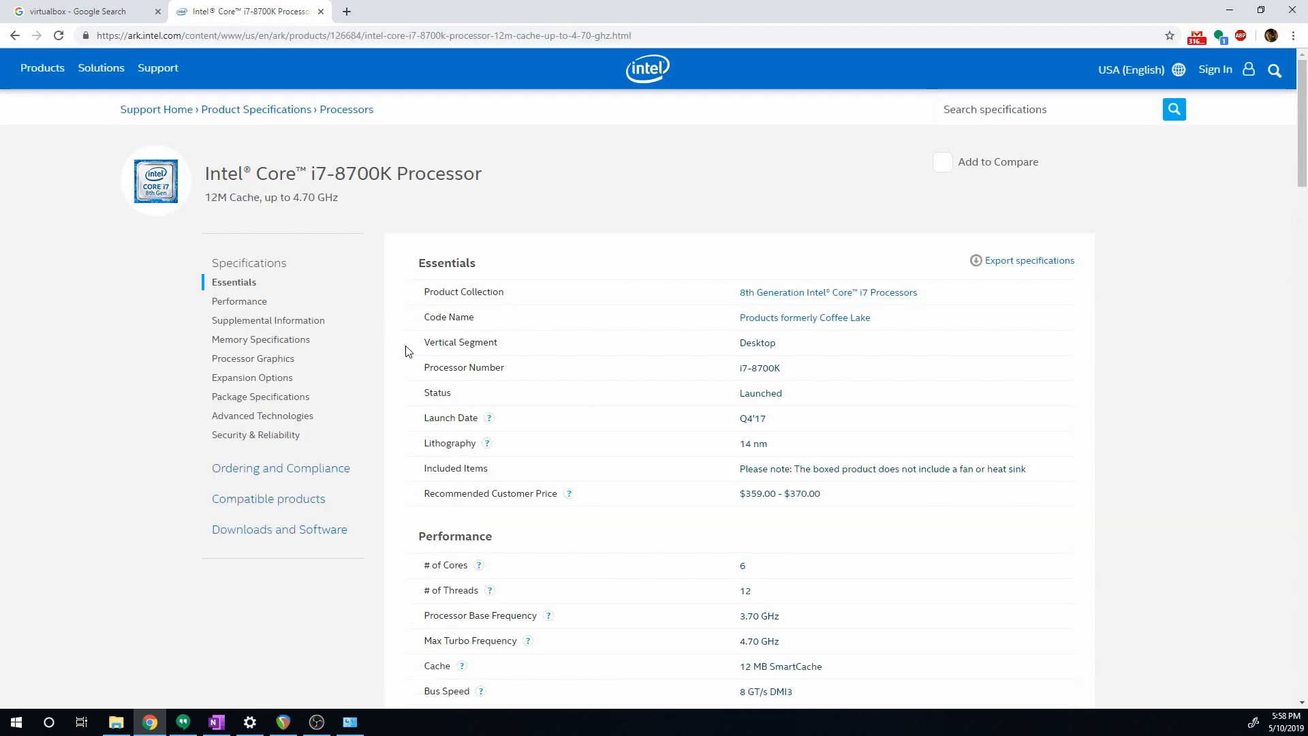
# - Search the processor specification page for "vt" to check virtualization technology support
pyautogui.scroll(-2, 523, 428)
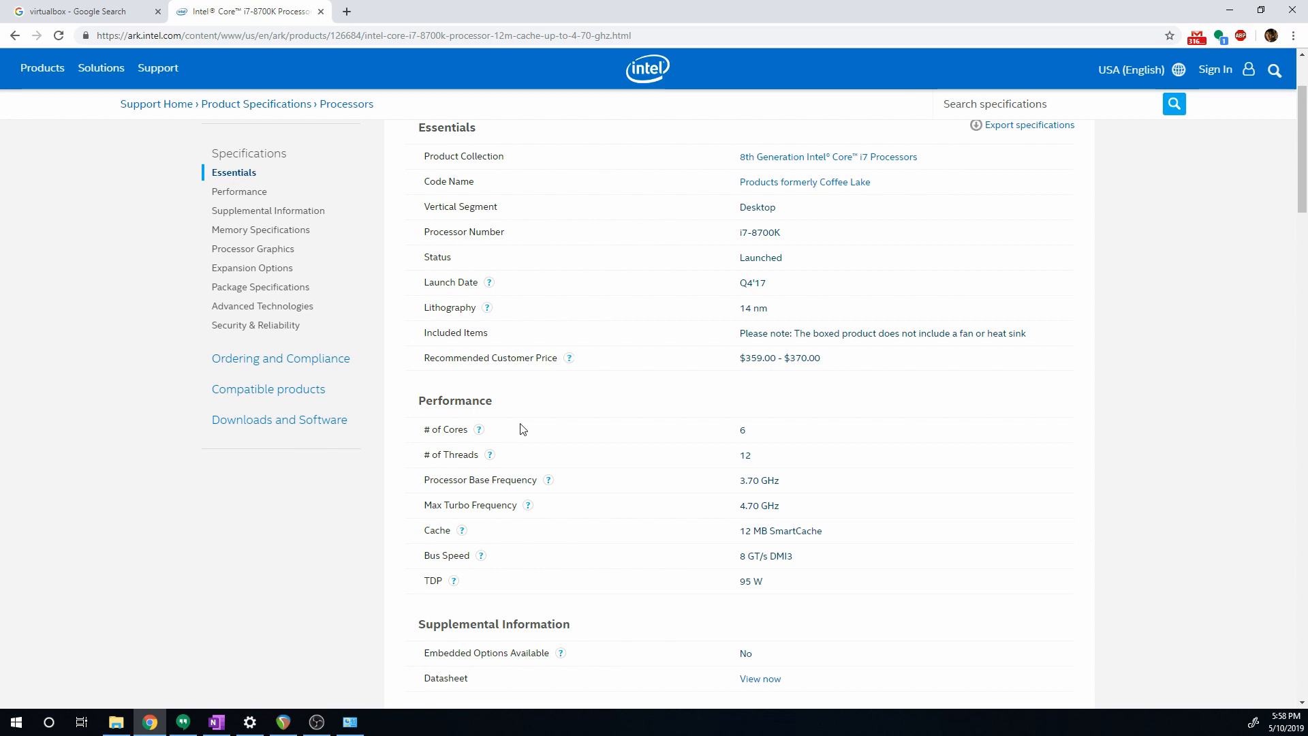
pyautogui.hotkey('ctrl', 'f')
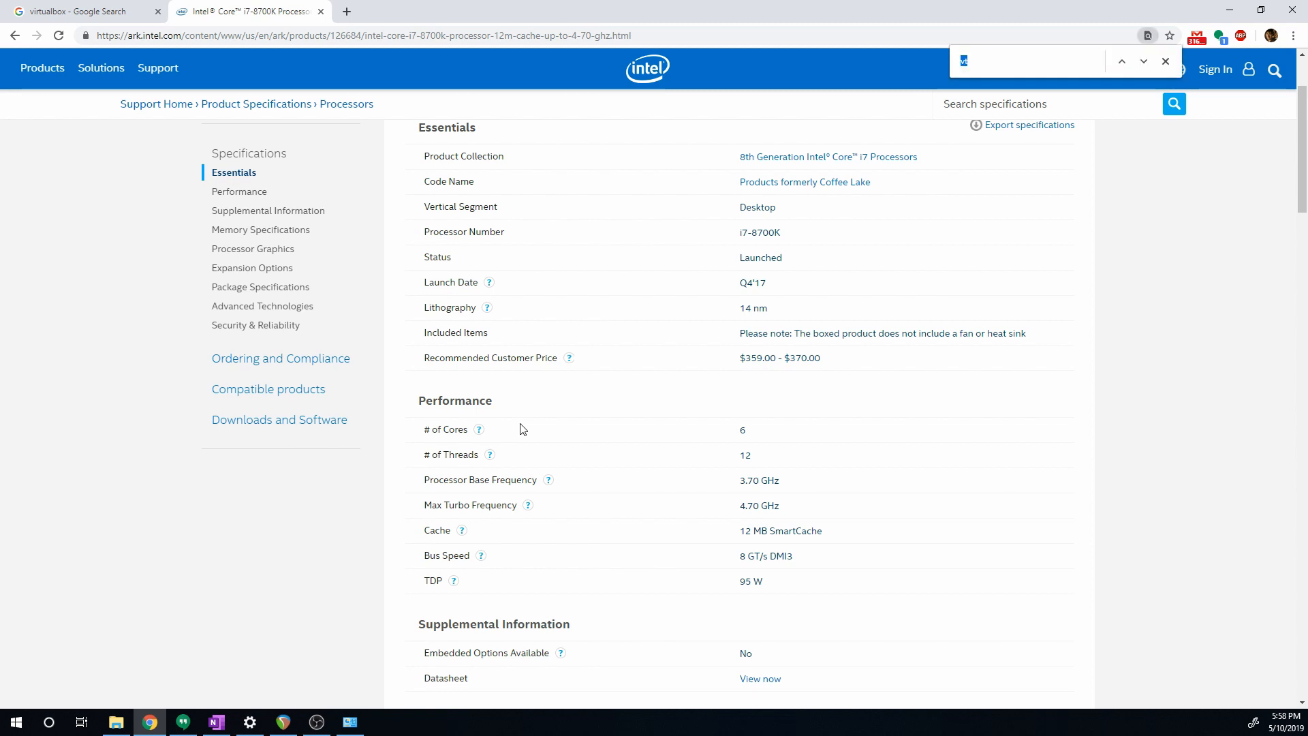
pyautogui.write('vt')
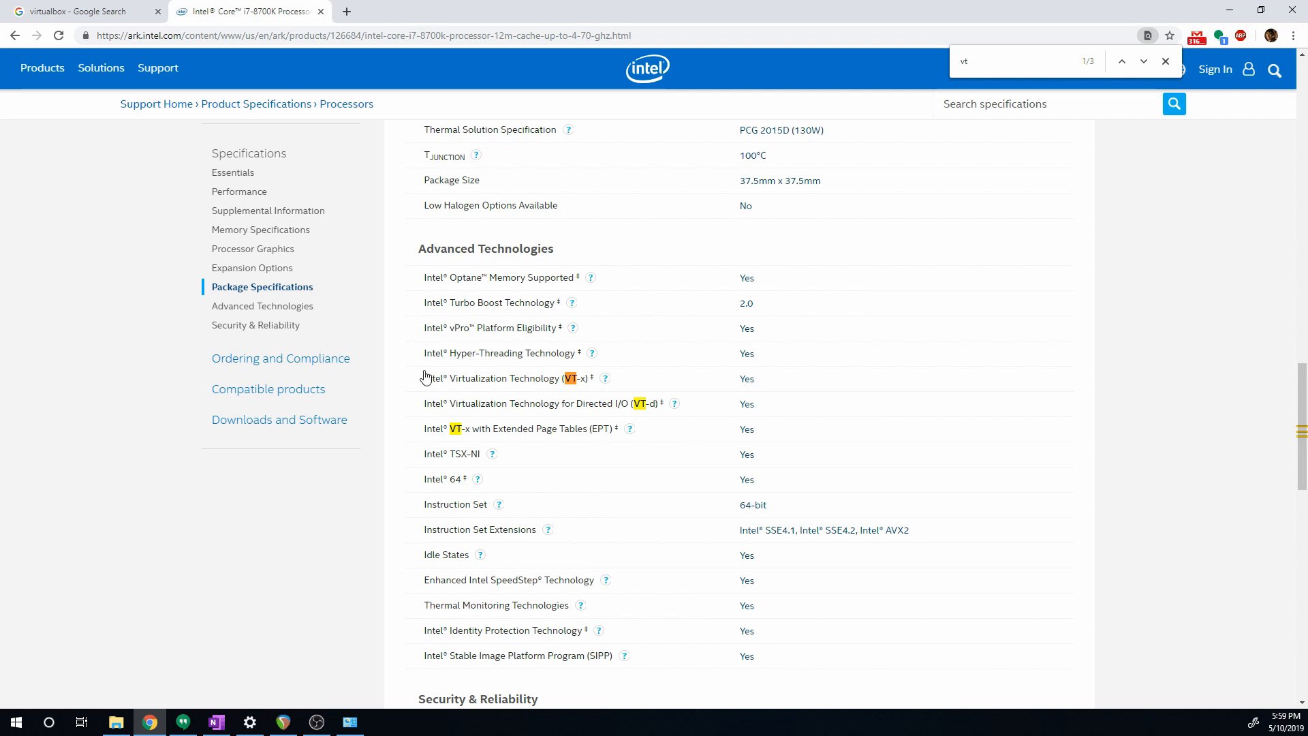
# - Return to the virtualbox search results, open the Oracle VM VirtualBox site and go to its downloads page
pyautogui.click(113, 19)
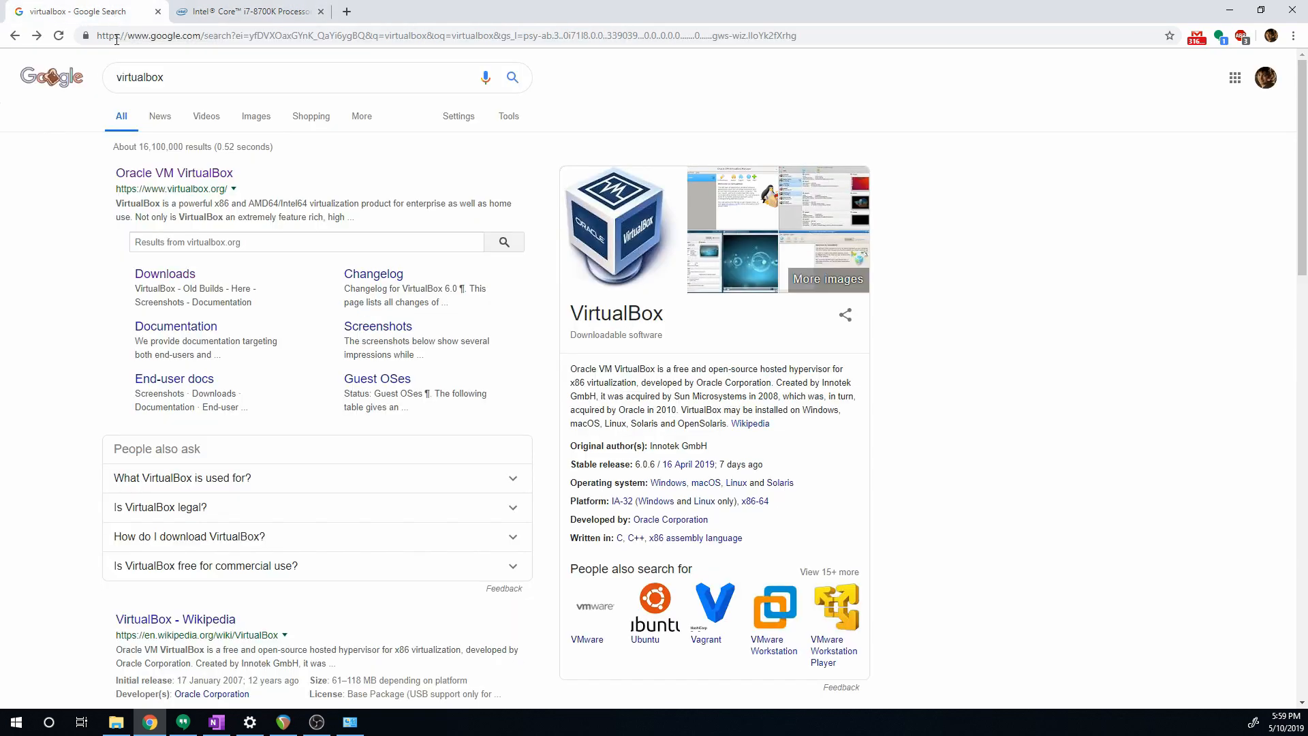
pyautogui.click(176, 80)
pyautogui.moveTo(176, 80); pyautogui.dragTo(119, 78)
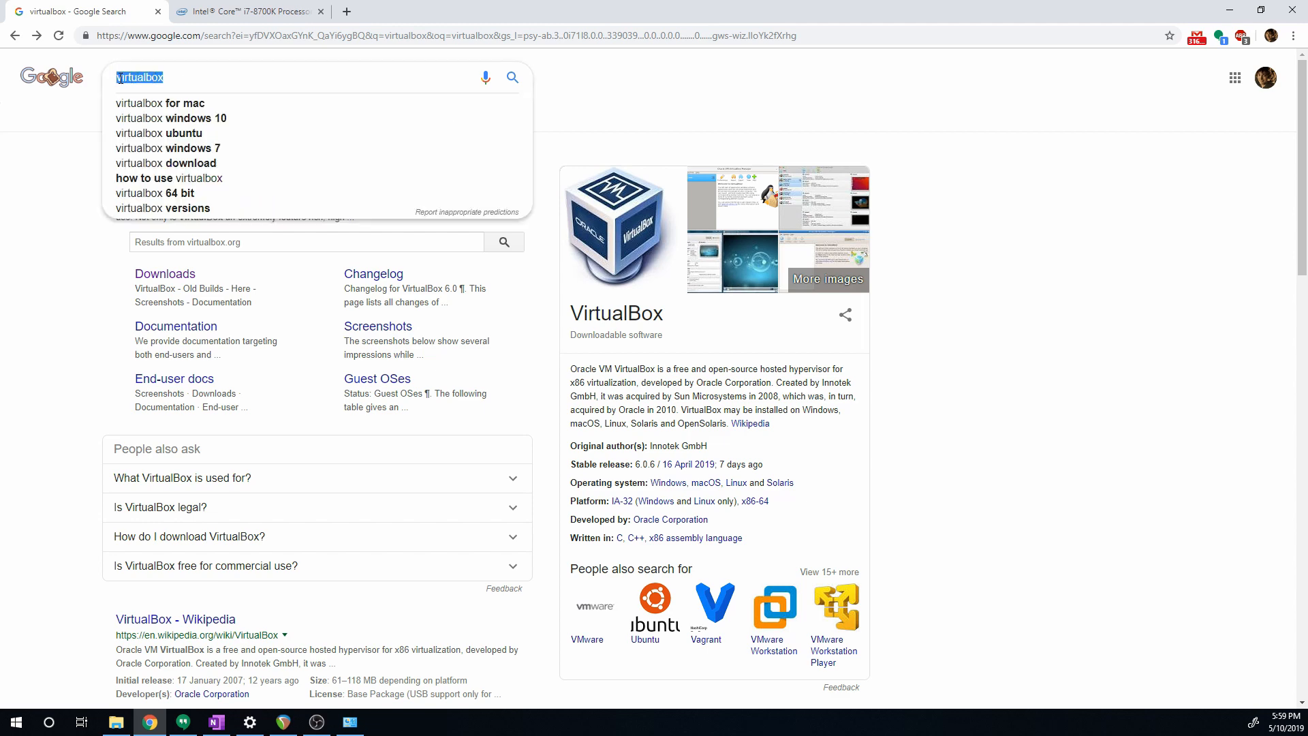
pyautogui.click(249, 88)
pyautogui.click(104, 249)
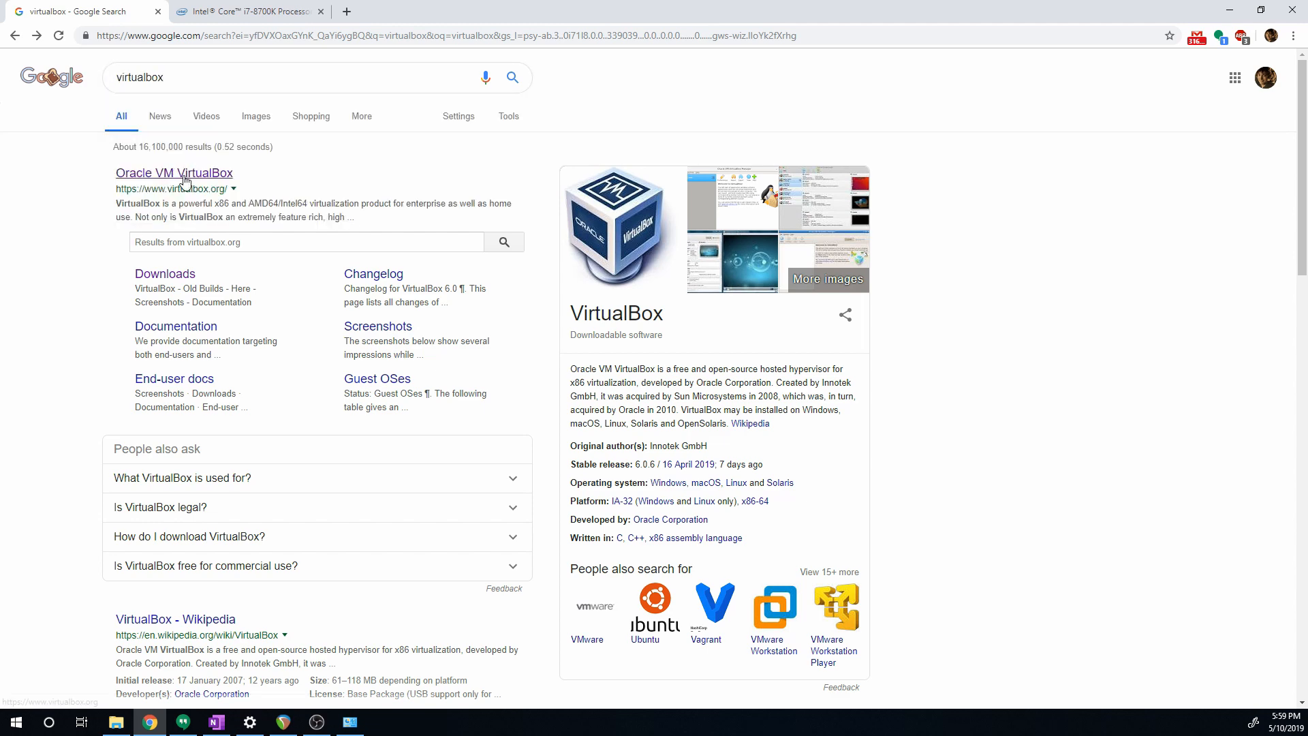
pyautogui.click(184, 178)
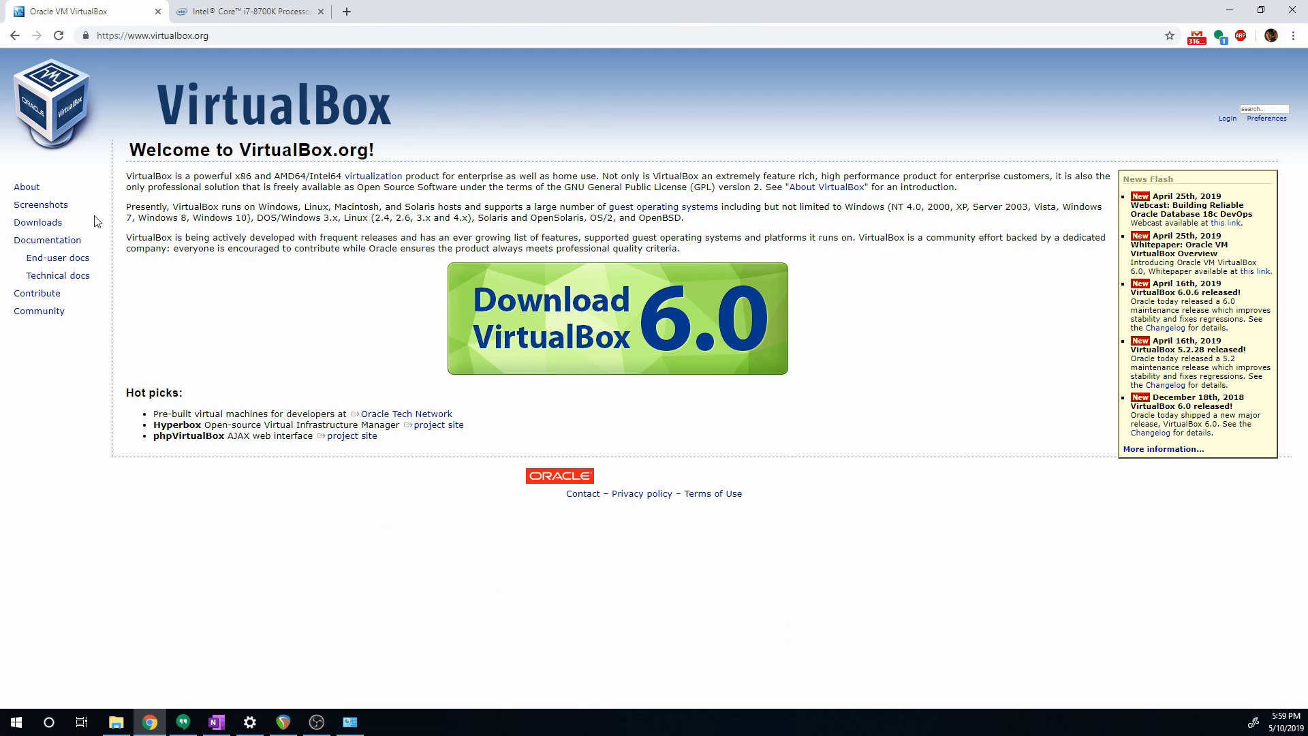
pyautogui.click(37, 223)
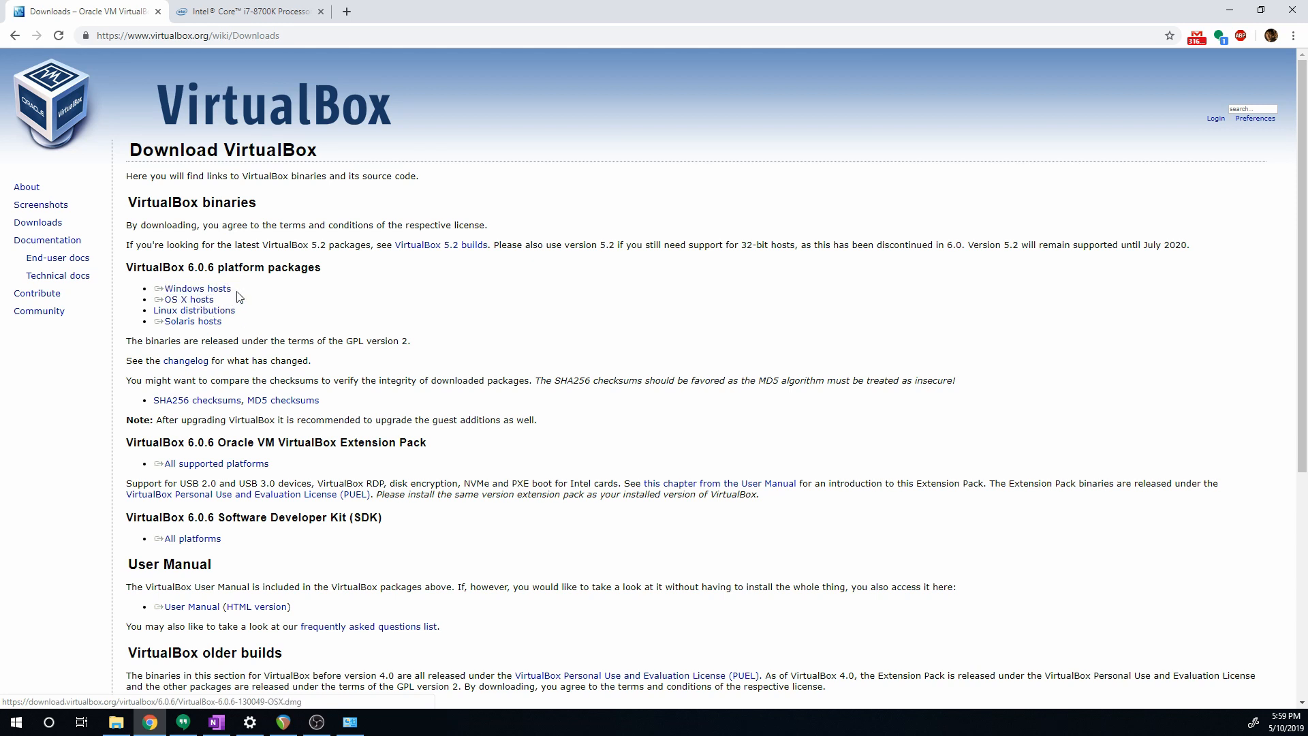
# - Download the VirtualBox 6.0.6 platform package for Windows hosts and launch the downloaded installer
pyautogui.click(222, 292)
pyautogui.click(203, 302)
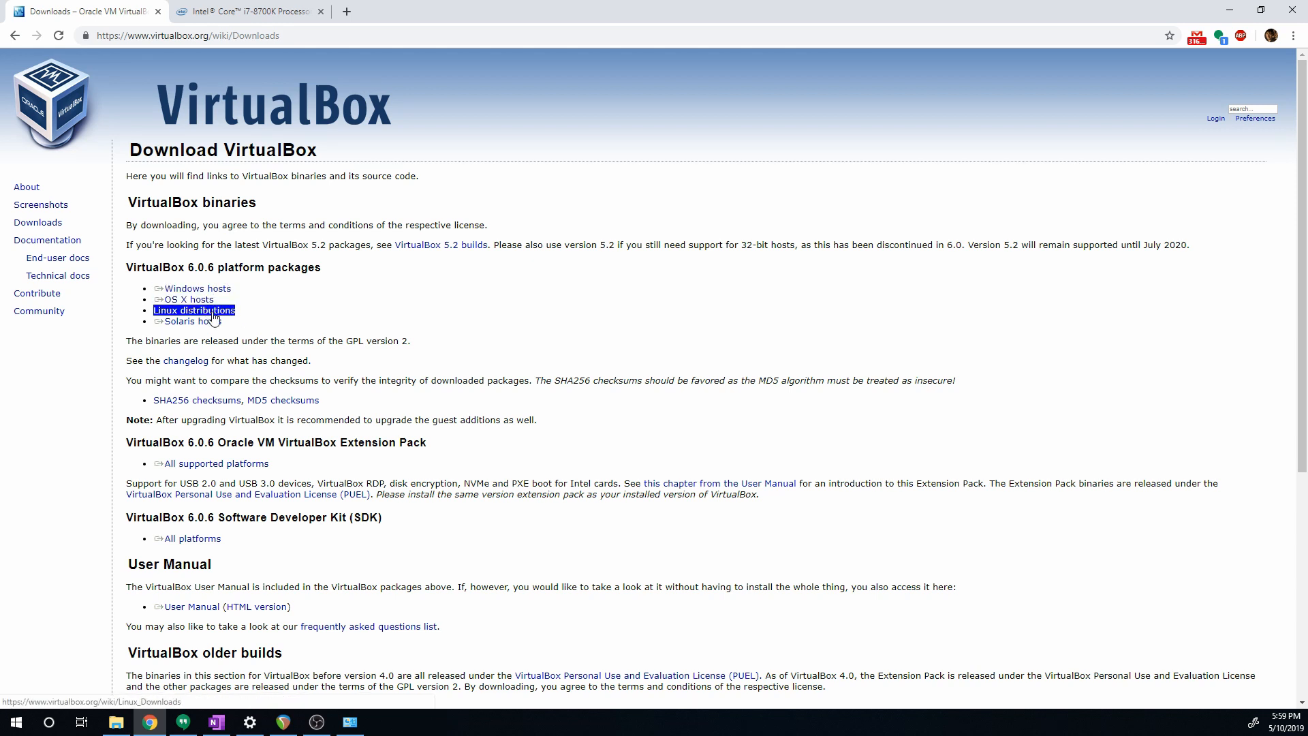
pyautogui.click(209, 291)
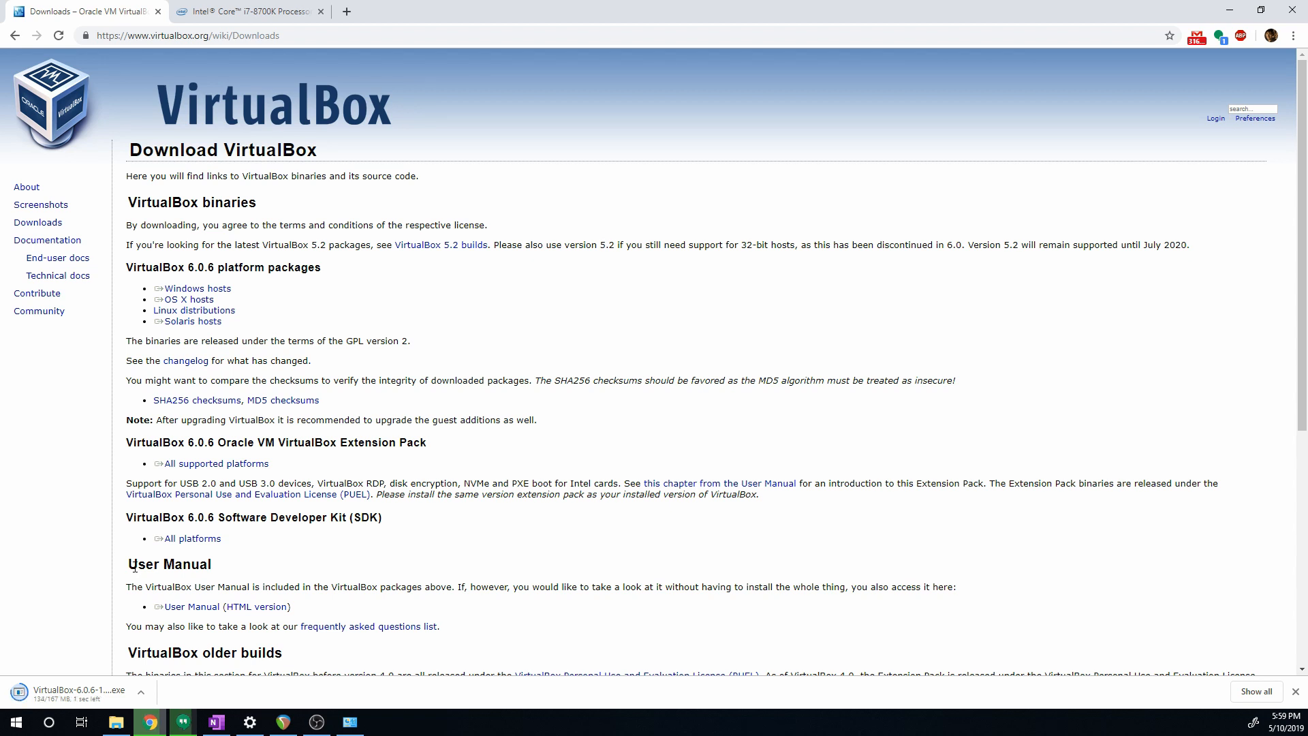
pyautogui.click(96, 694)
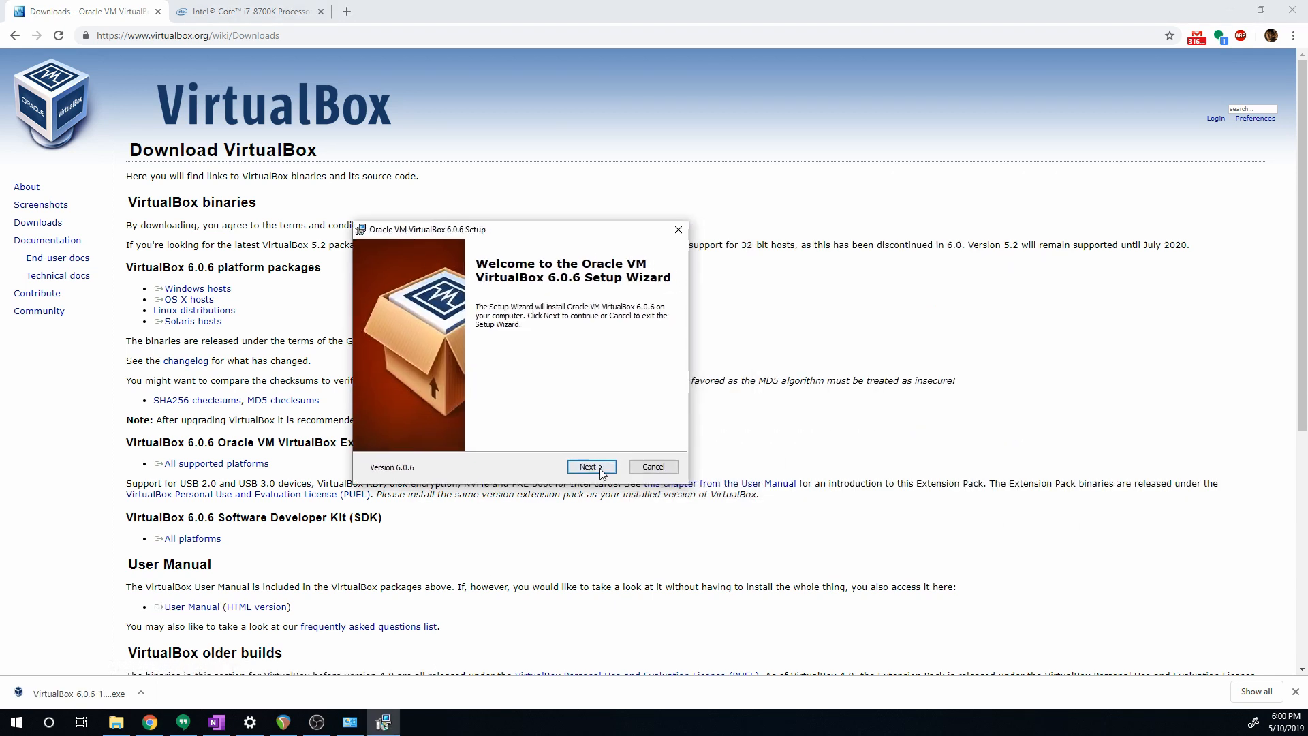
# - Install VirtualBox 6.0.6 with the default features and location, without a Quick Launch Bar shortcut, and start it on finishing
pyautogui.click(592, 471)
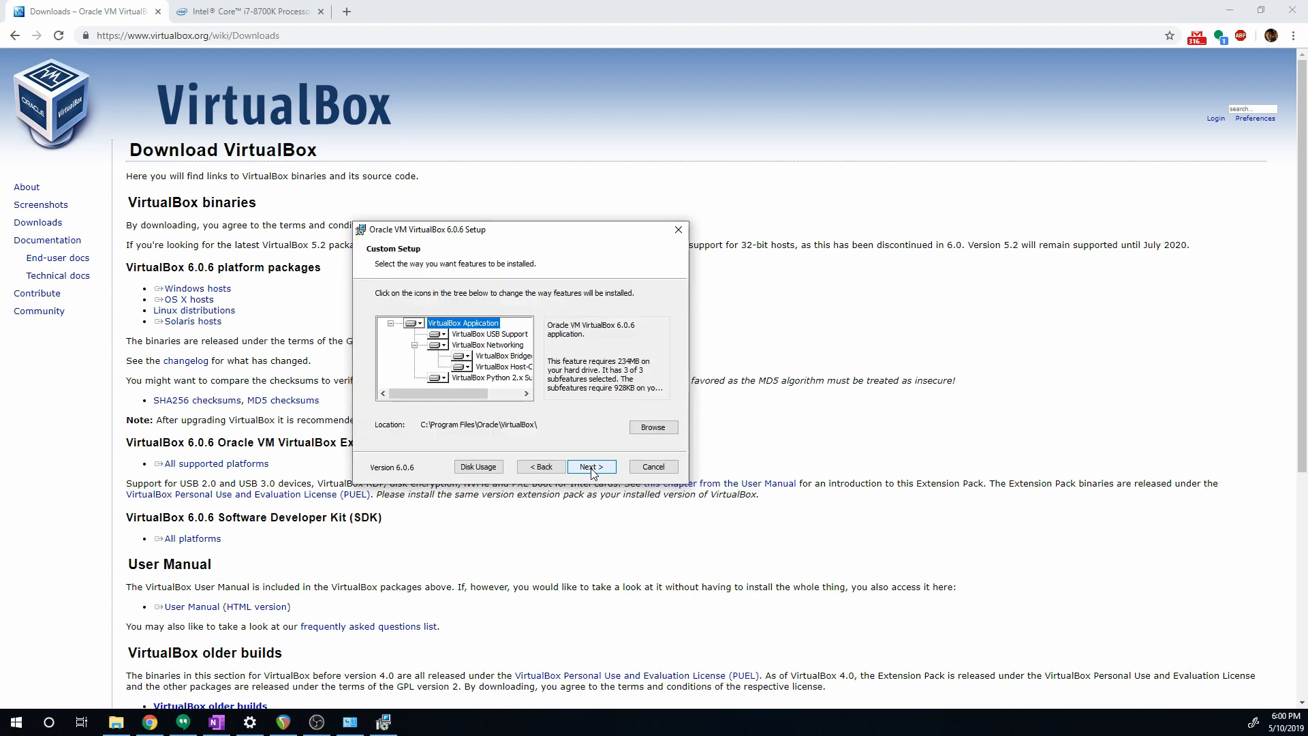
pyautogui.click(596, 470)
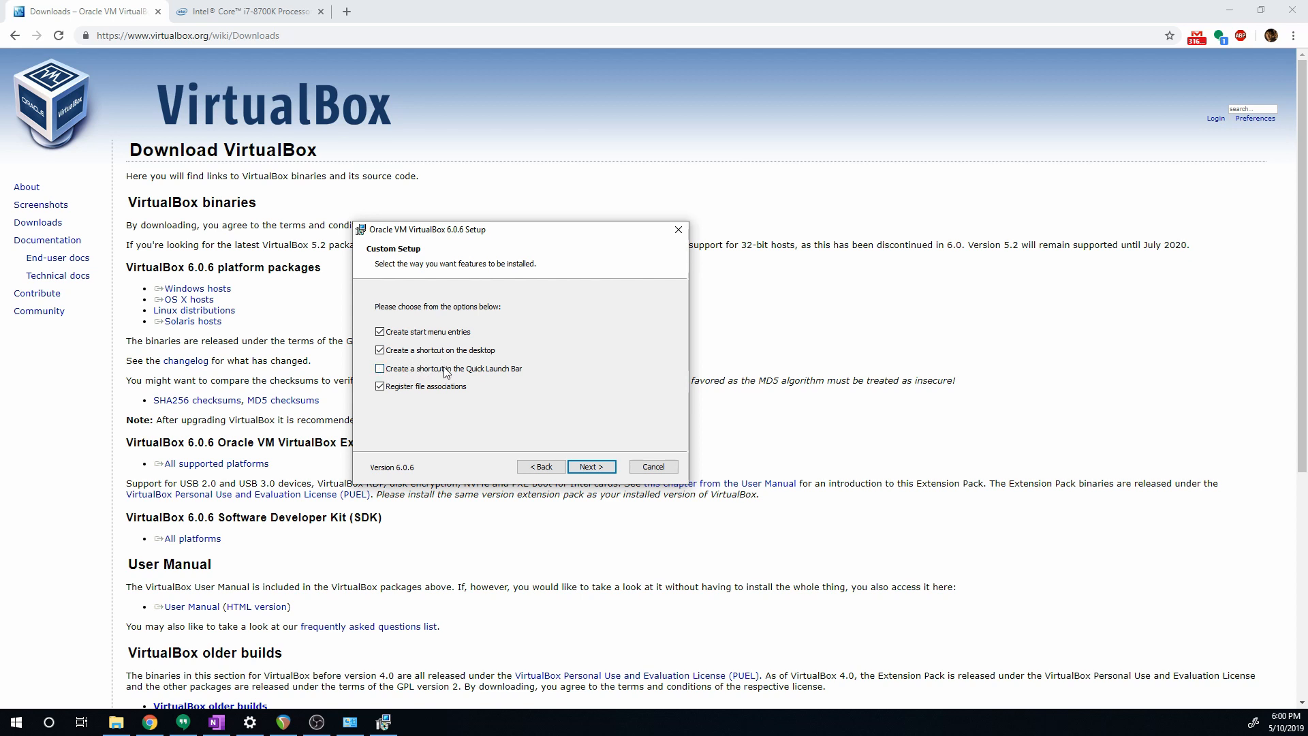
pyautogui.click(591, 467)
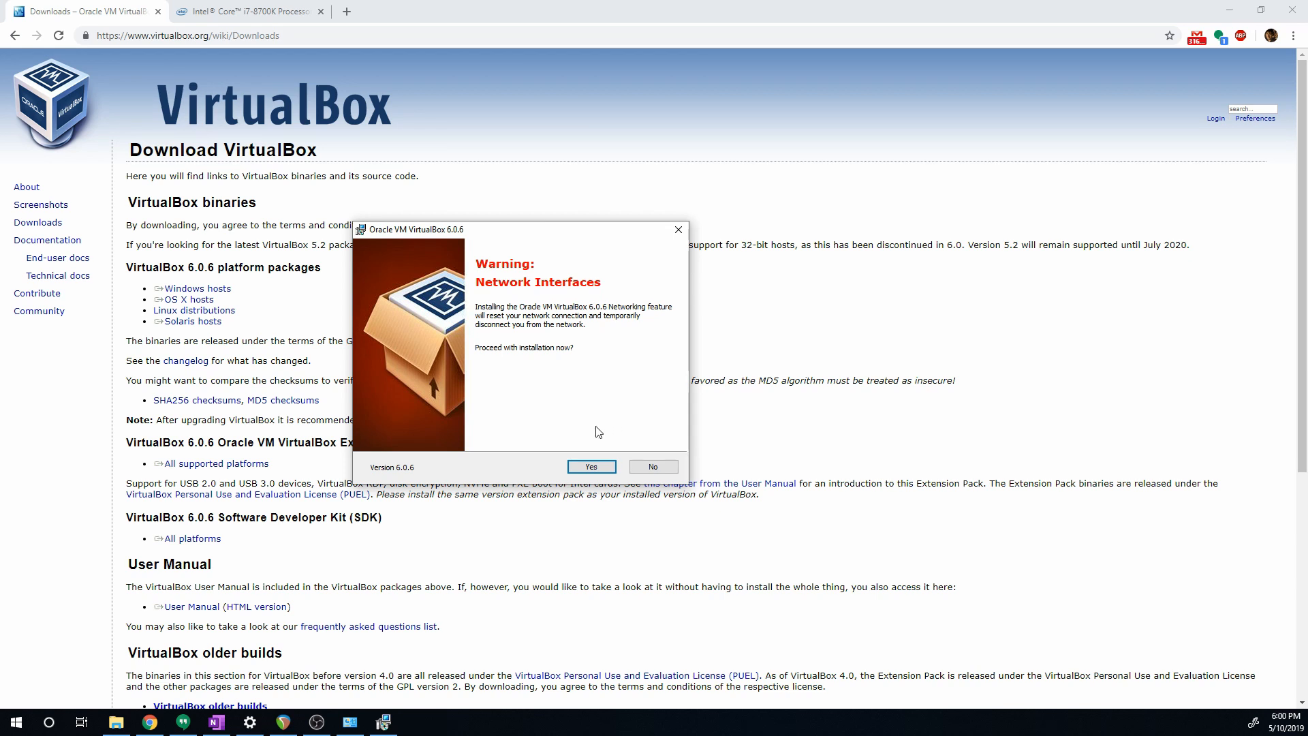
pyautogui.click(593, 469)
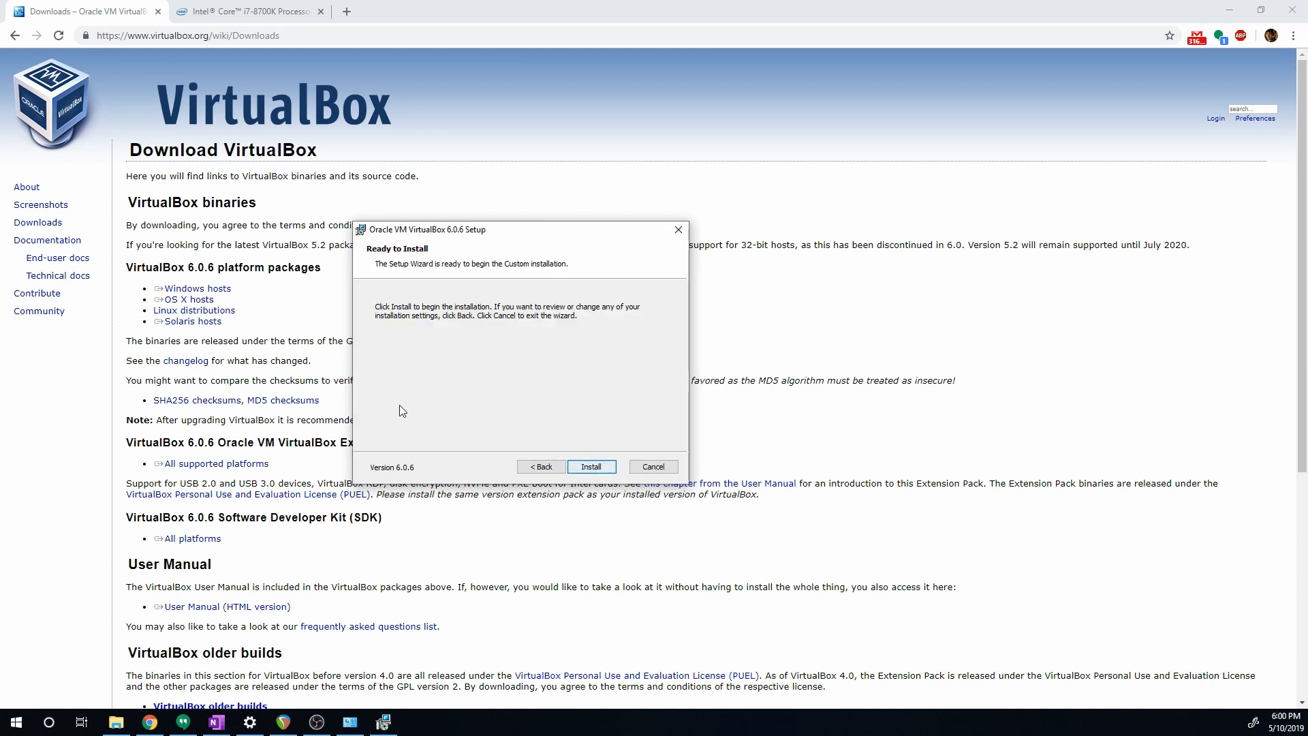
pyautogui.click(605, 469)
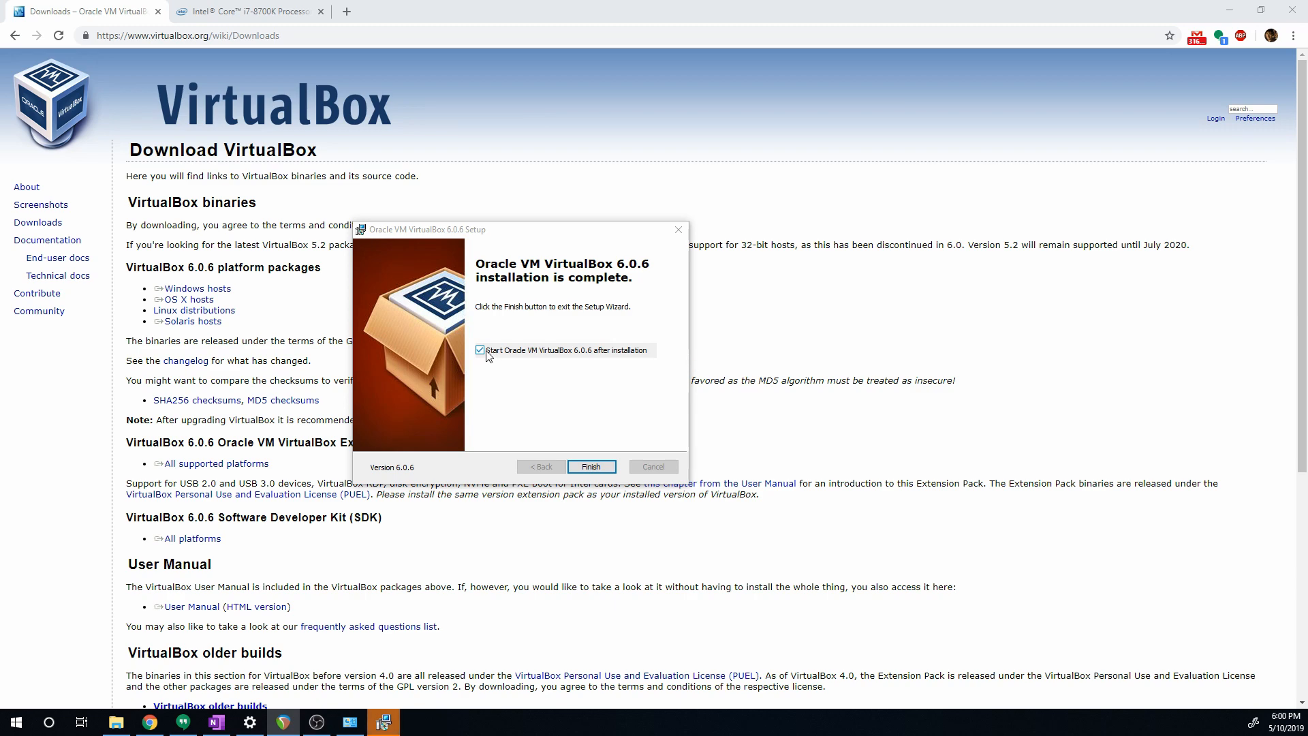
pyautogui.click(595, 469)
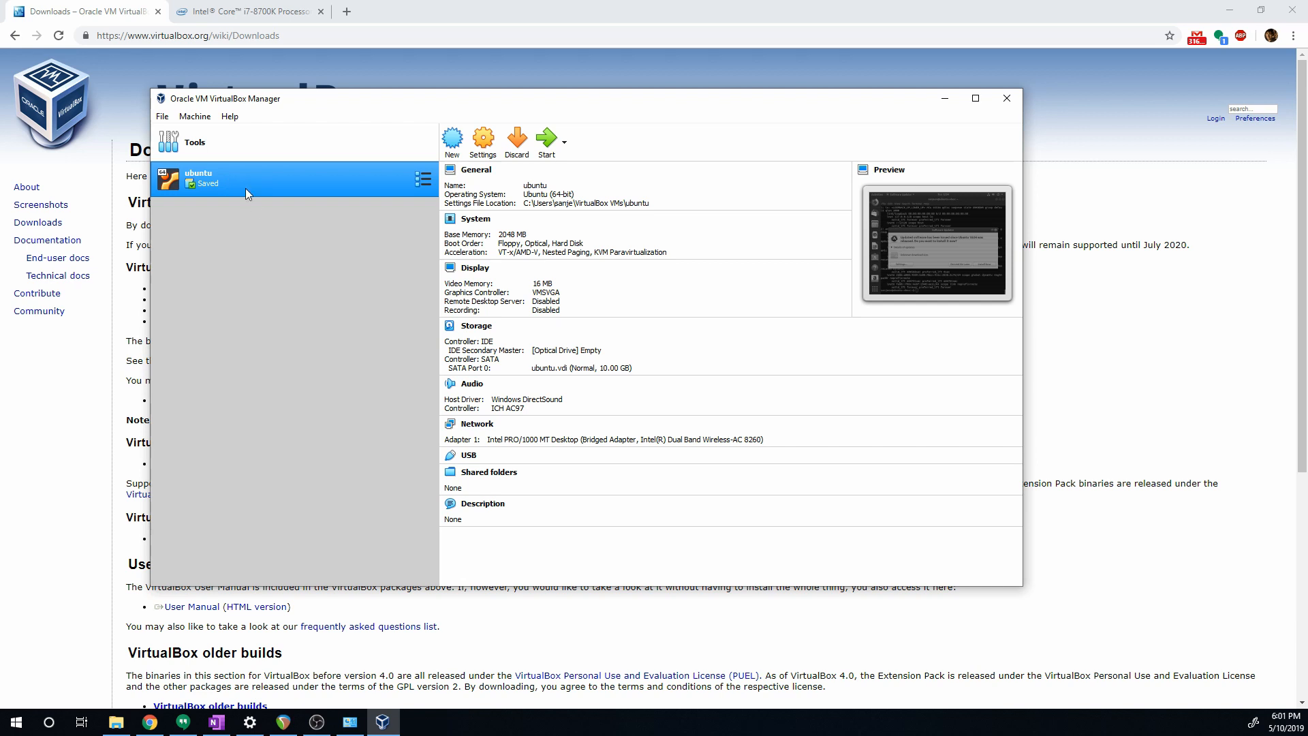
# - Search the web for "ubuntu" in a new browser tab and open the Ubuntu Desktop download page on ubuntu.com
pyautogui.click(346, 11)
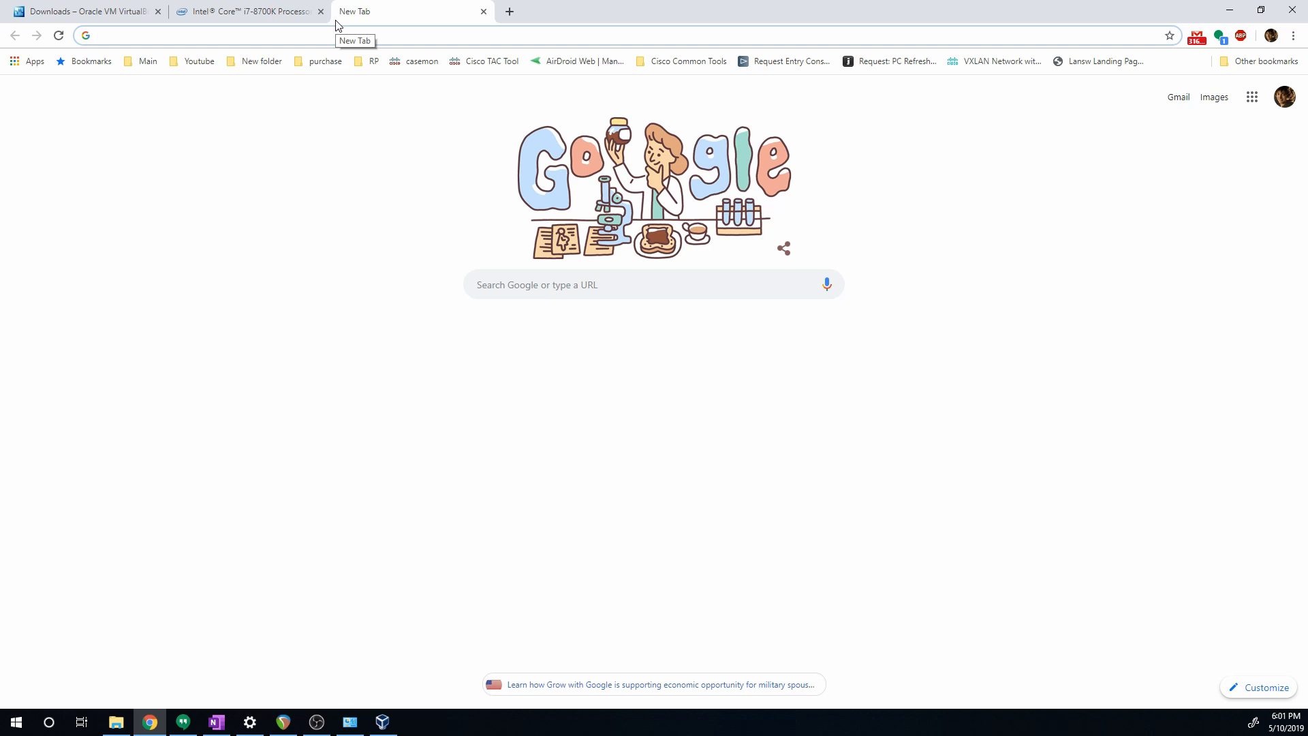
pyautogui.write('ubuntu')
pyautogui.press('Return')
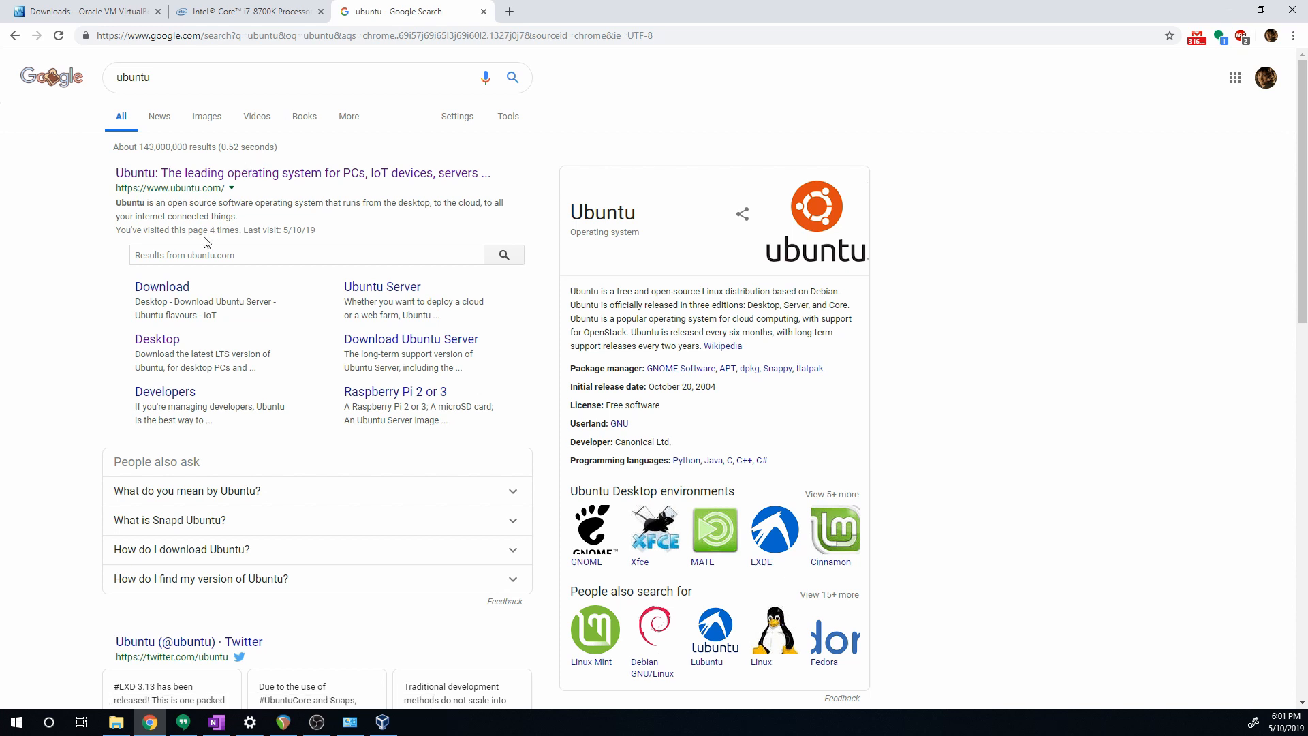
pyautogui.click(232, 178)
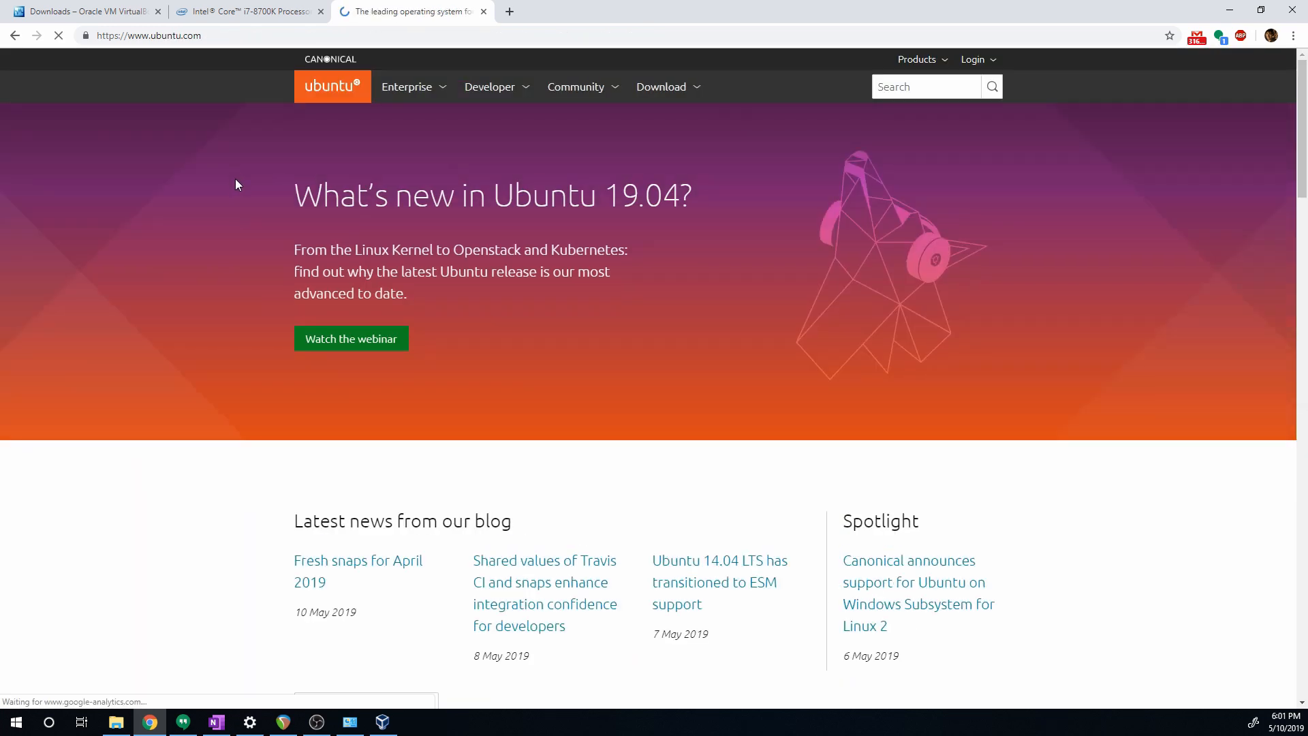
pyautogui.click(658, 95)
pyautogui.click(362, 133)
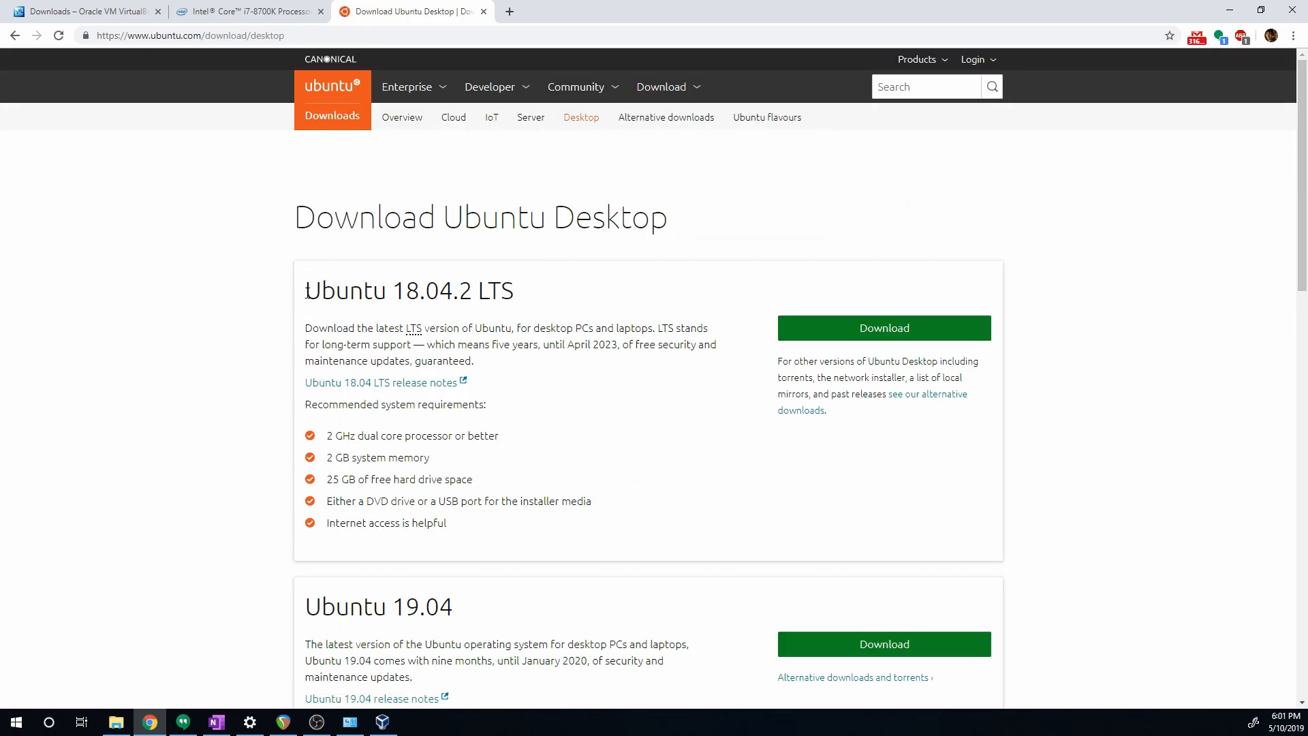
# - Compare the Ubuntu 18.04.2 LTS and 19.04 releases and download Ubuntu Desktop 18.04.2 LTS
pyautogui.moveTo(307, 293); pyautogui.dragTo(623, 303)
pyautogui.scroll(-3, 596, 337)
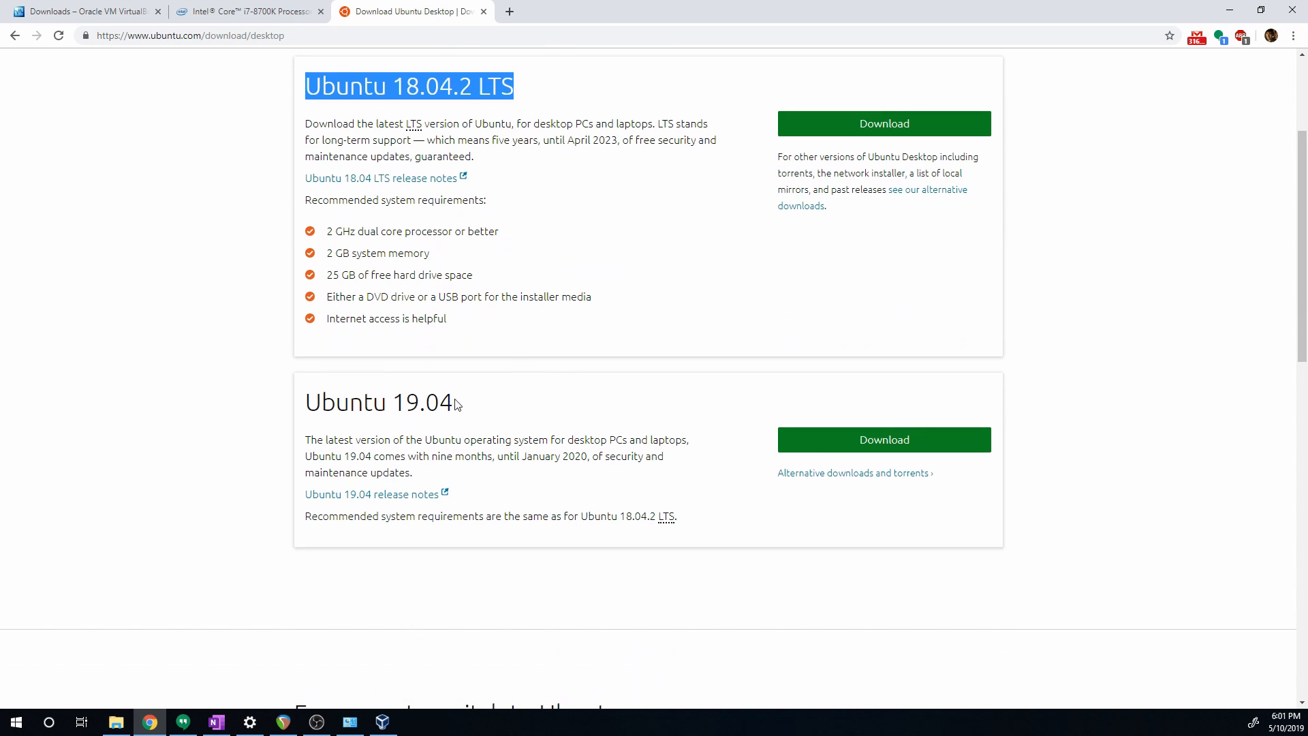
pyautogui.moveTo(455, 404); pyautogui.dragTo(304, 419)
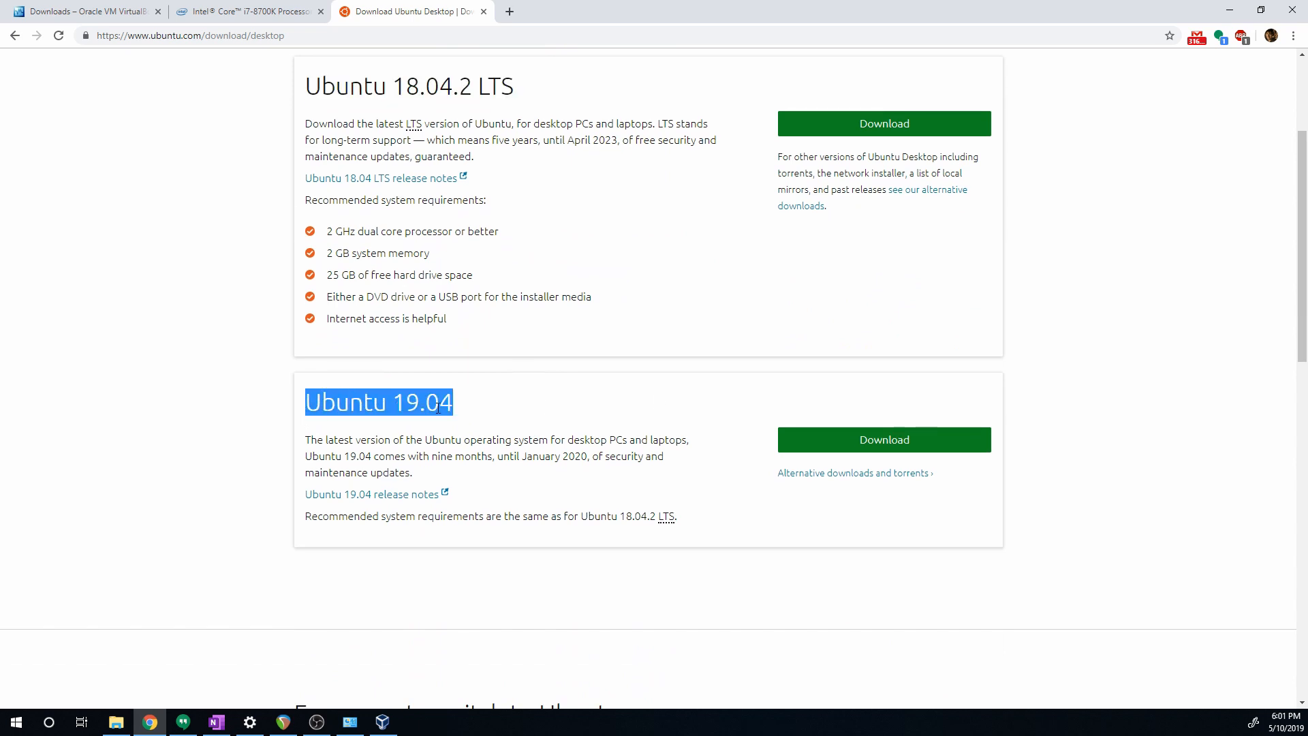
pyautogui.scroll(3, 438, 407)
pyautogui.moveTo(407, 293); pyautogui.dragTo(495, 328)
pyautogui.click(909, 334)
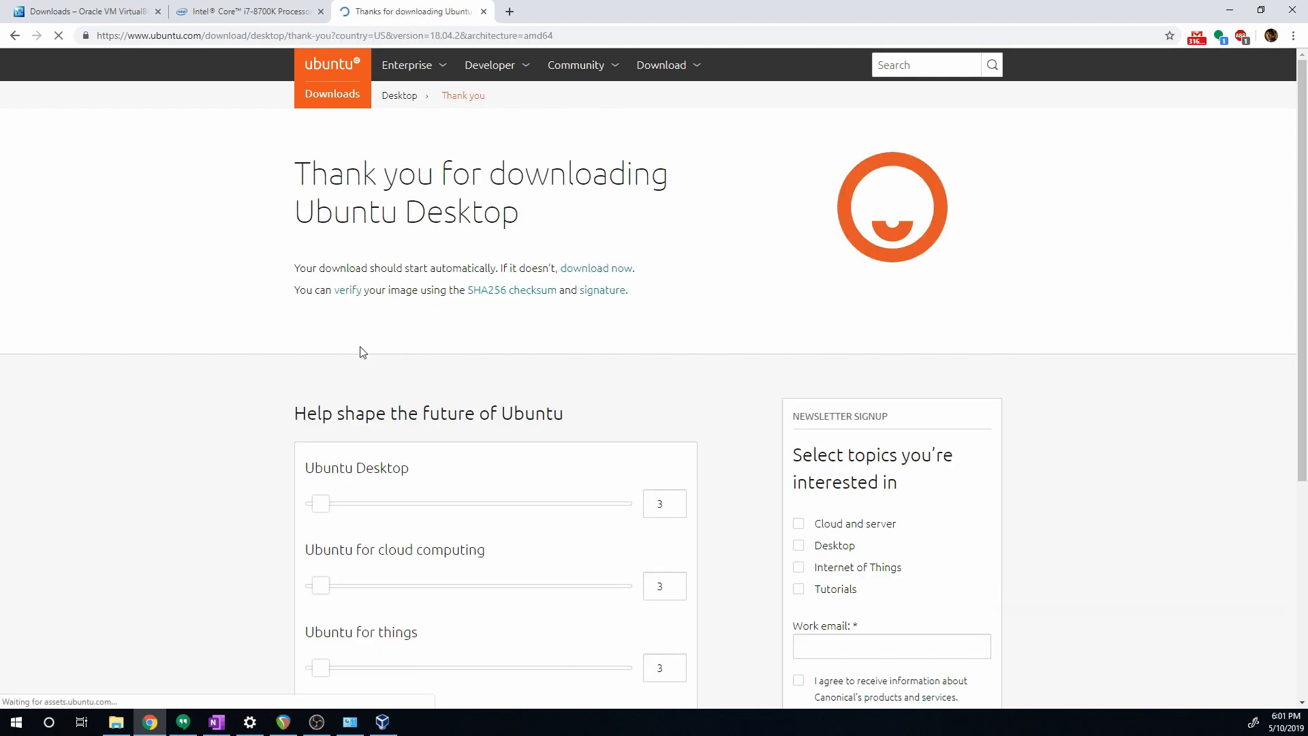
pyautogui.scroll(-2, 358, 368)
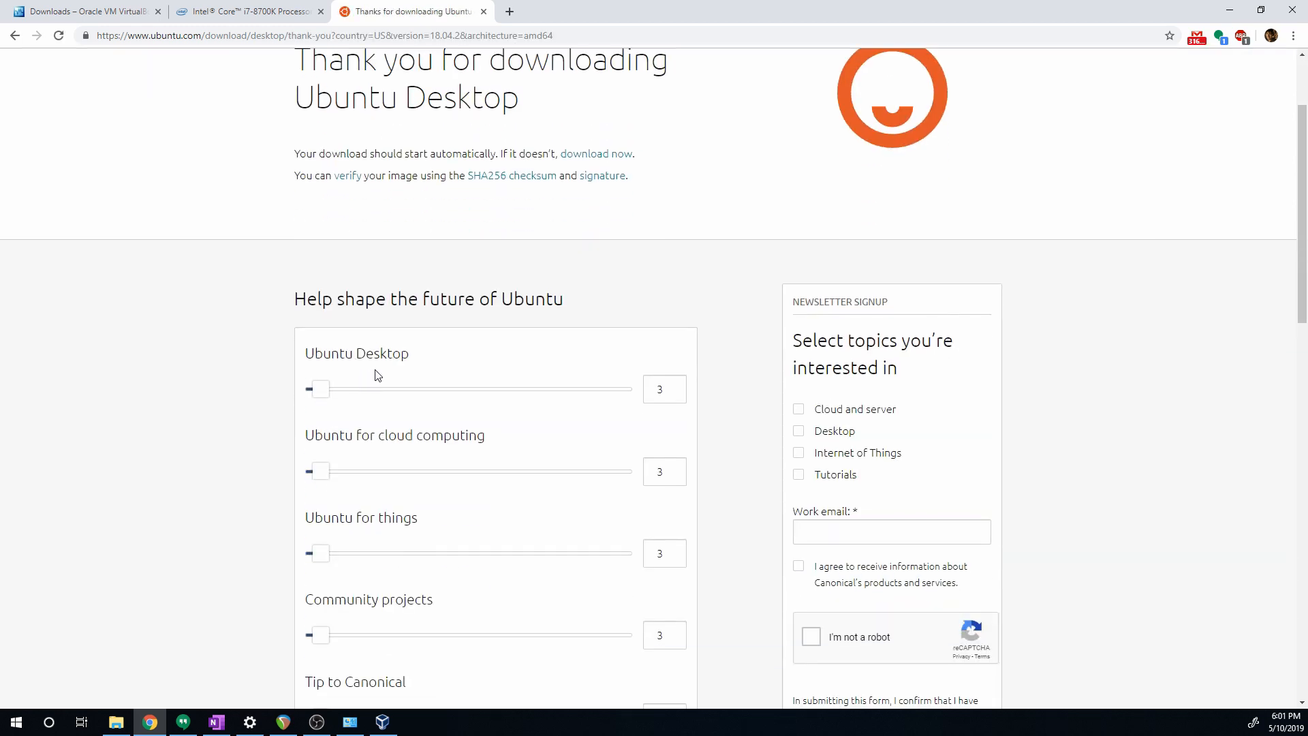
pyautogui.scroll(-5, 394, 380)
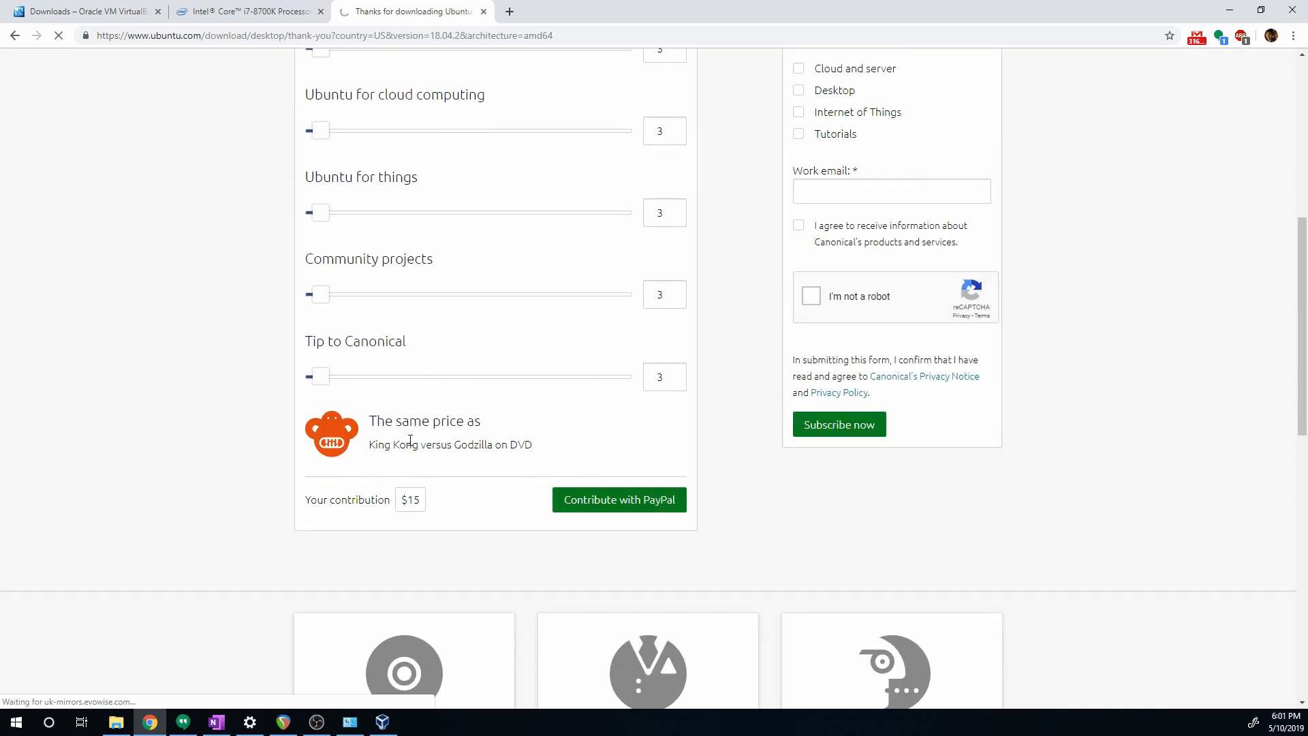
pyautogui.scroll(3, 449, 436)
pyautogui.scroll(-5, 614, 346)
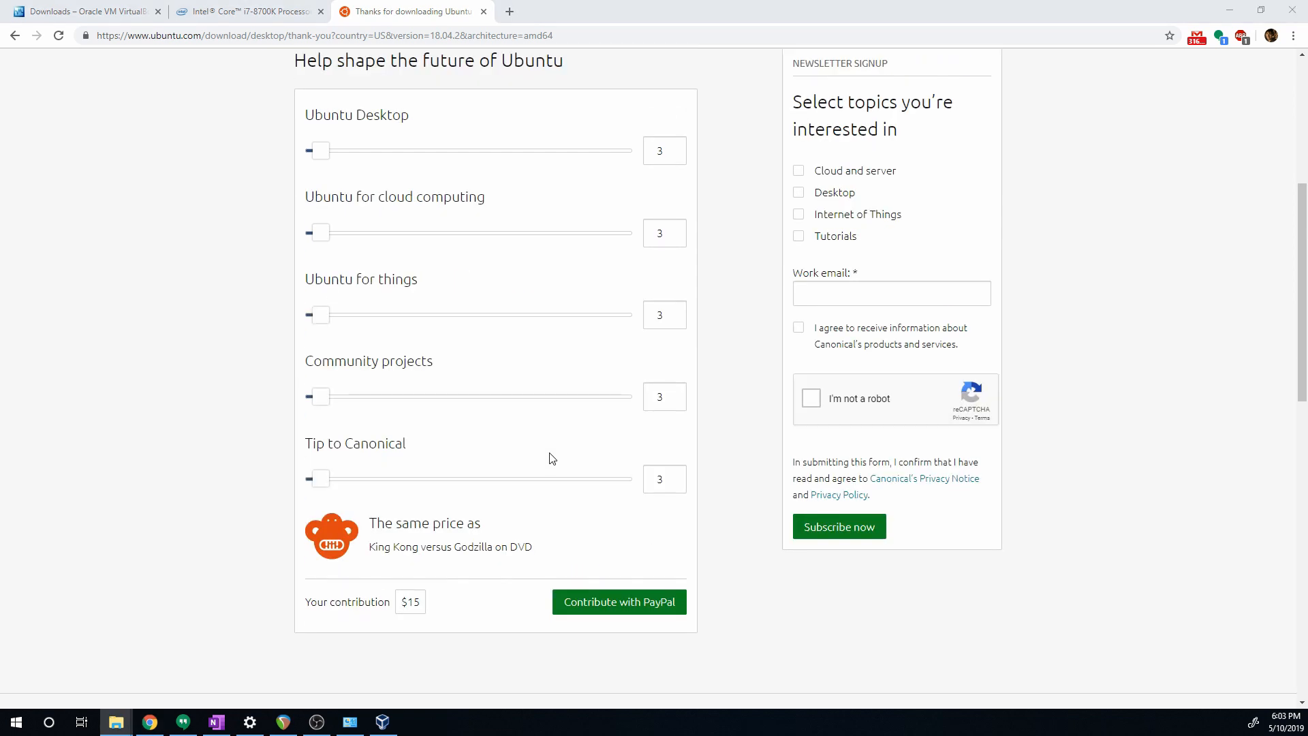
# - Switch to VirtualBox Manager and start creating a new virtual machine named My-Ubuntu-VM
pyautogui.scroll(-1, 550, 458)
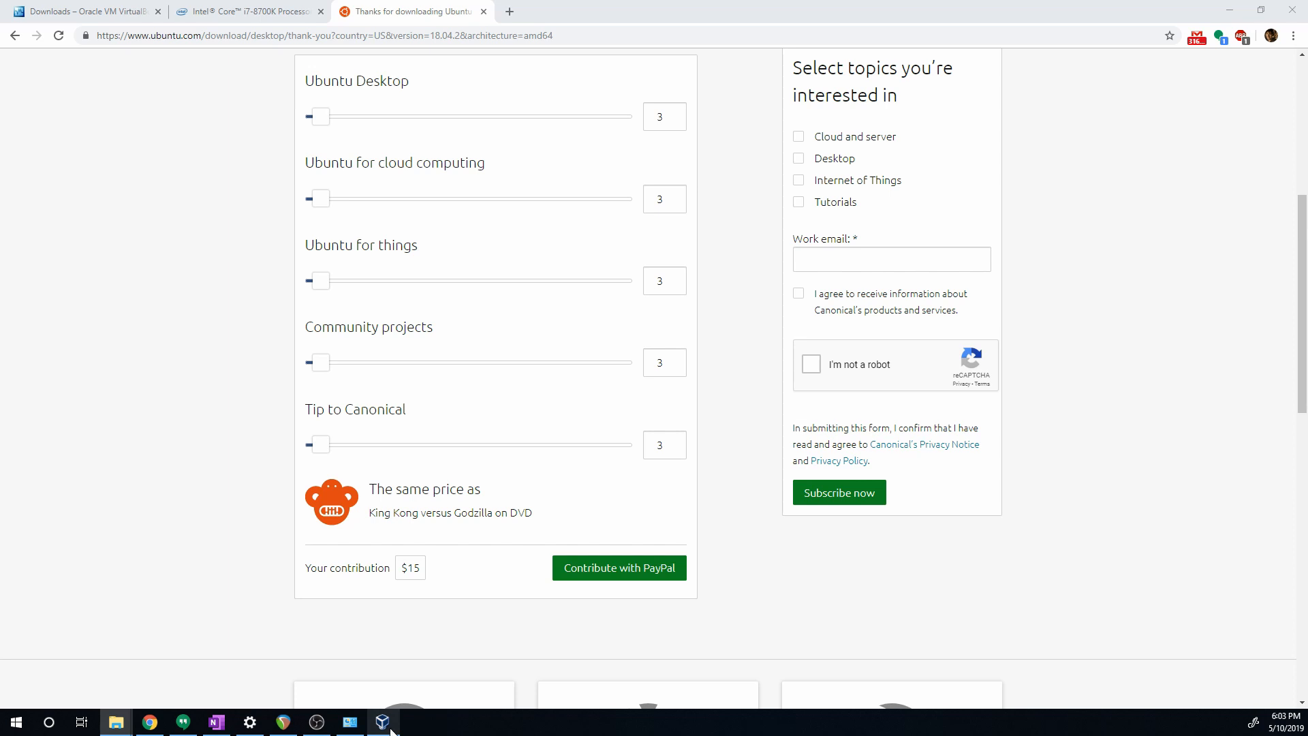
pyautogui.click(393, 729)
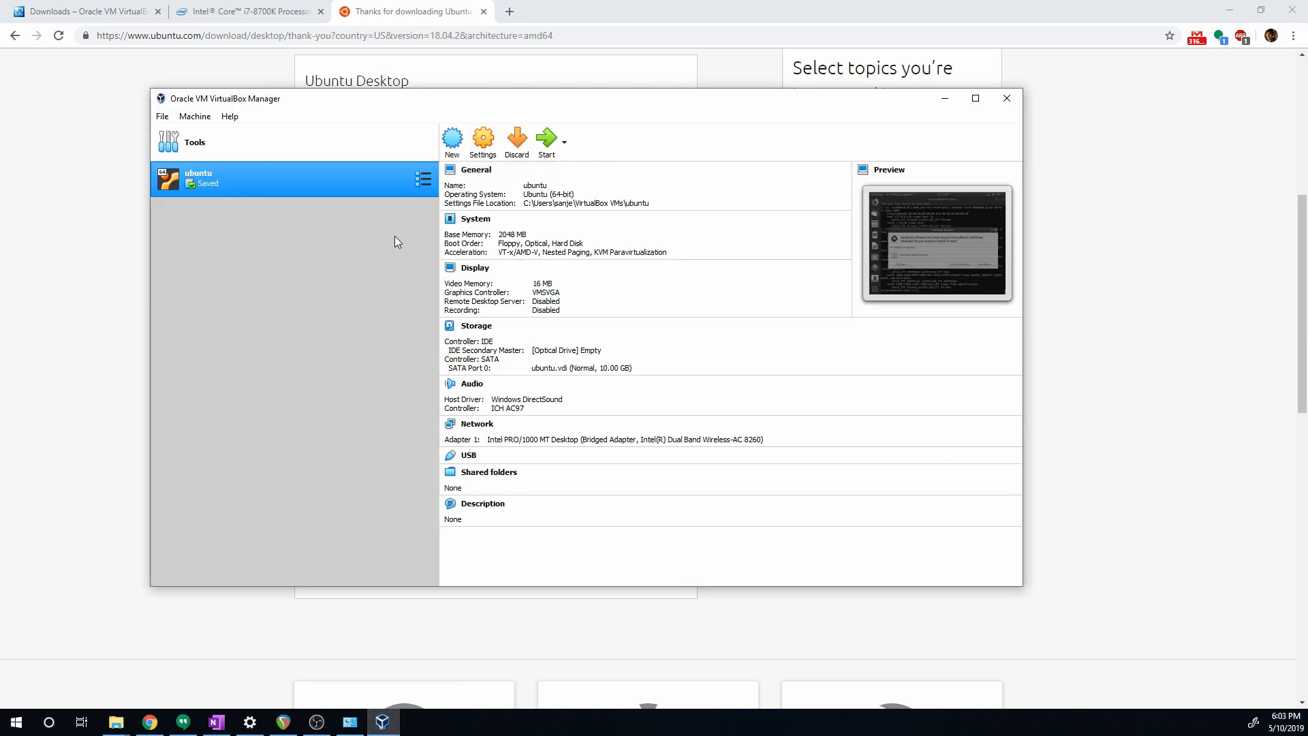
pyautogui.click(452, 141)
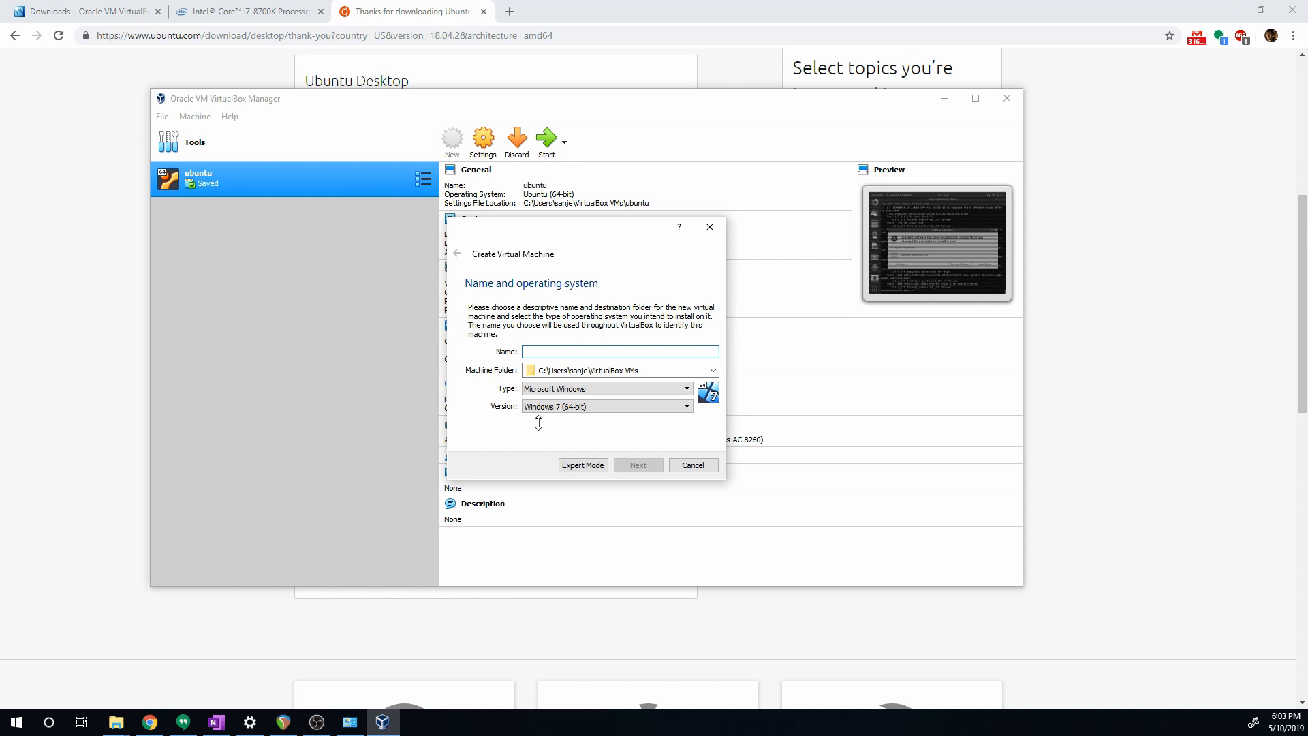
pyautogui.write('U')
pyautogui.write('My')
pyautogui.write('-Ubuntu-VM')
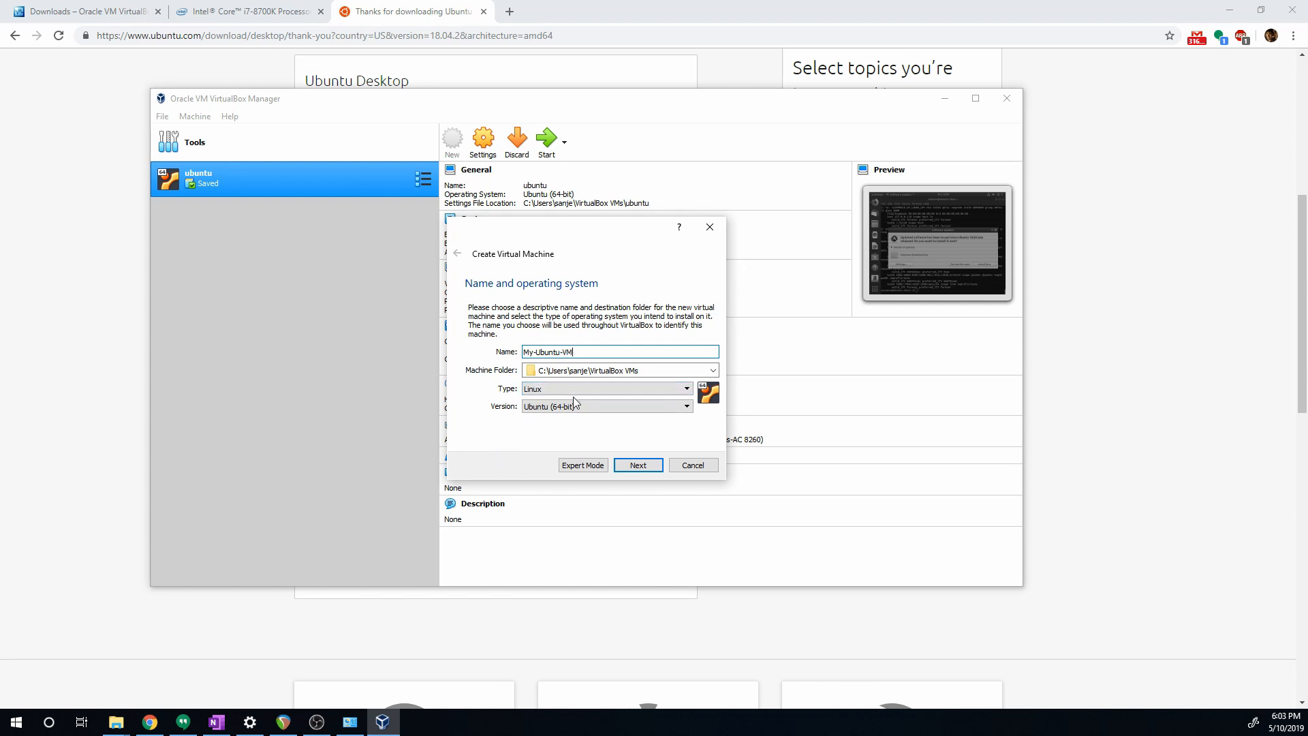
# - Choose Ubuntu (64-bit) as the Linux version for the new virtual machine and proceed to its memory size
pyautogui.click(574, 406)
pyautogui.click(564, 417)
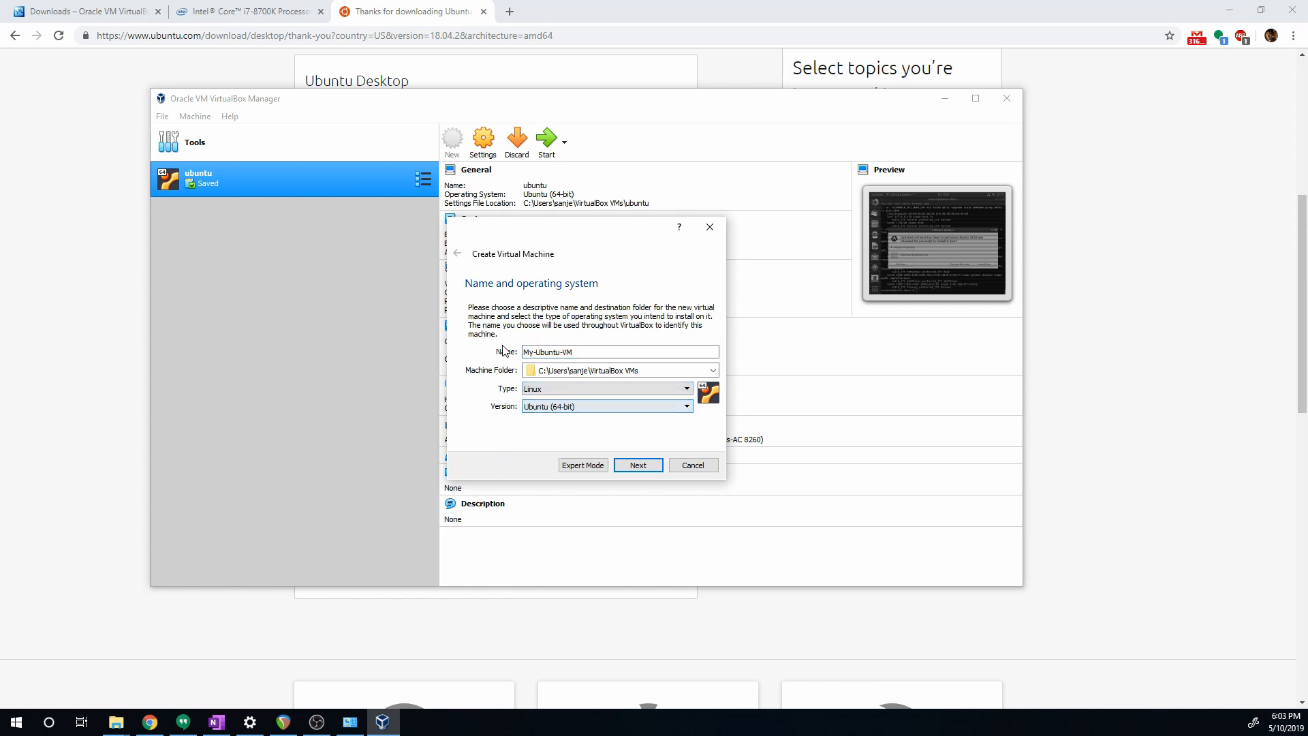
pyautogui.click(552, 409)
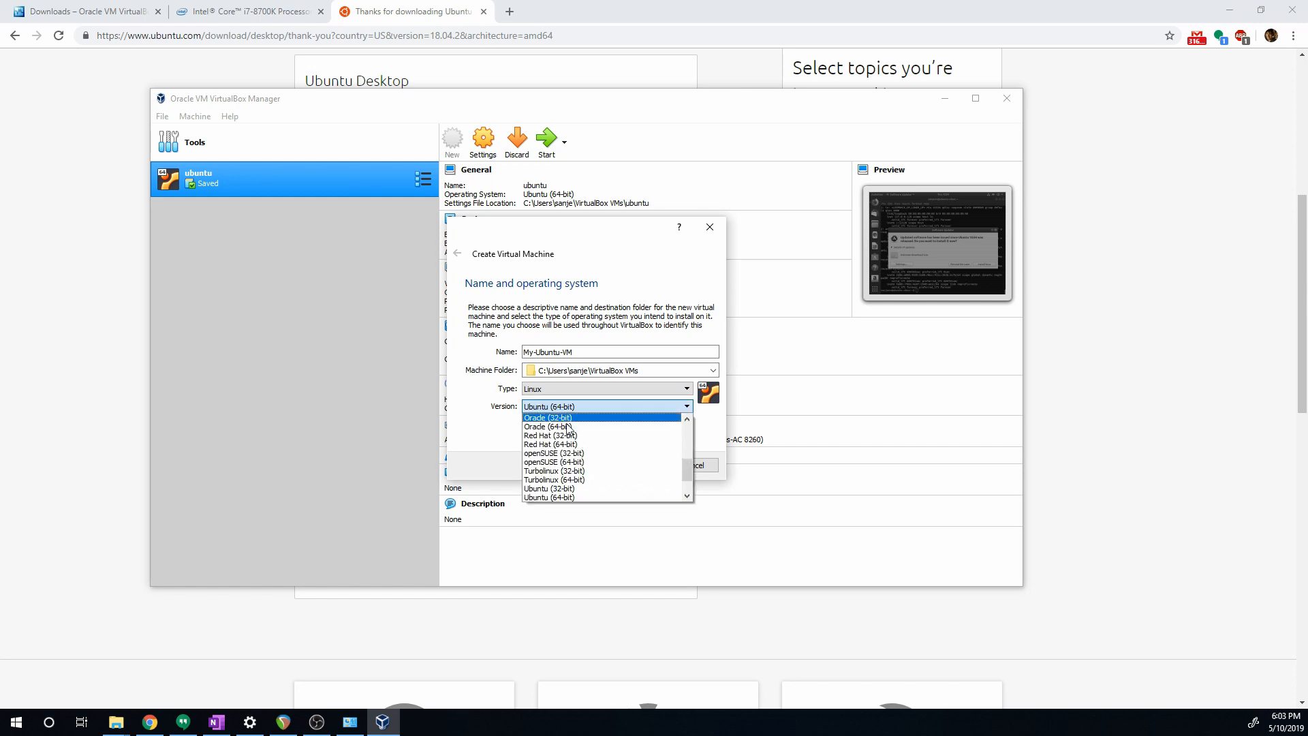
pyautogui.click(562, 498)
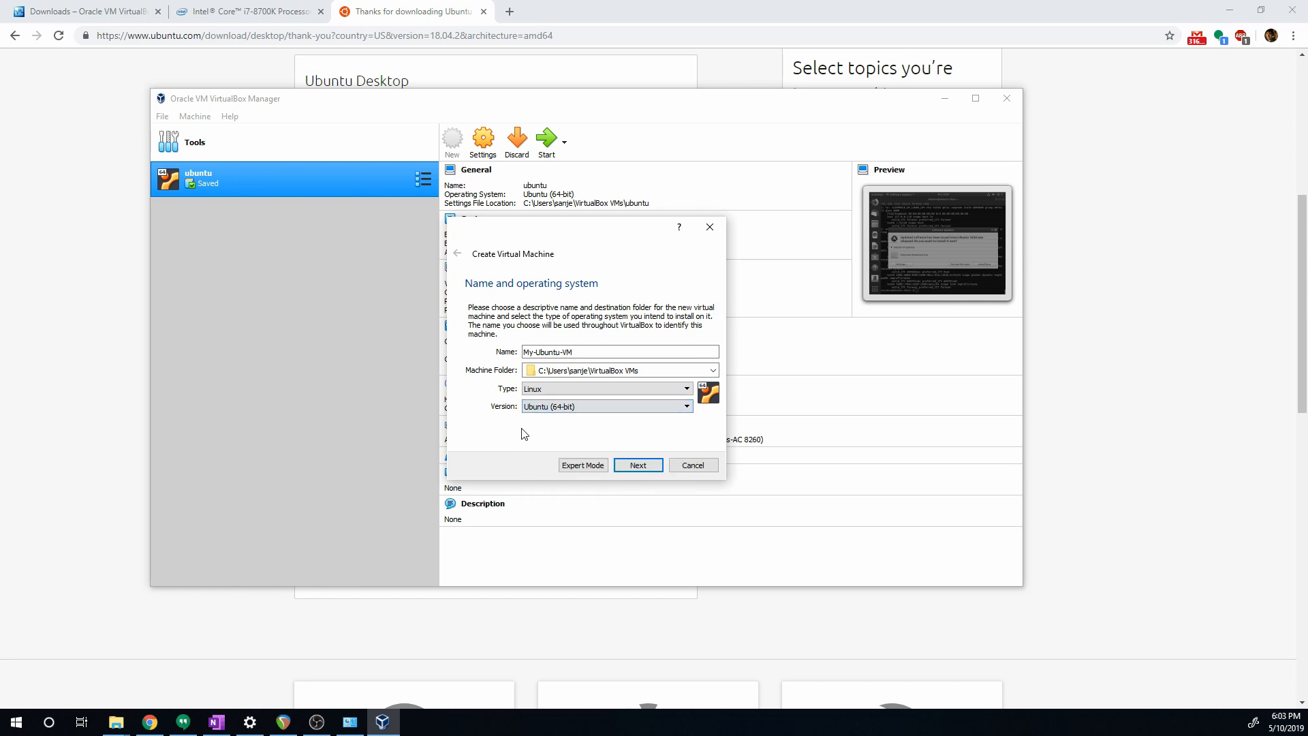
pyautogui.click(545, 408)
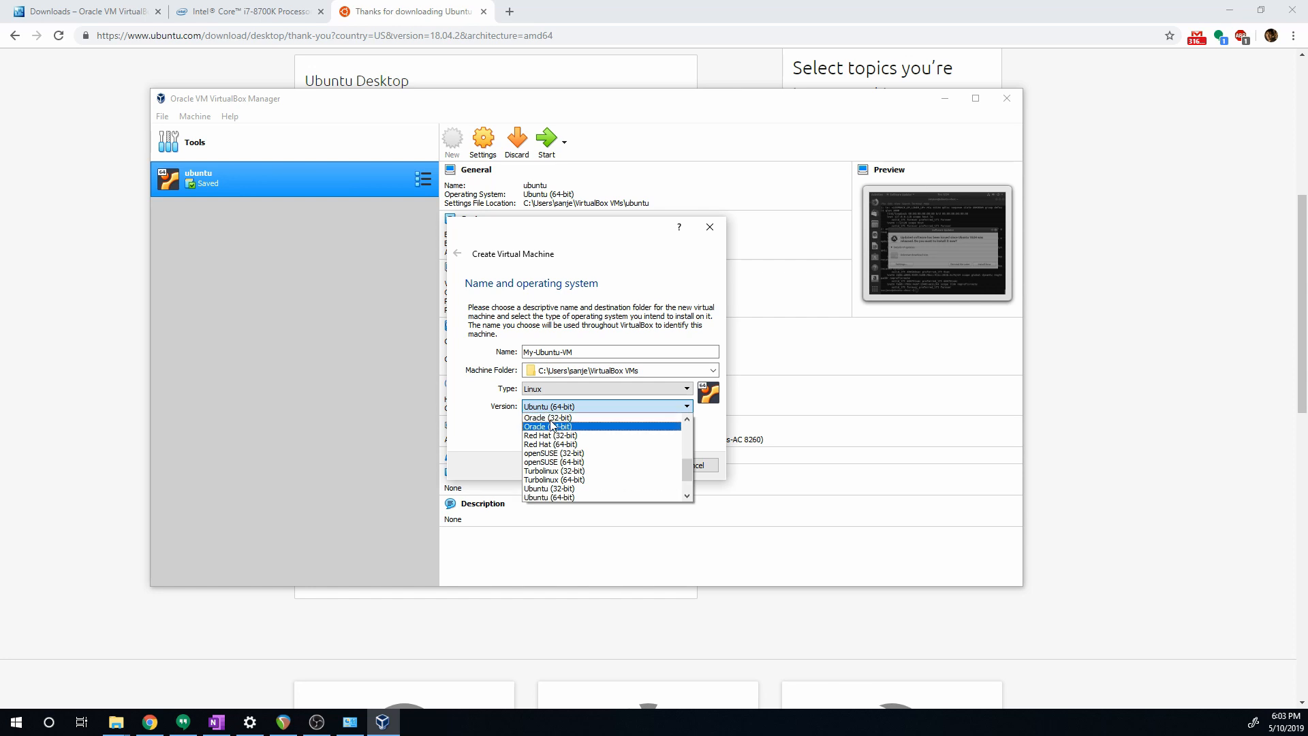
pyautogui.click(560, 498)
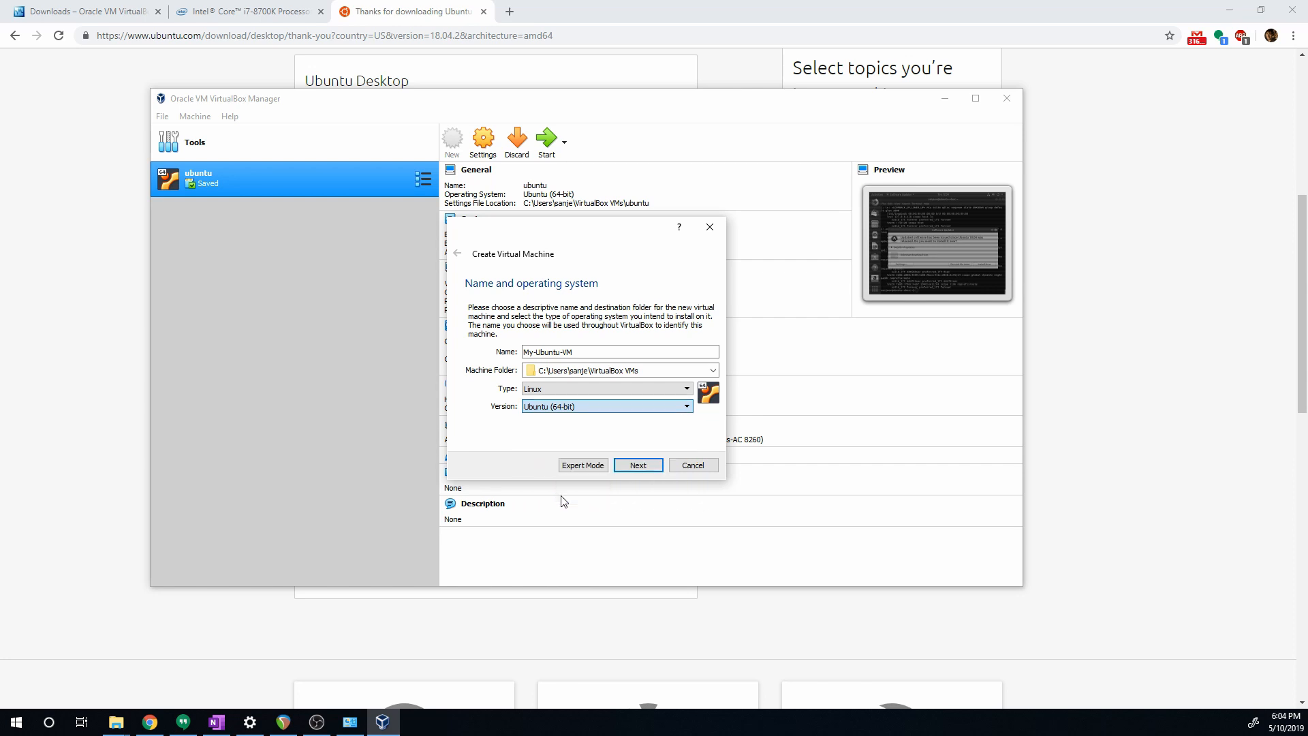
pyautogui.click(641, 467)
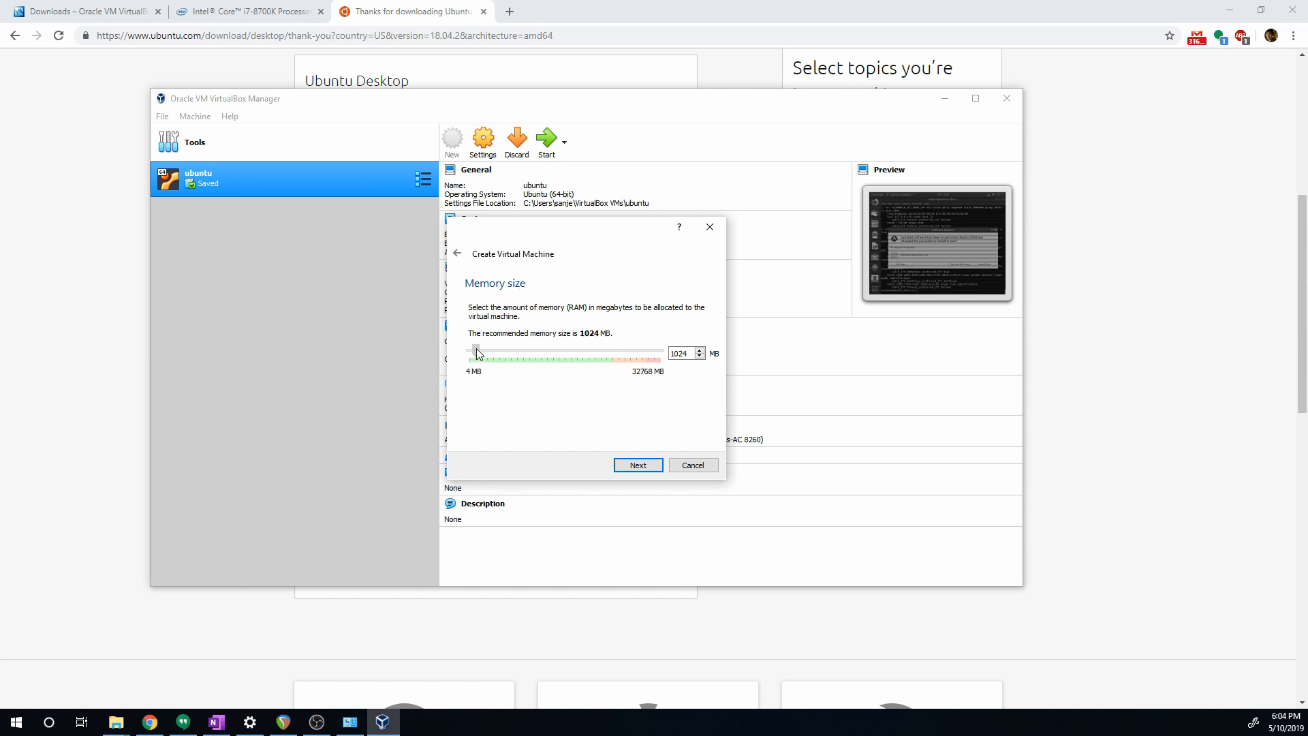
# - Allocate about 3163 MB of memory to the new virtual machine and proceed to the hard disk options
pyautogui.moveTo(479, 352); pyautogui.dragTo(486, 353)
pyautogui.moveTo(486, 352); pyautogui.dragTo(488, 349)
pyautogui.click(638, 467)
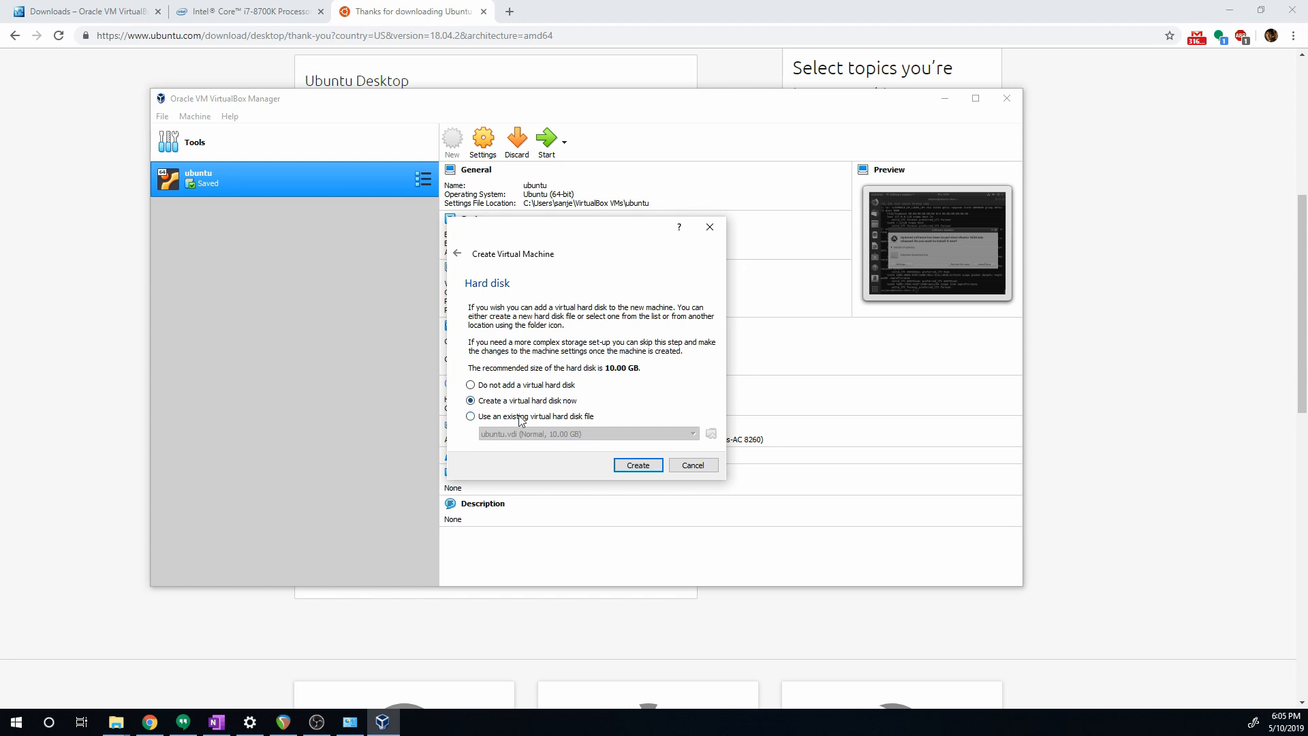
# - Create a dynamically allocated VDI virtual hard disk named My-Ubuntu-VM with a size of 10.00 GB
pyautogui.click(639, 466)
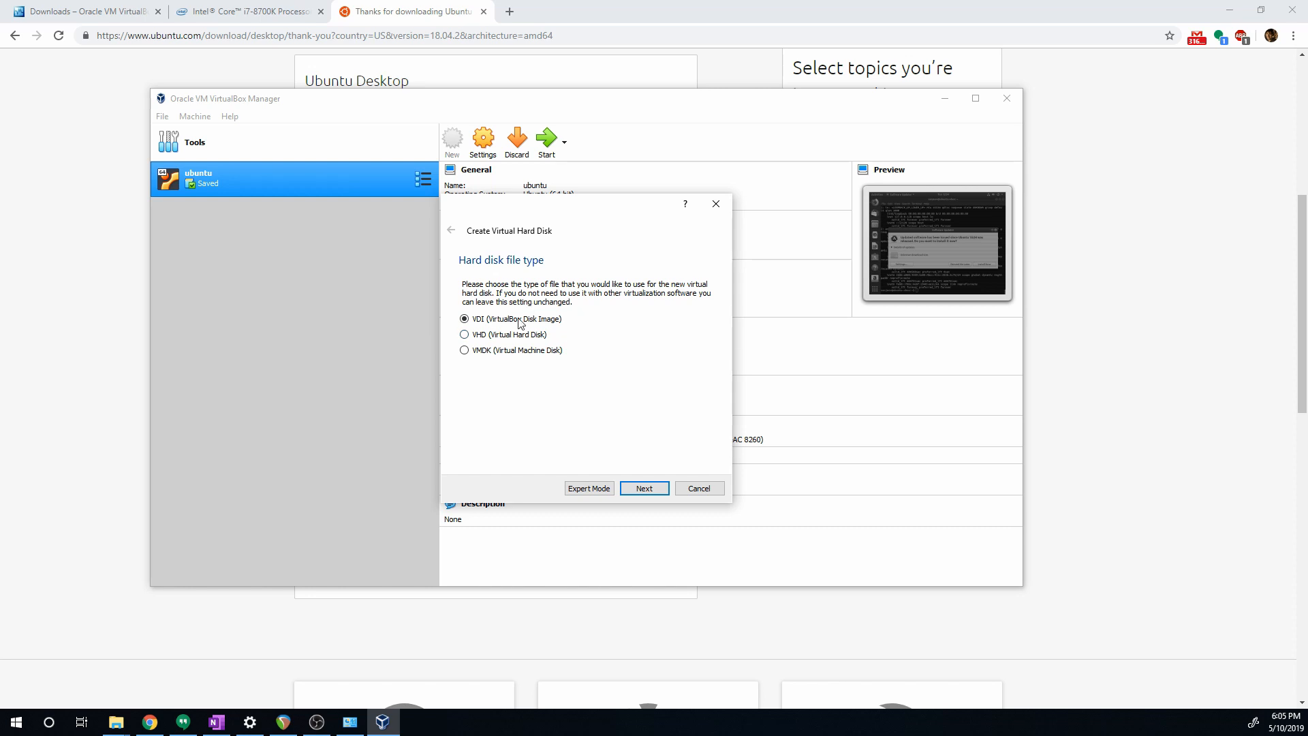
pyautogui.click(644, 489)
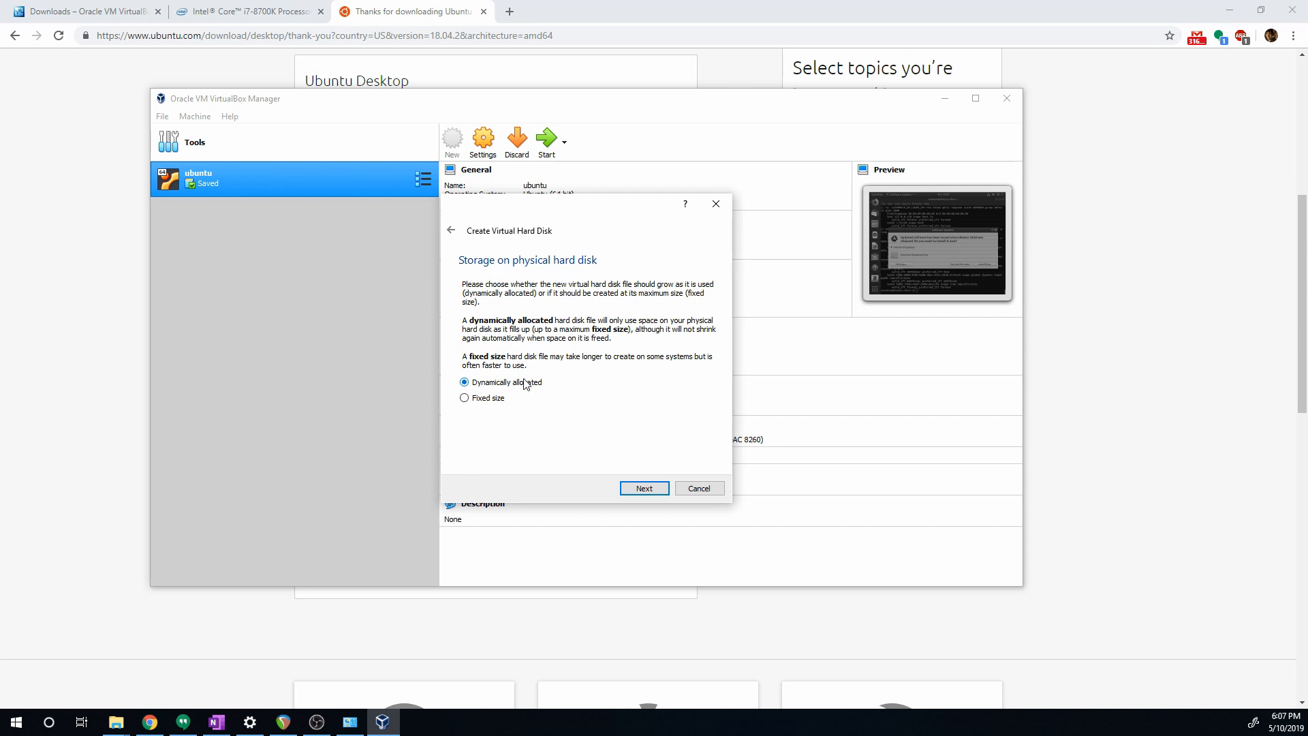
pyautogui.click(641, 489)
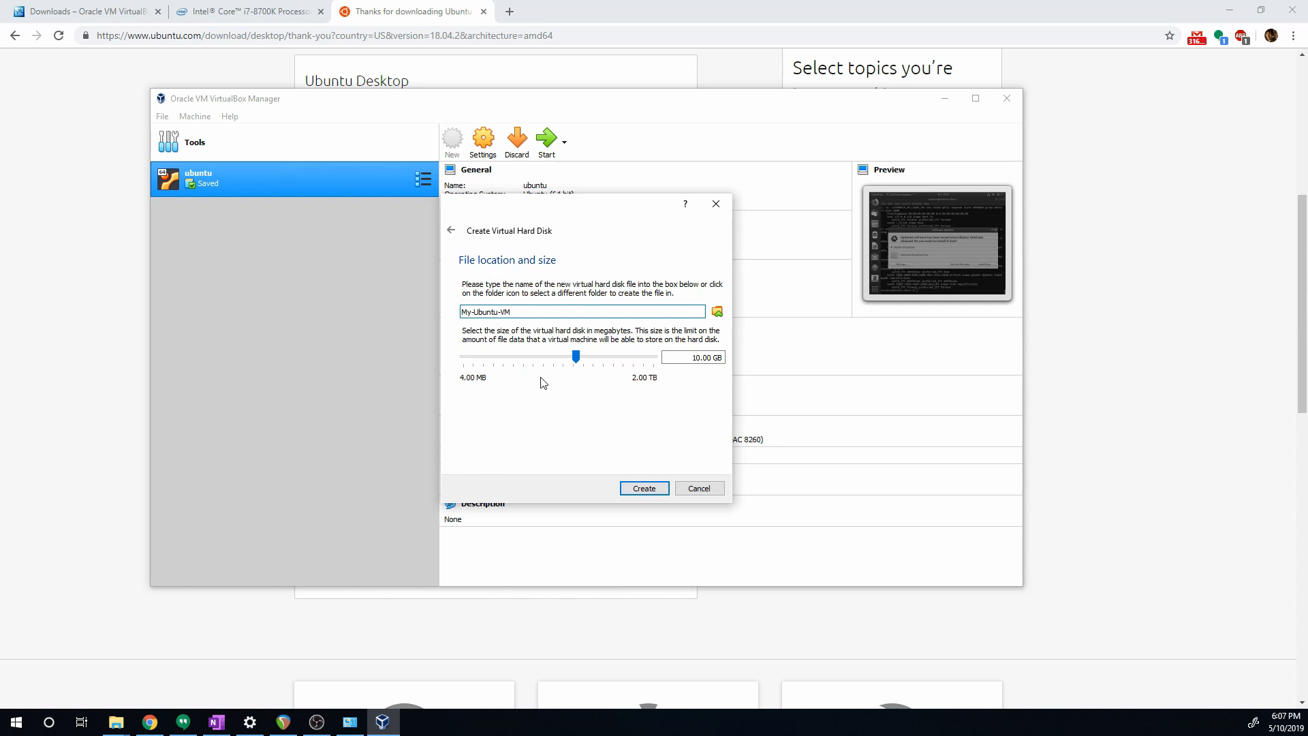
pyautogui.moveTo(690, 359); pyautogui.dragTo(726, 361)
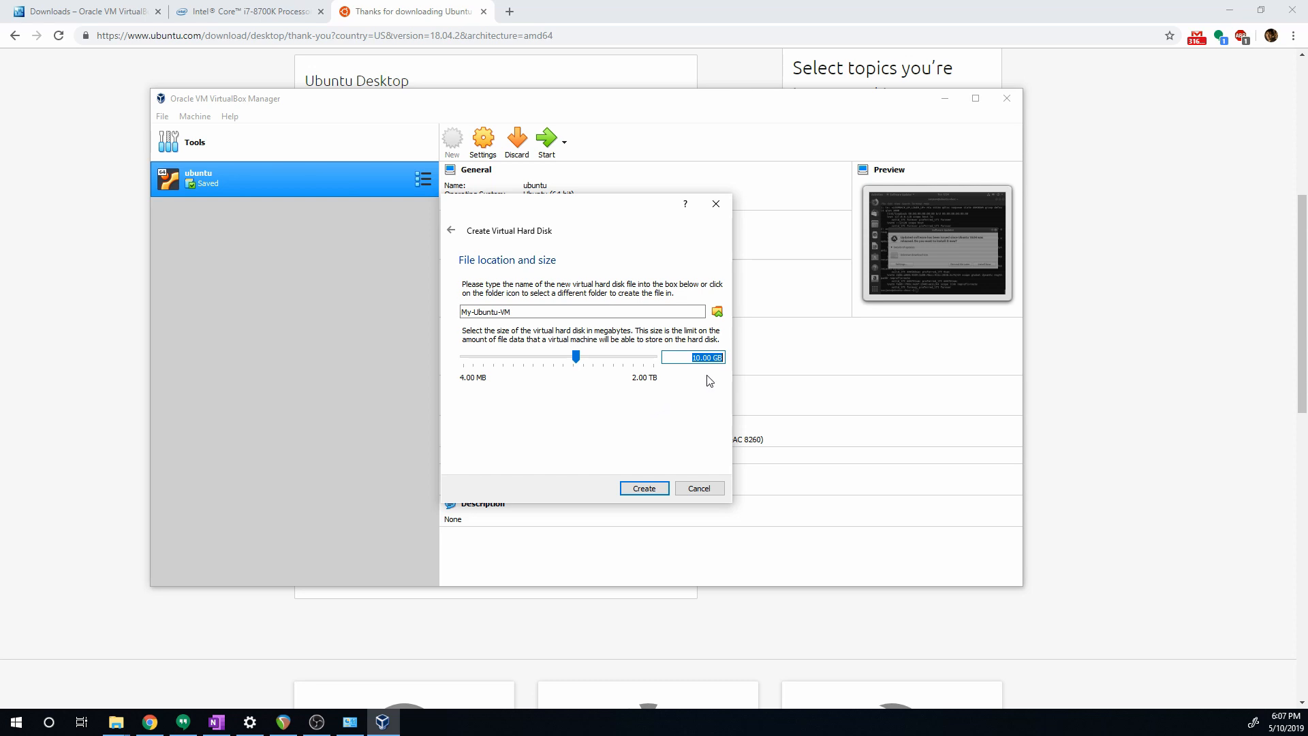
pyautogui.click(644, 489)
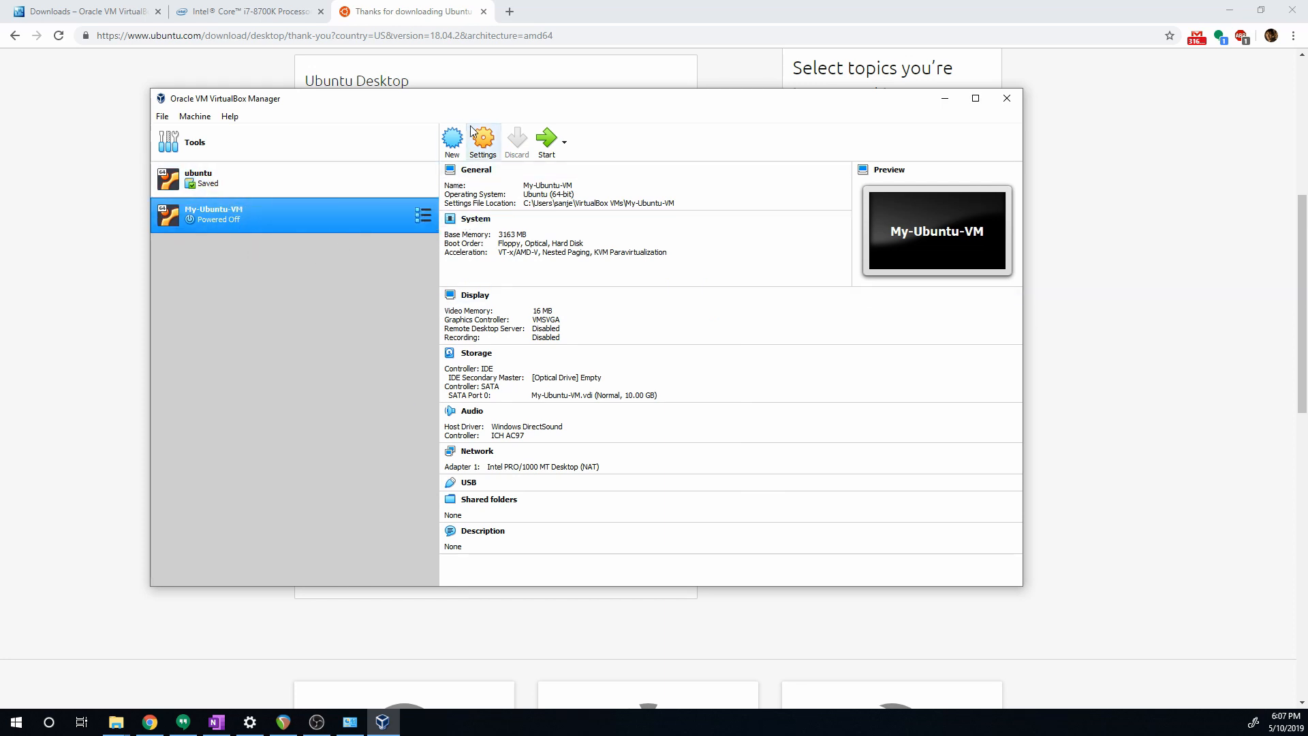
# - In the My-Ubuntu-VM system settings, allocate 2 processors and review the acceleration and motherboard options
pyautogui.click(485, 146)
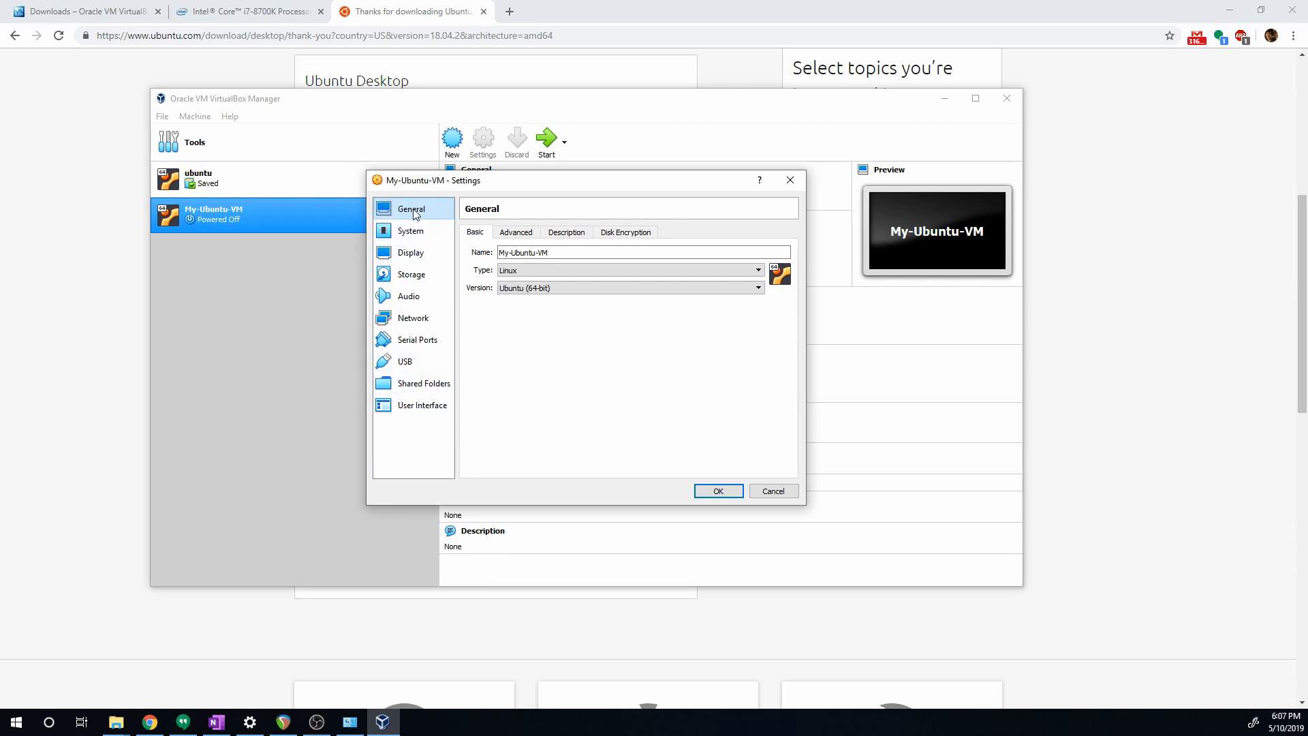
pyautogui.click(516, 234)
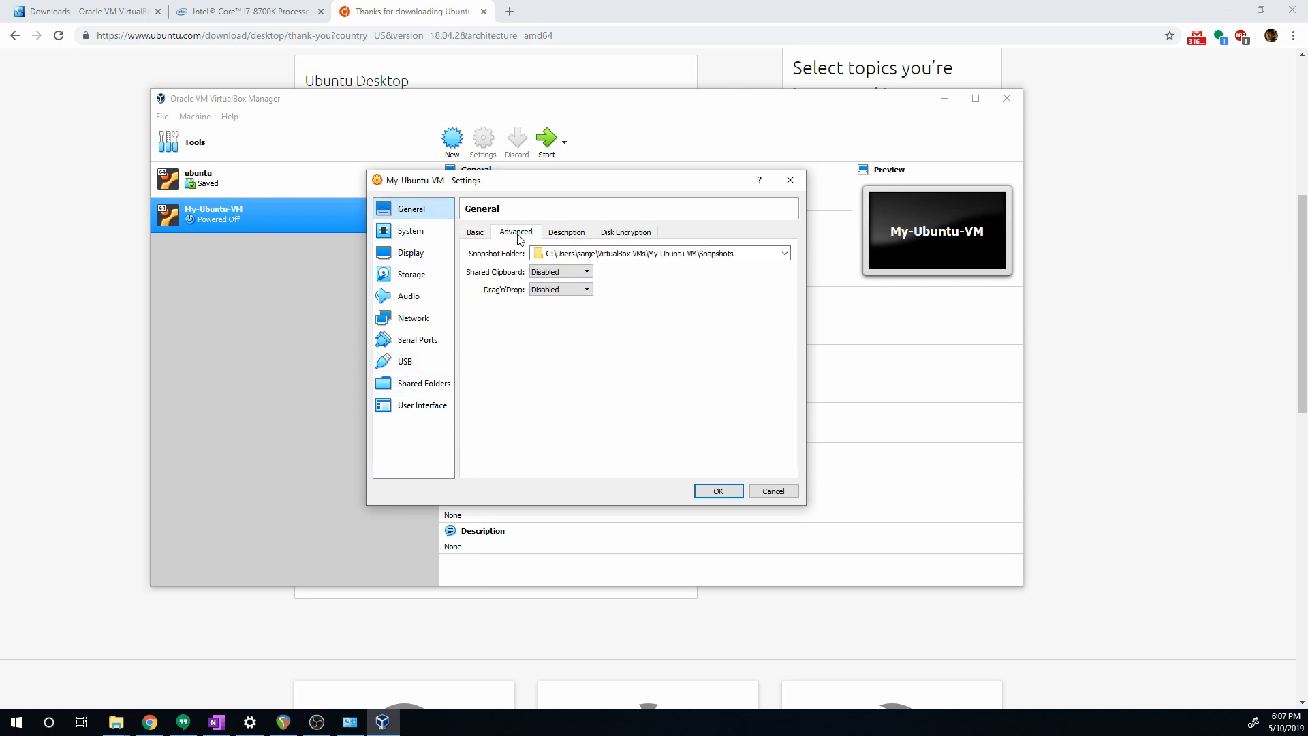
pyautogui.click(475, 233)
pyautogui.click(444, 235)
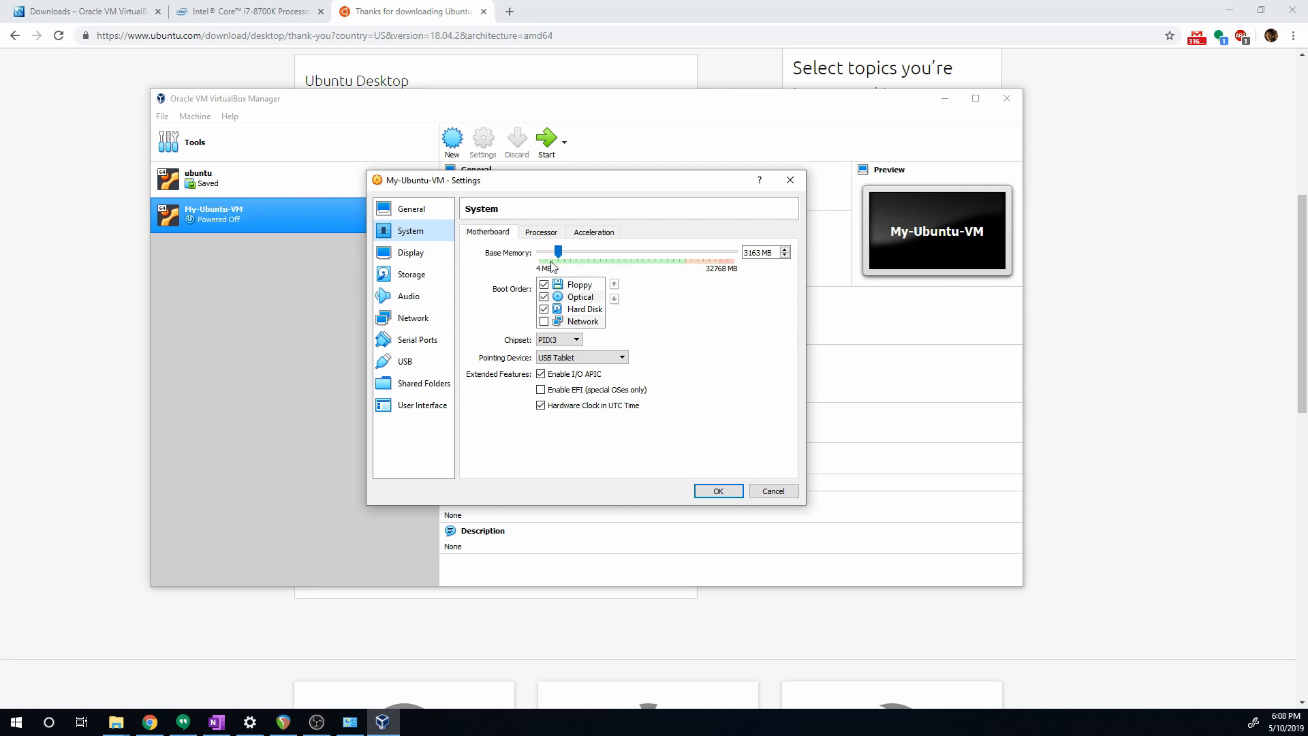
pyautogui.click(541, 233)
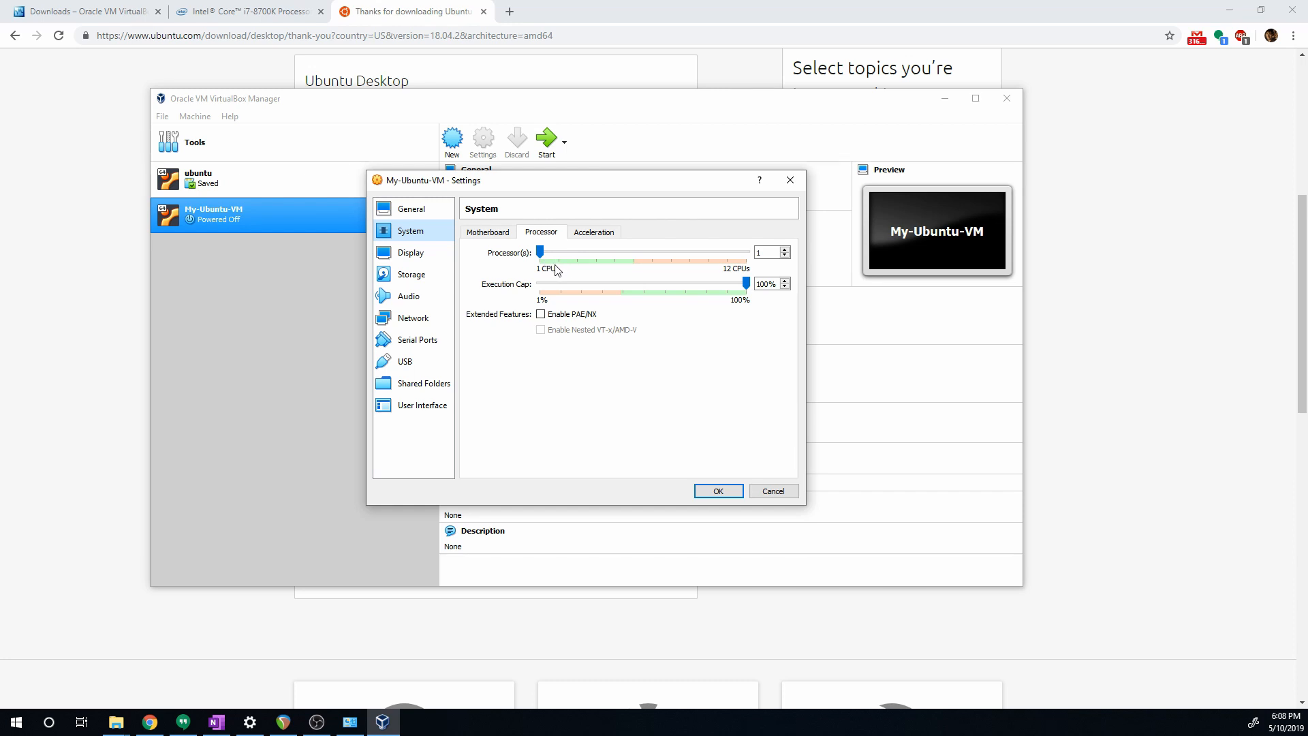
pyautogui.moveTo(540, 252); pyautogui.dragTo(558, 251)
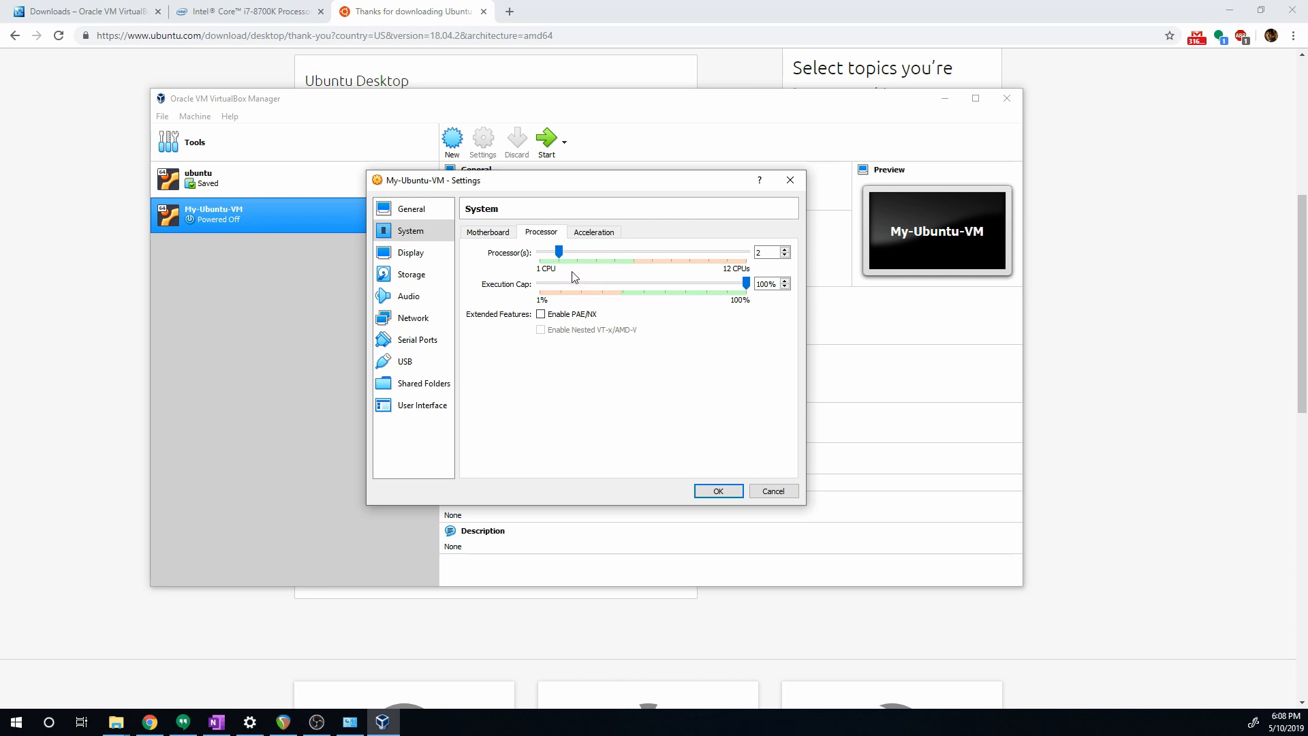
pyautogui.click(590, 232)
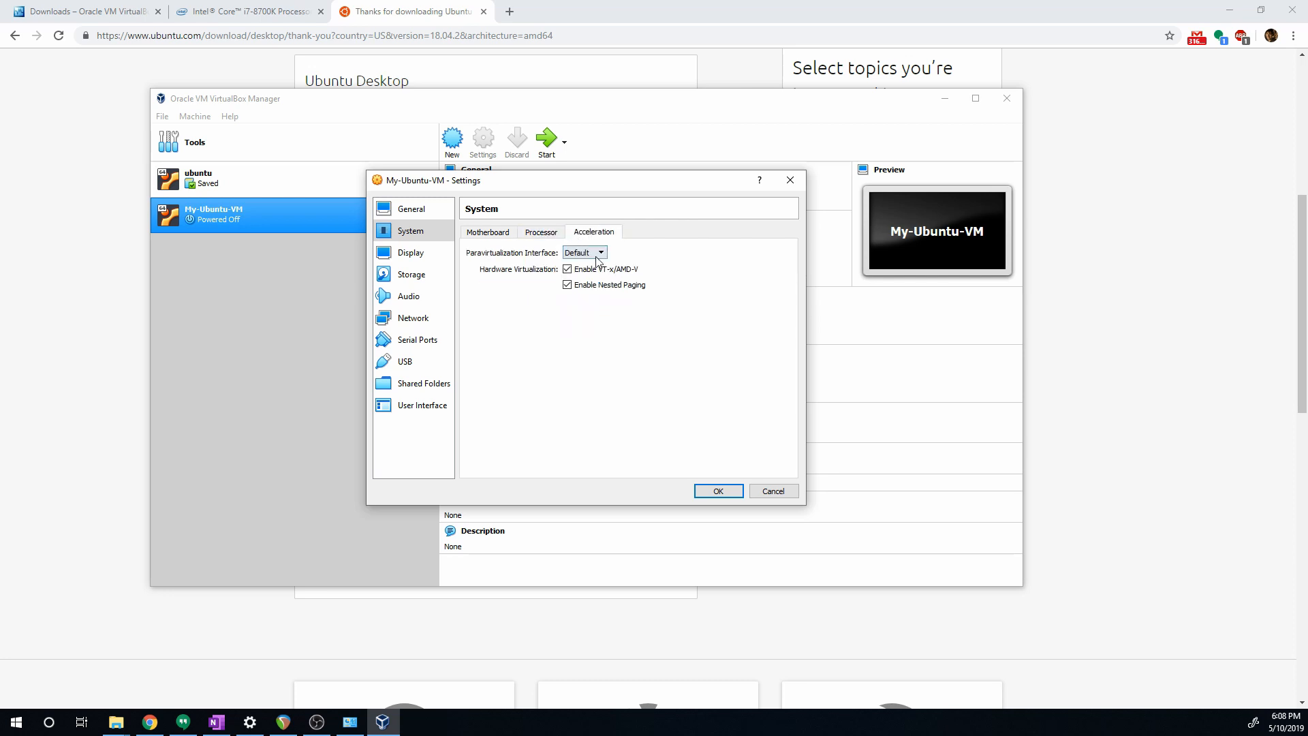
pyautogui.click(485, 233)
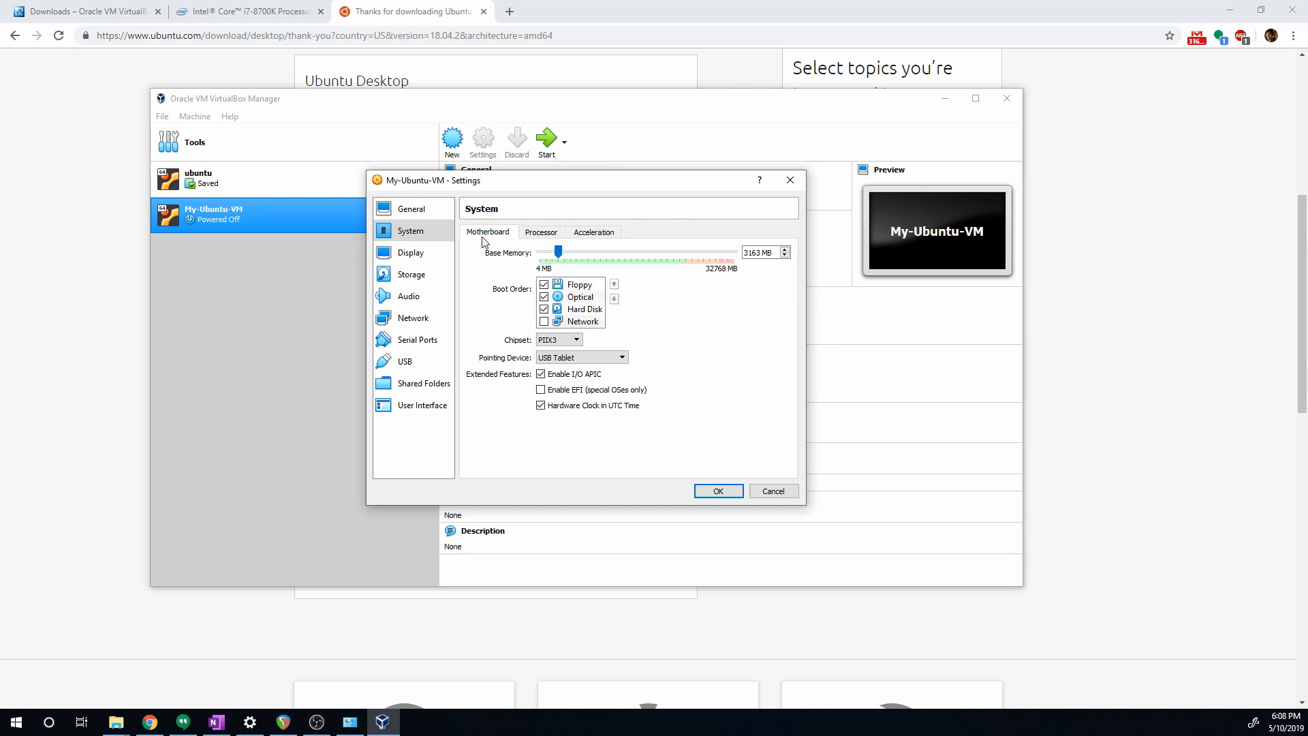
# - Set the virtual machine's video memory to 128 MB and enable 3D acceleration and 2D video acceleration
pyautogui.click(410, 253)
pyautogui.moveTo(565, 251); pyautogui.dragTo(750, 262)
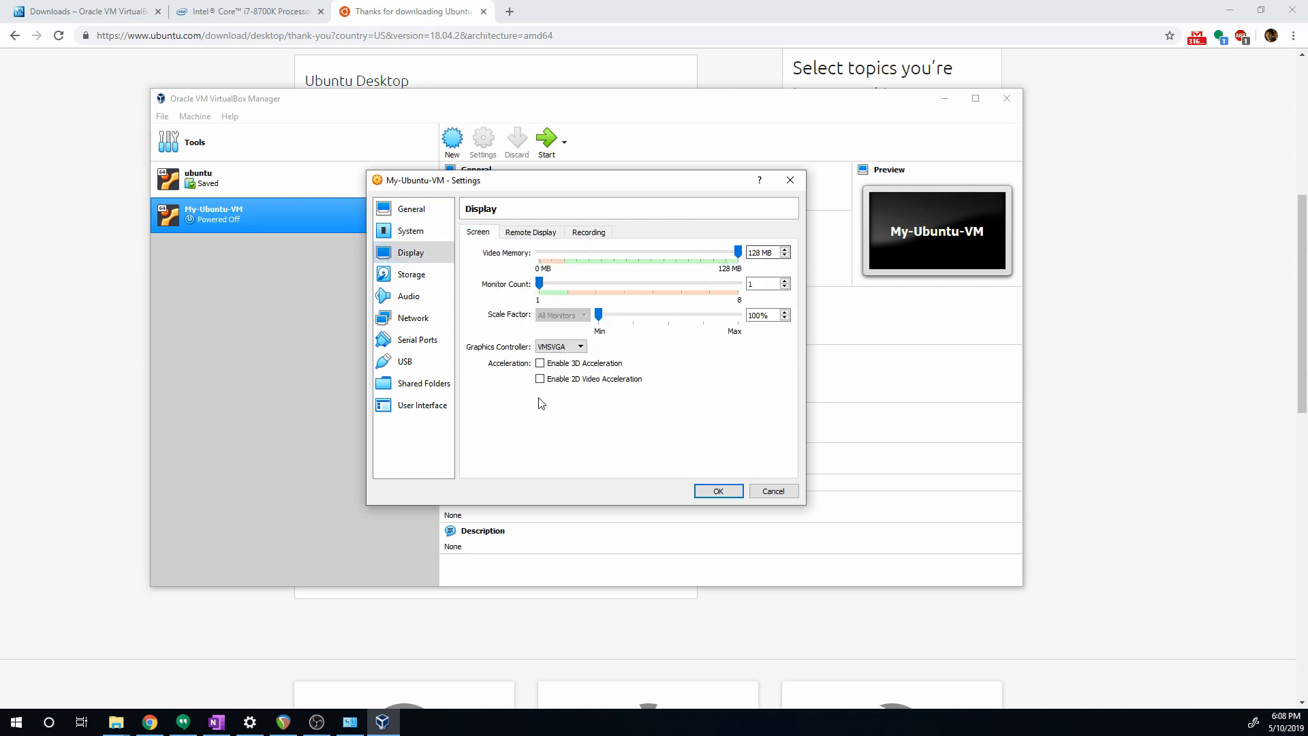
pyautogui.click(541, 364)
pyautogui.click(540, 380)
# - Load ubuntu-18.04.2-desktop-amd64.iso from the Documents folder into the empty IDE optical drive of My-Ubuntu-VM
pyautogui.click(418, 274)
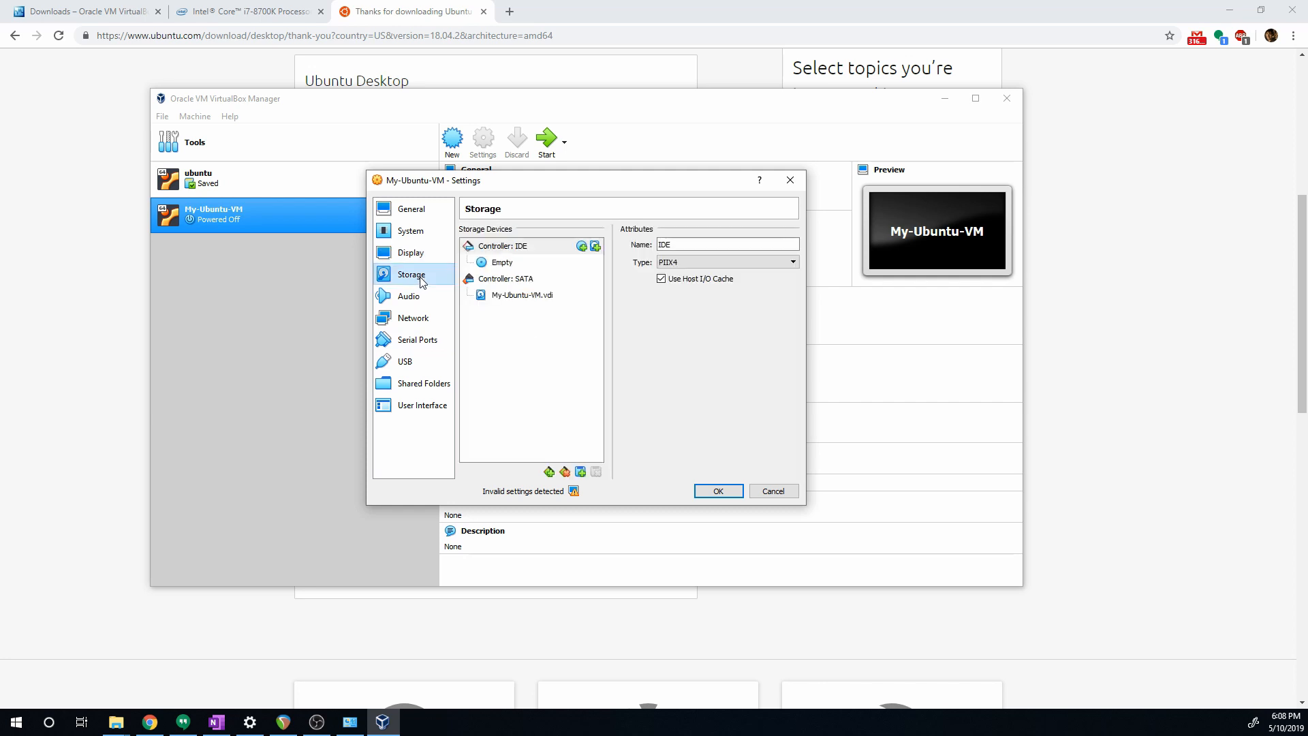
pyautogui.click(509, 265)
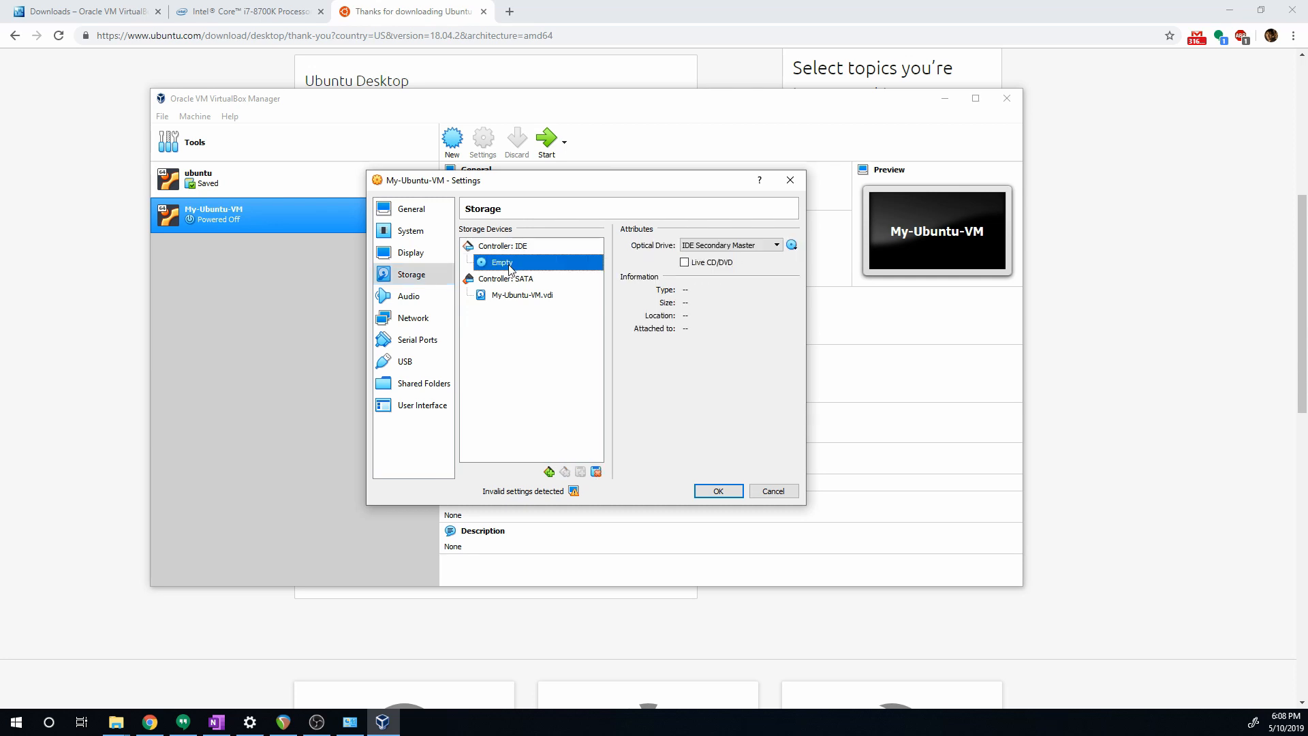
pyautogui.click(777, 246)
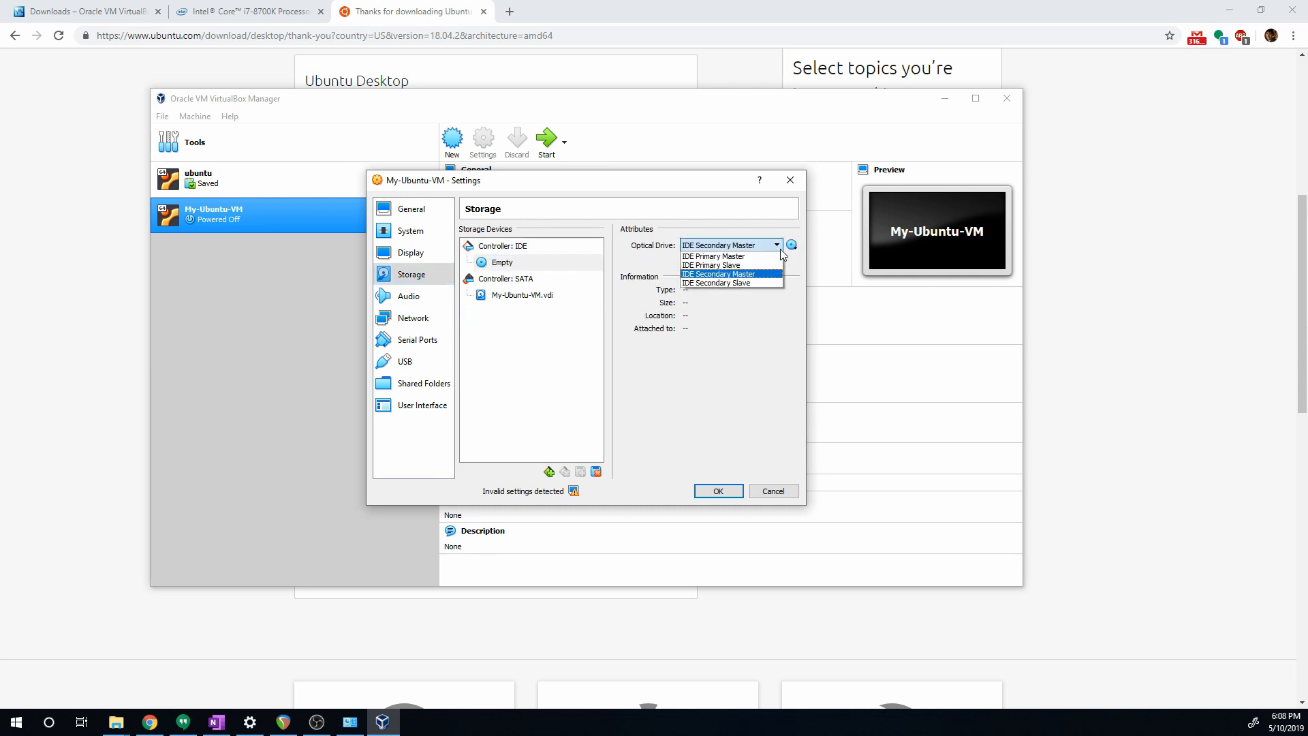
pyautogui.click(792, 244)
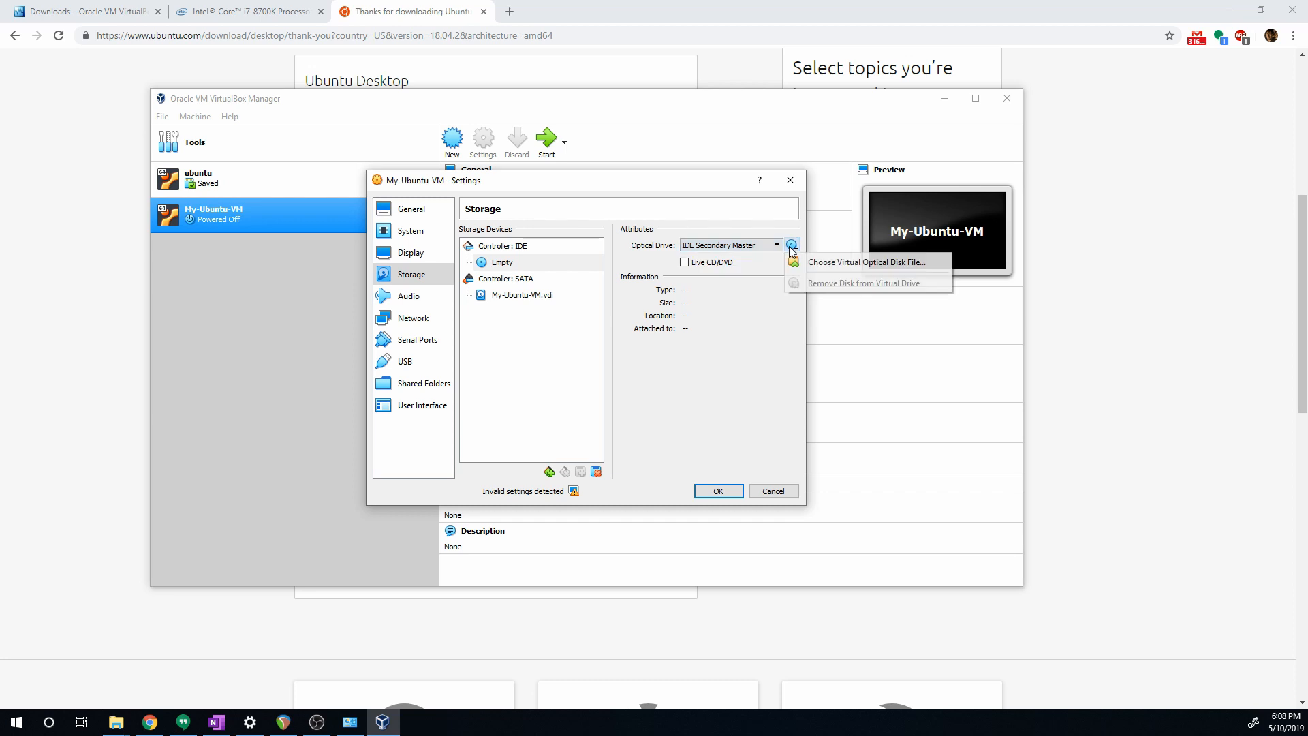
pyautogui.click(849, 267)
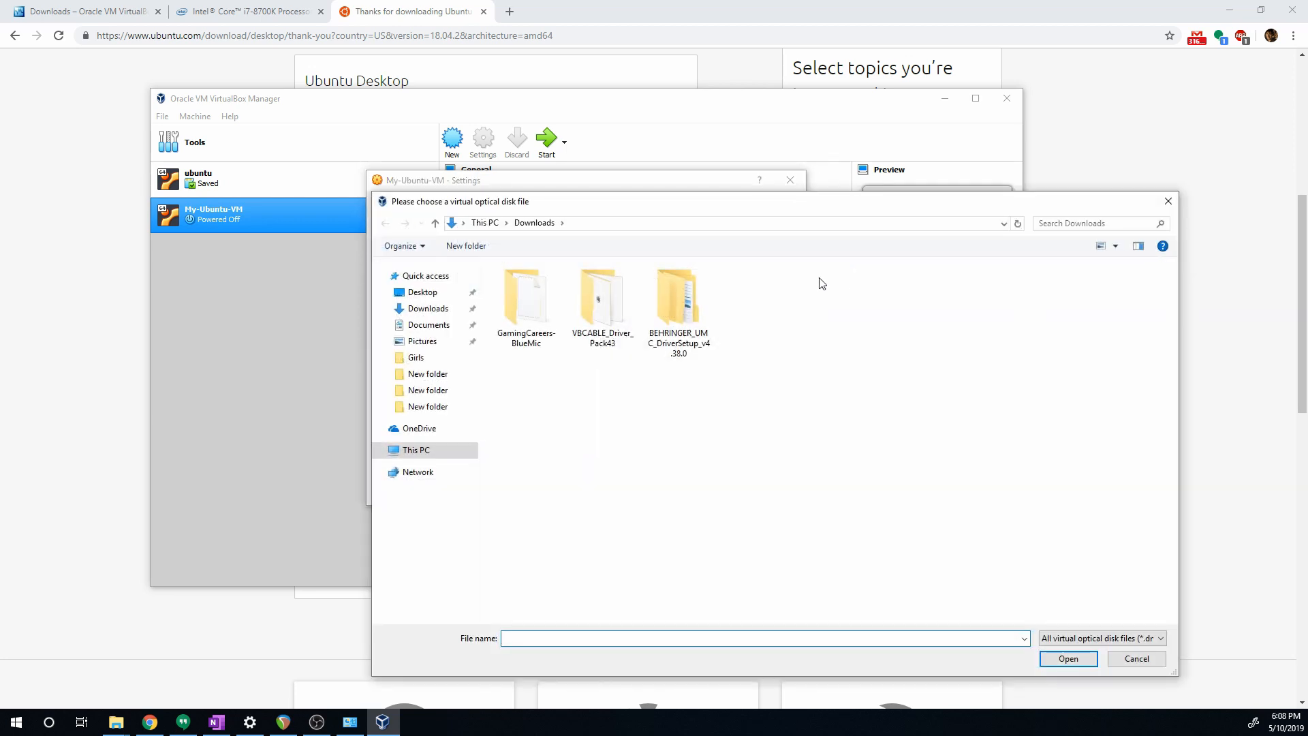
pyautogui.click(429, 325)
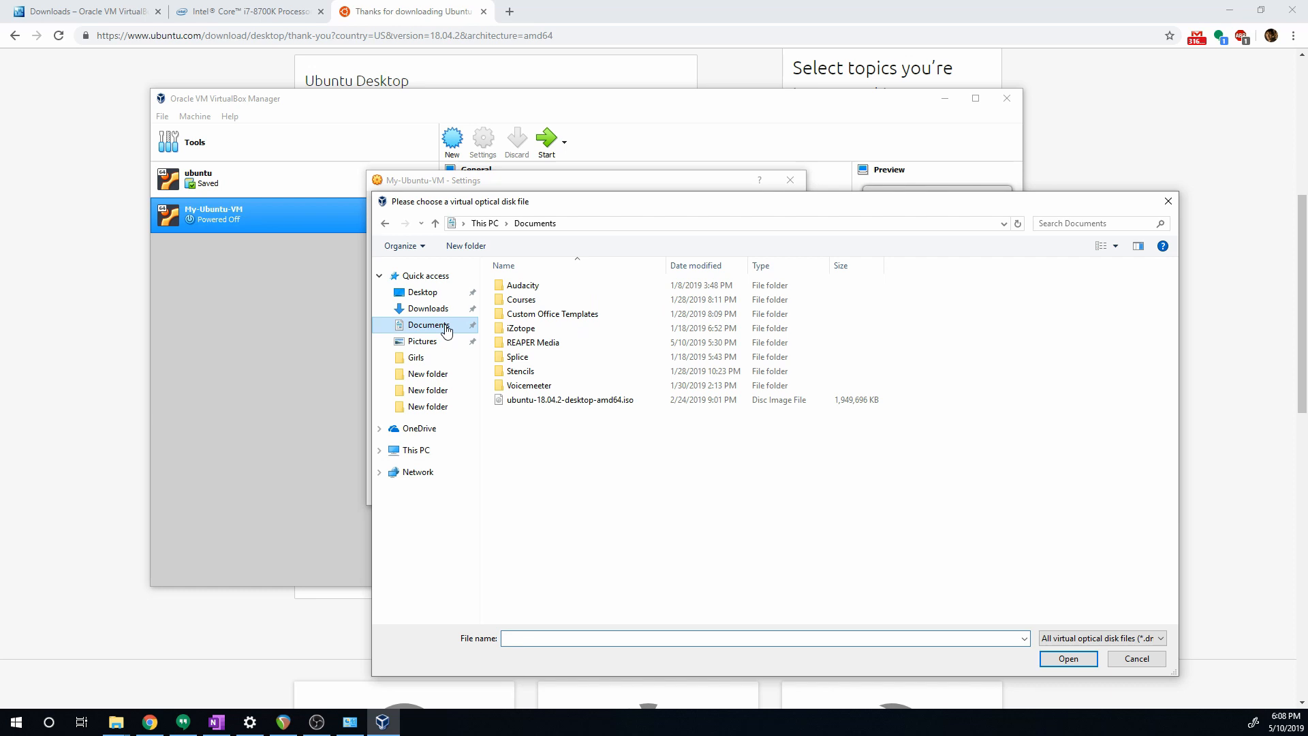
pyautogui.click(571, 401)
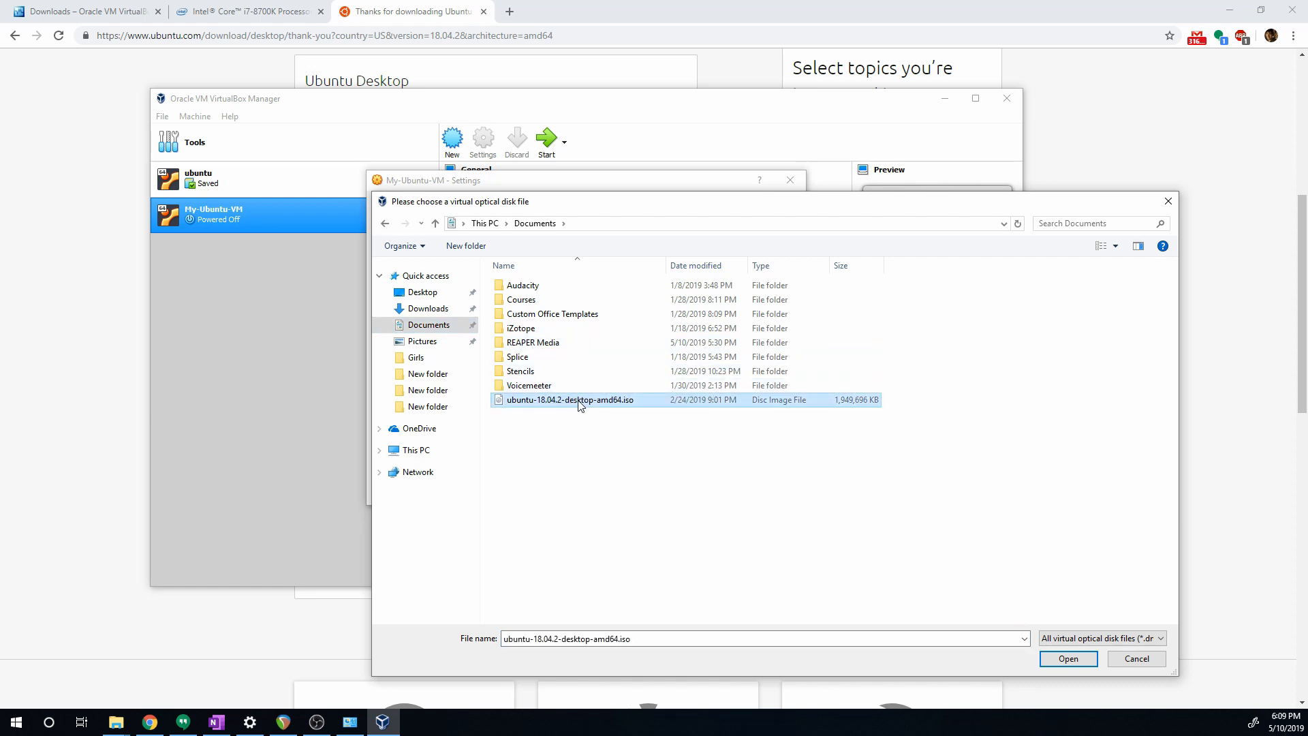
pyautogui.click(1068, 659)
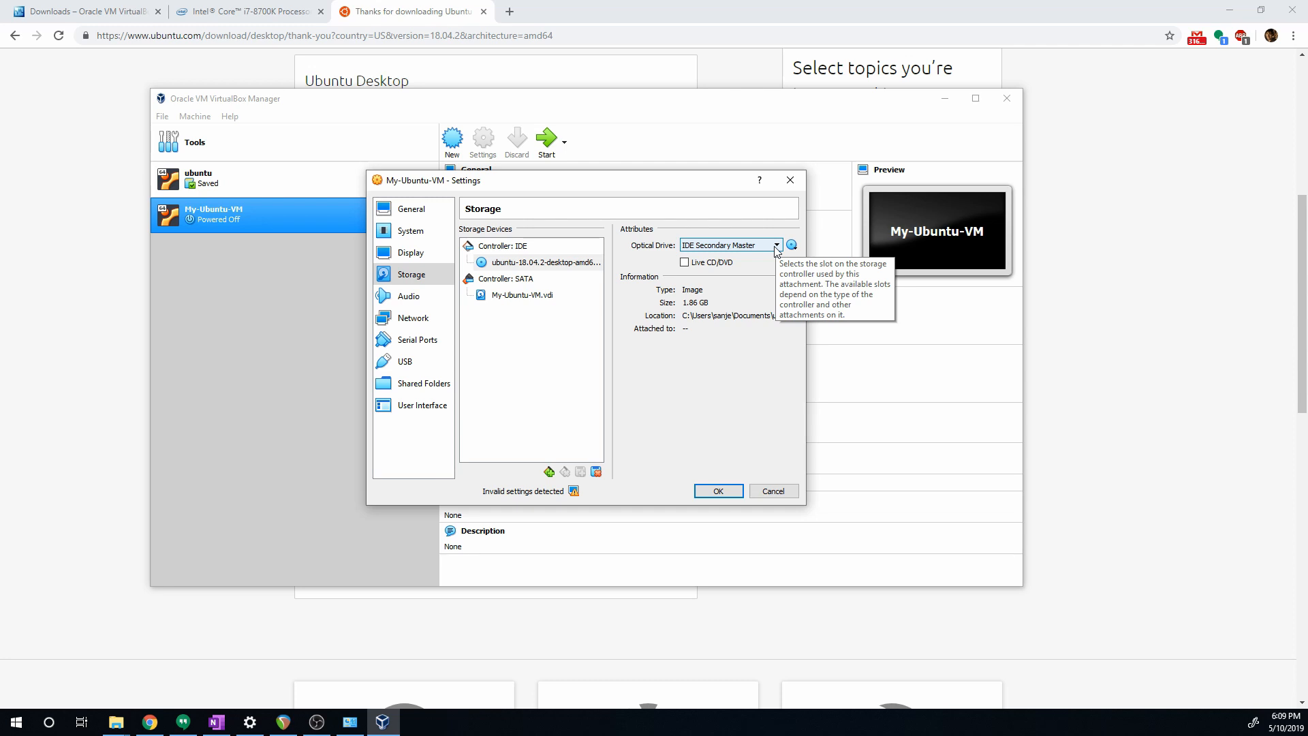
# - Review the audio, network and shared folder settings of My-Ubuntu-VM
pyautogui.click(417, 297)
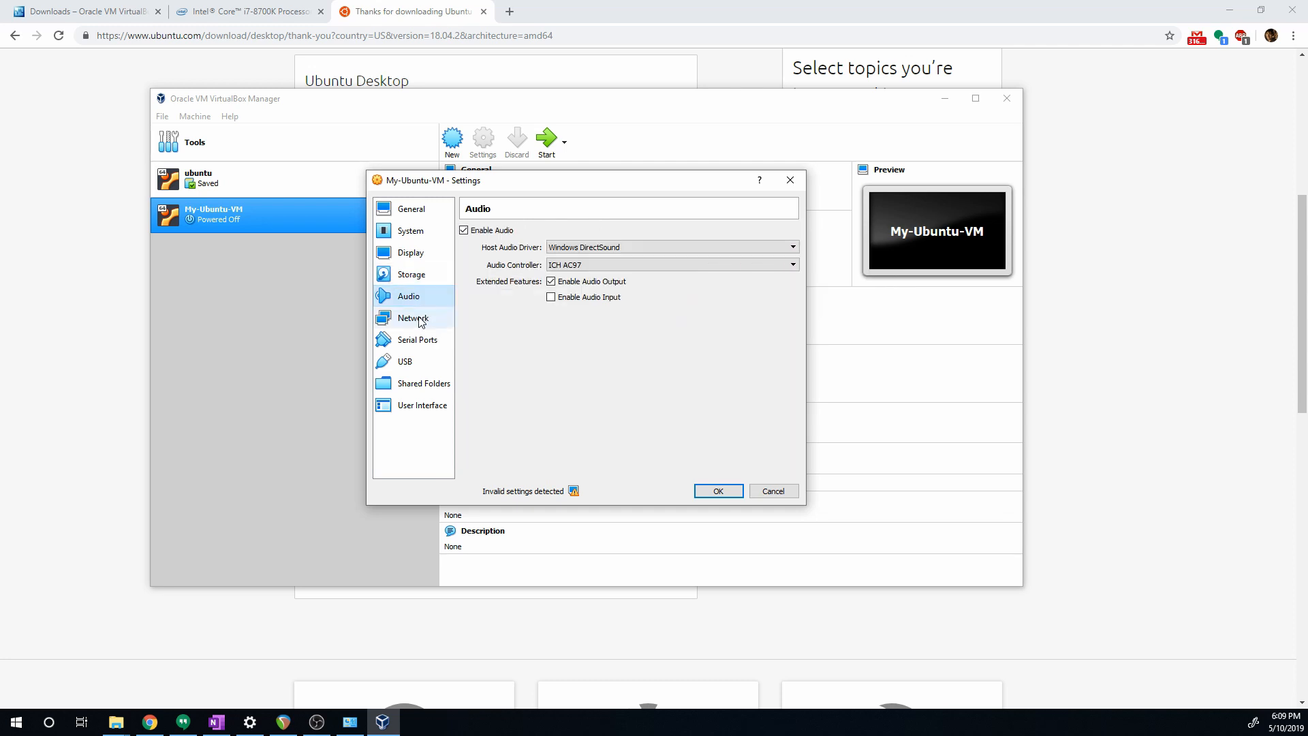
pyautogui.click(421, 322)
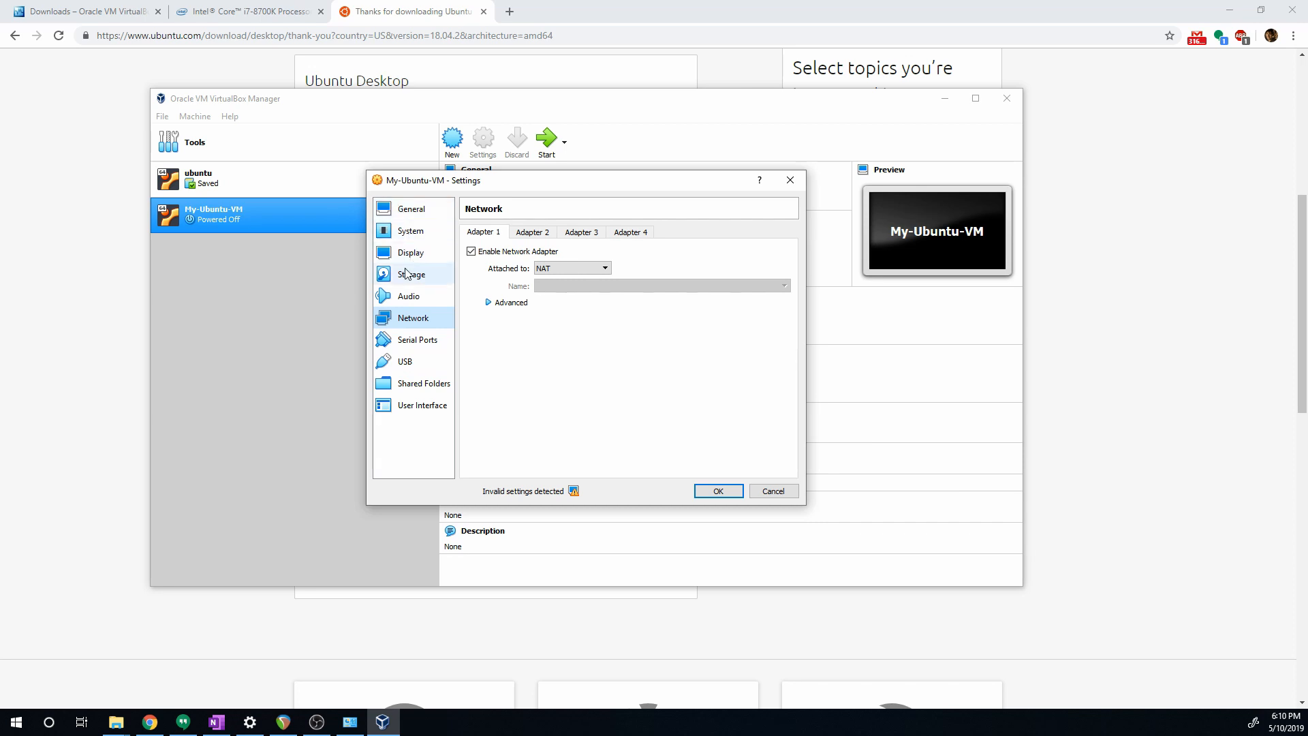
pyautogui.click(422, 388)
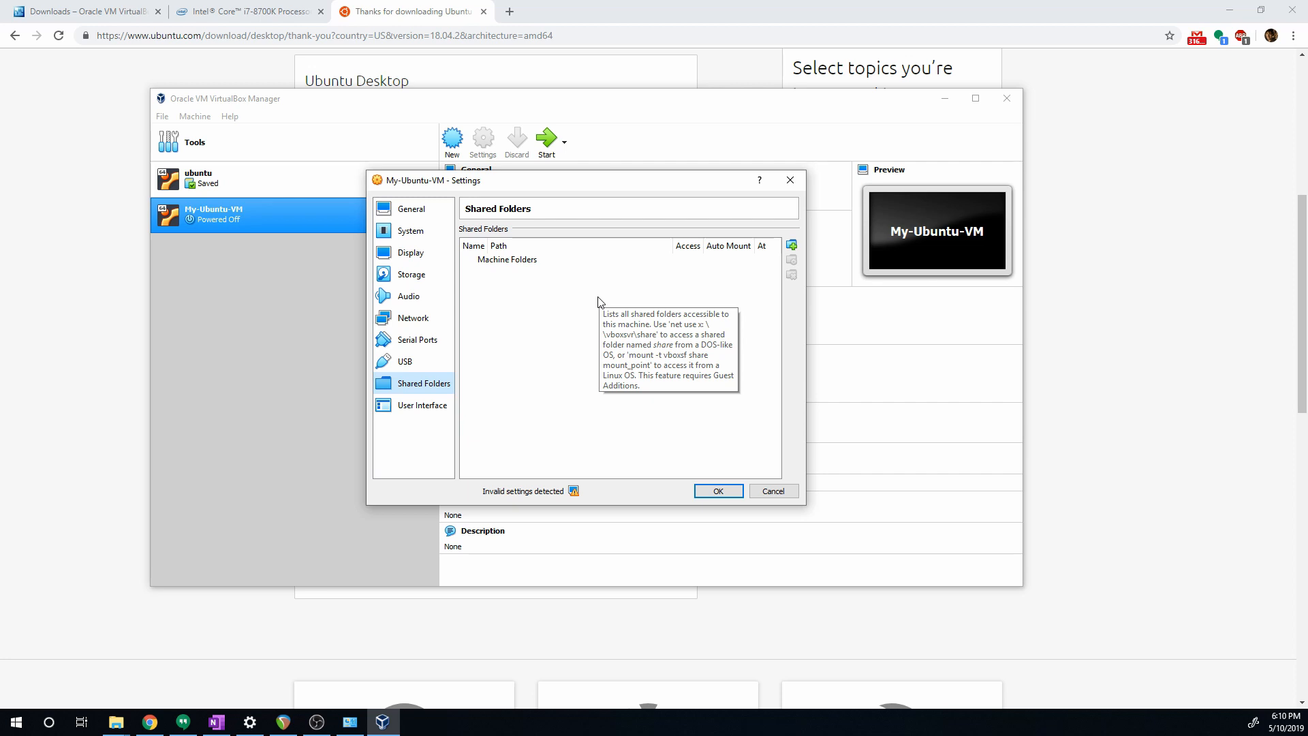
pyautogui.click(791, 245)
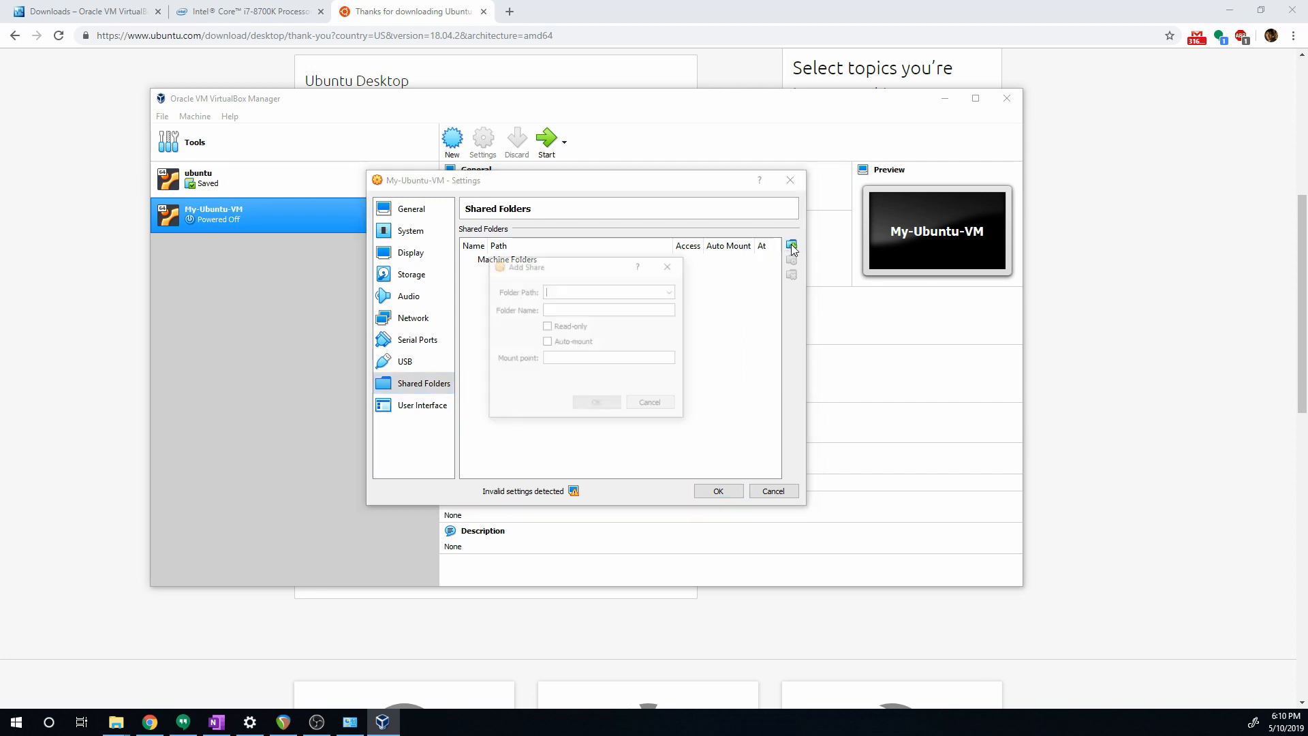
pyautogui.click(671, 291)
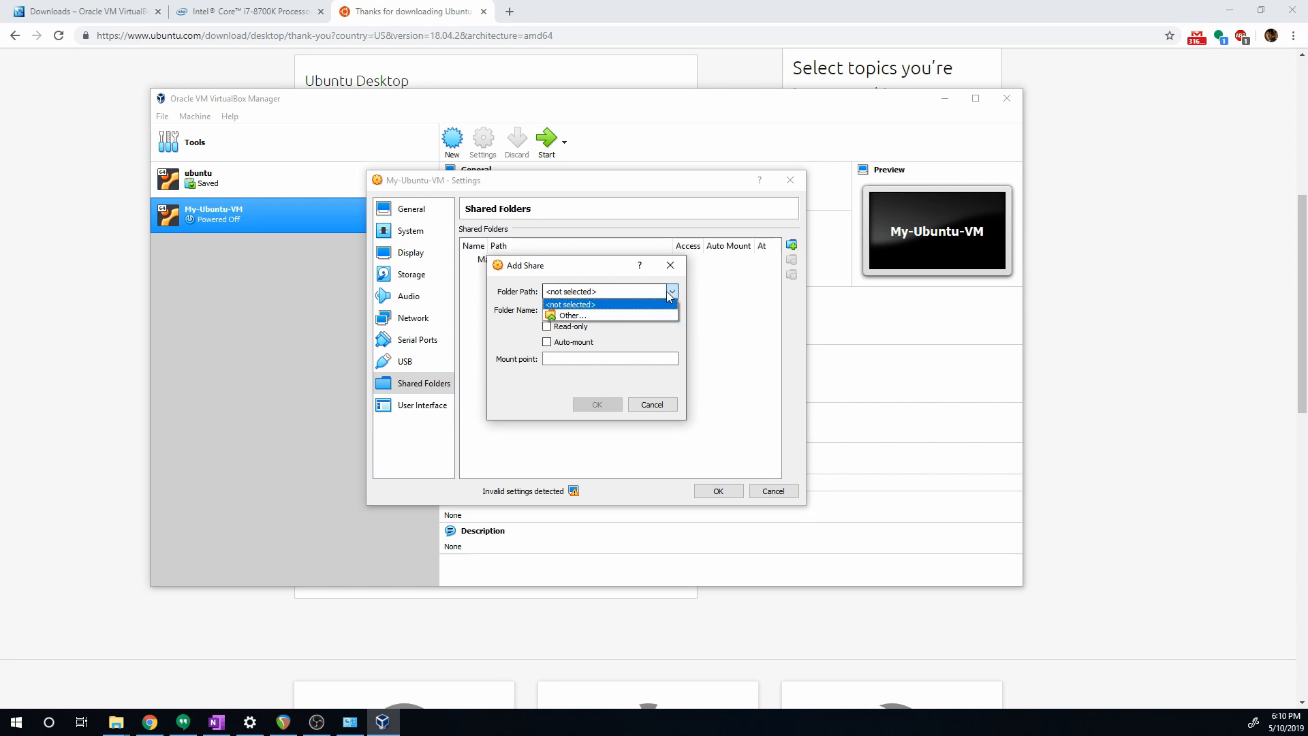
pyautogui.click(594, 293)
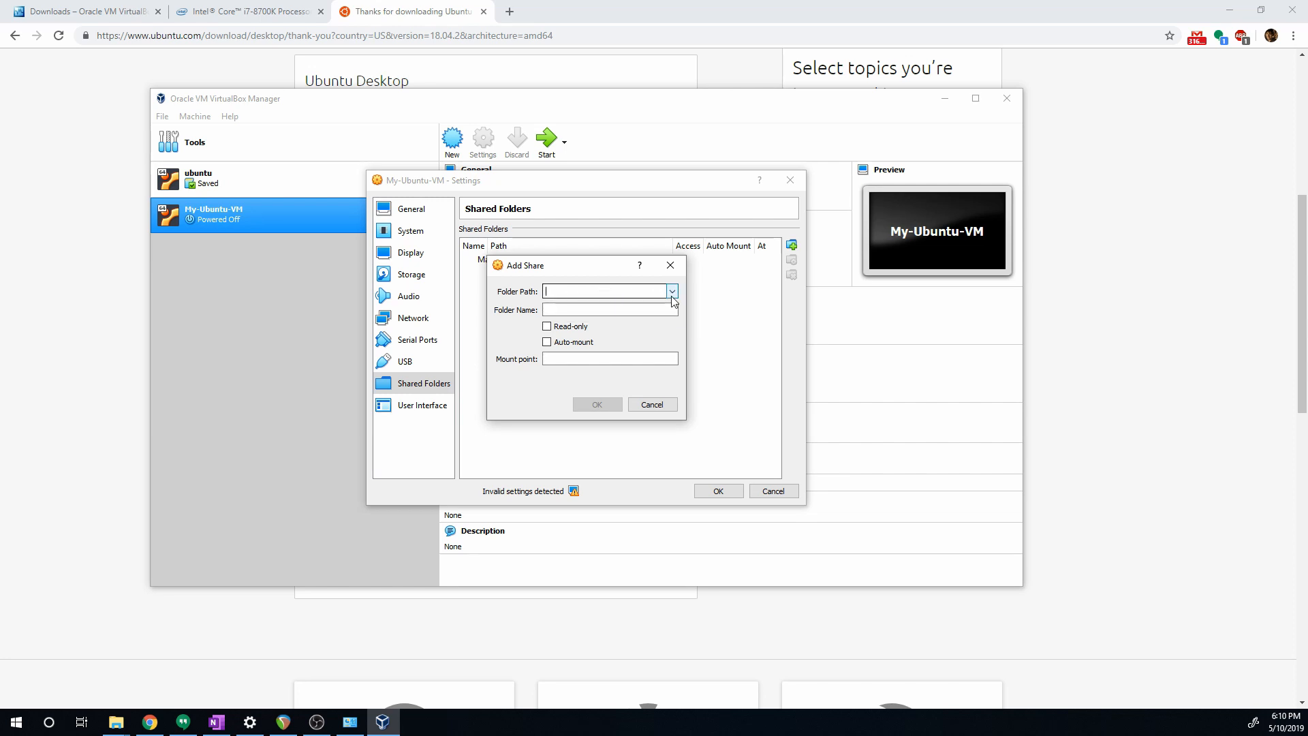
pyautogui.click(671, 291)
pyautogui.click(583, 315)
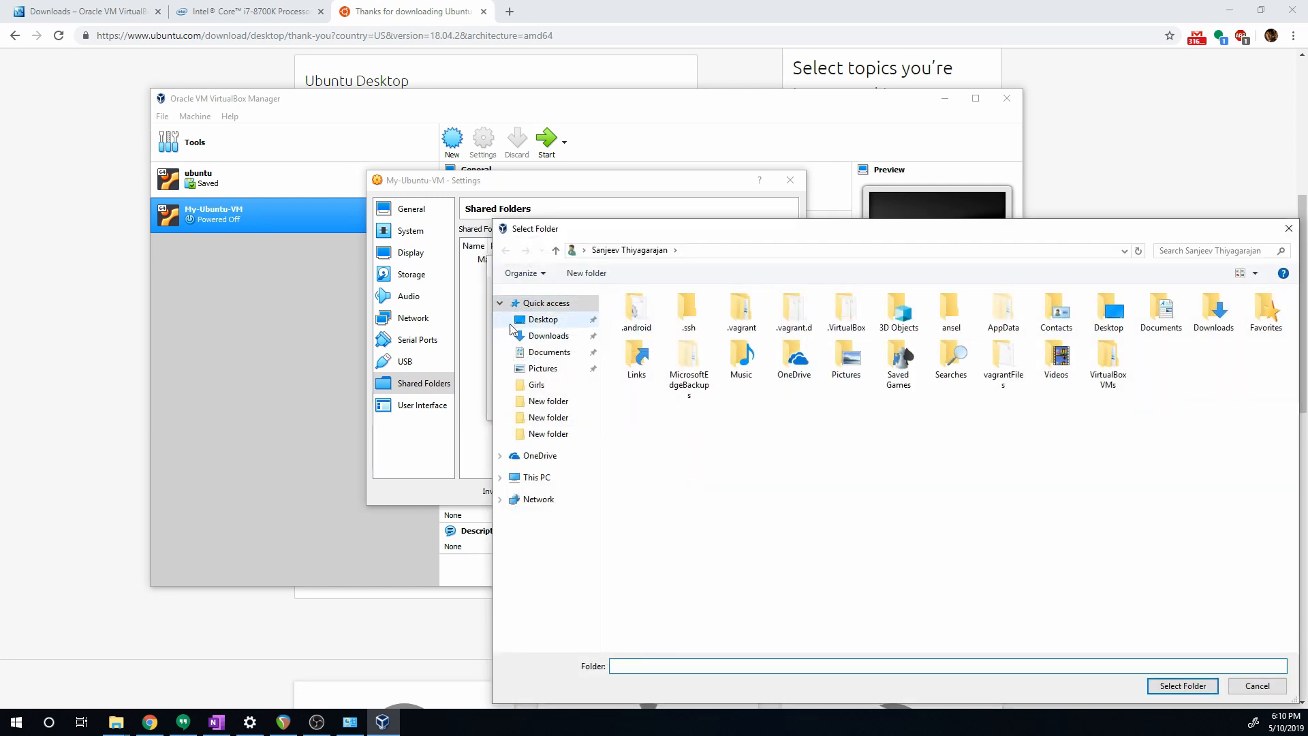
pyautogui.click(549, 352)
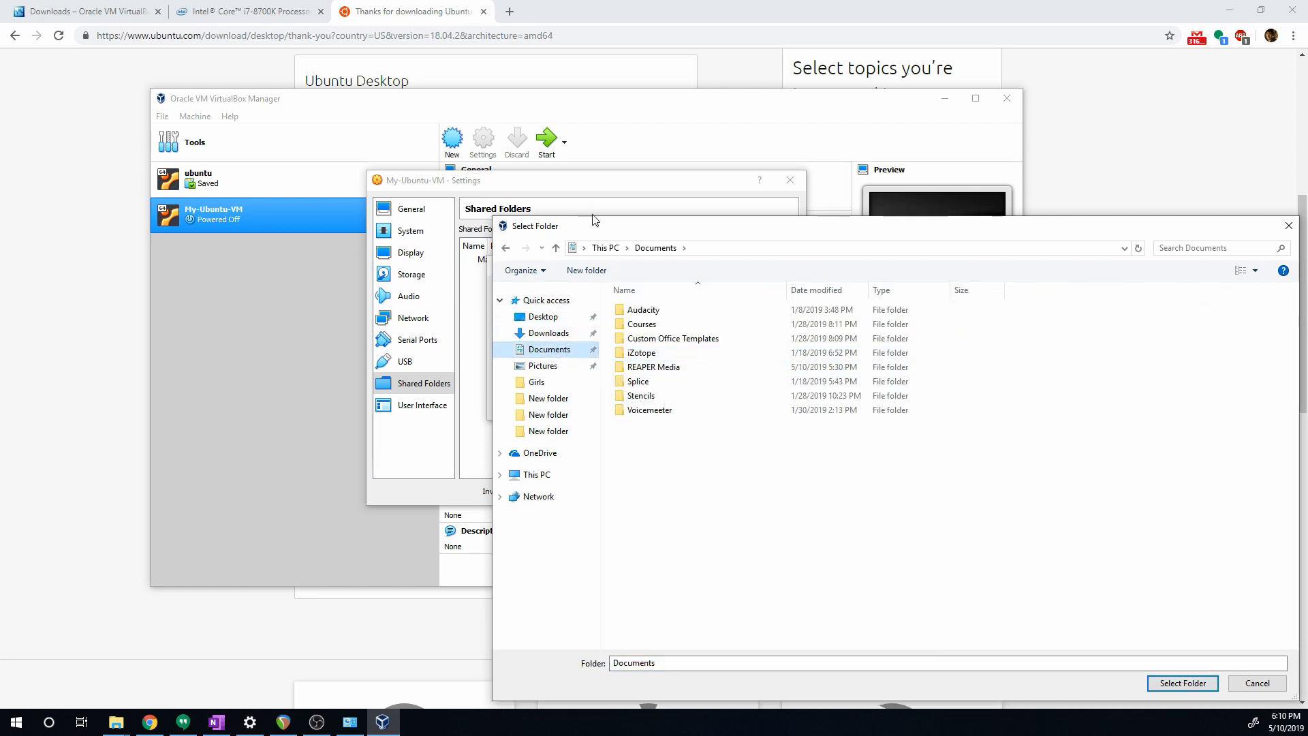
pyautogui.moveTo(596, 229); pyautogui.dragTo(756, 171)
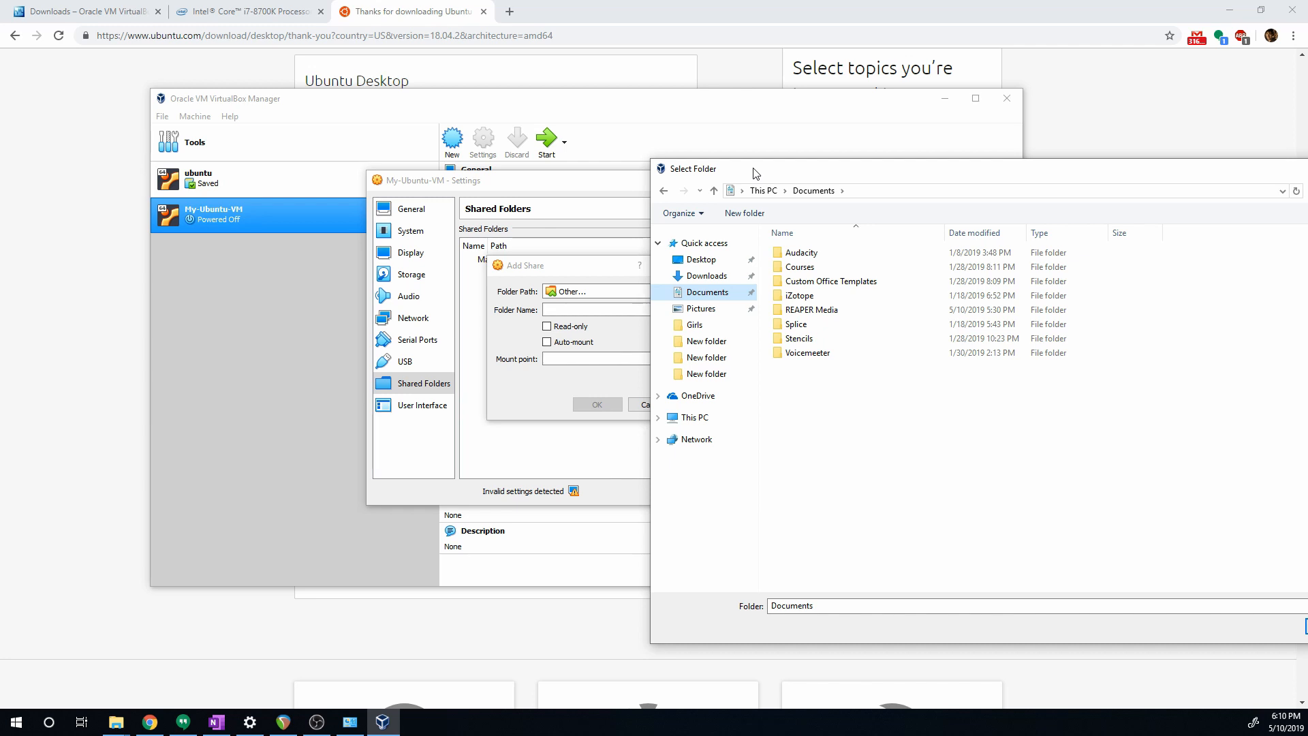
pyautogui.moveTo(755, 173); pyautogui.dragTo(287, 169)
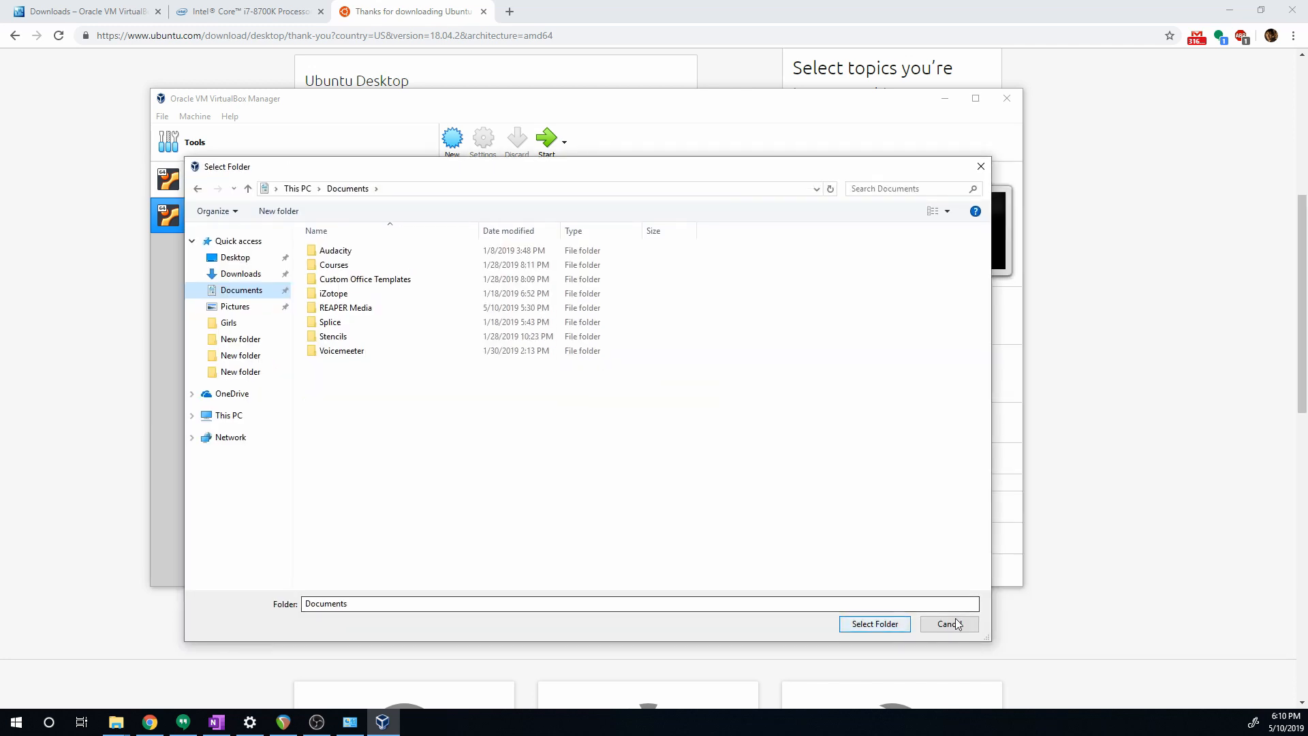
pyautogui.click(946, 622)
pyautogui.click(652, 404)
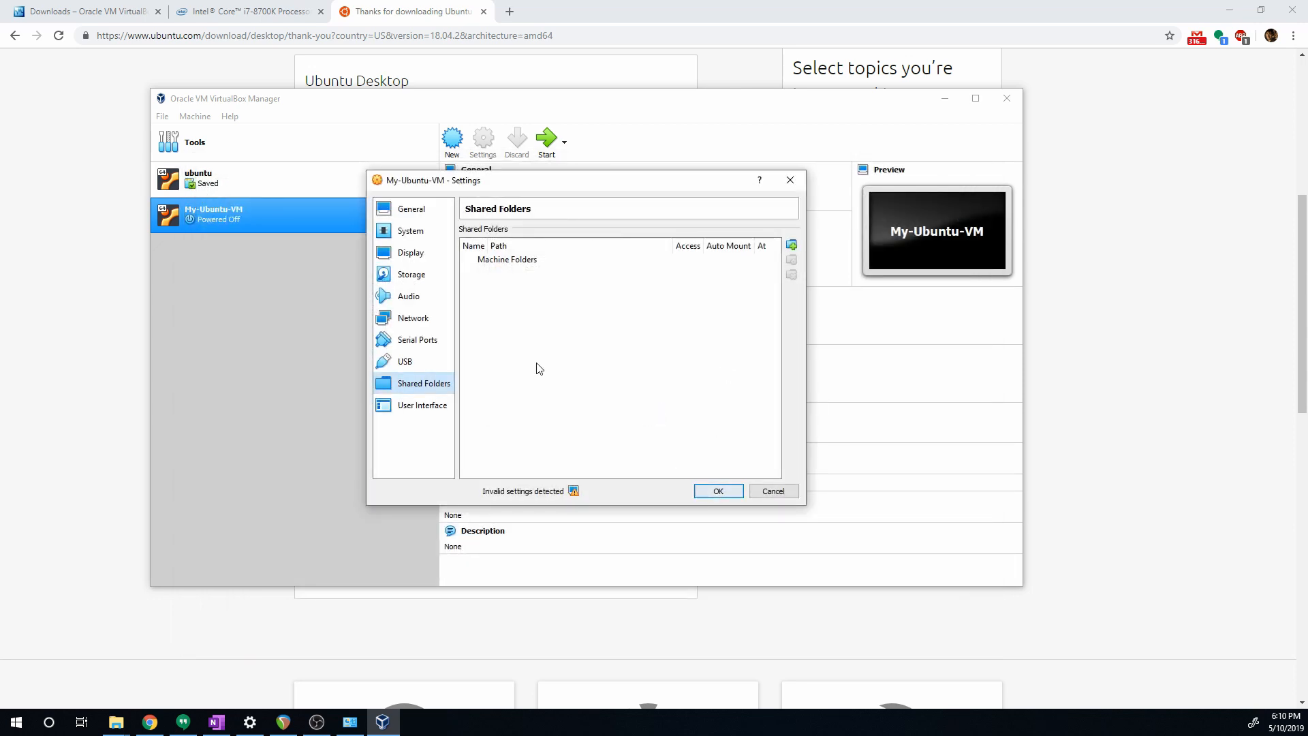
# - Save the My-Ubuntu-VM settings and start the virtual machine in a maximized window
pyautogui.click(718, 490)
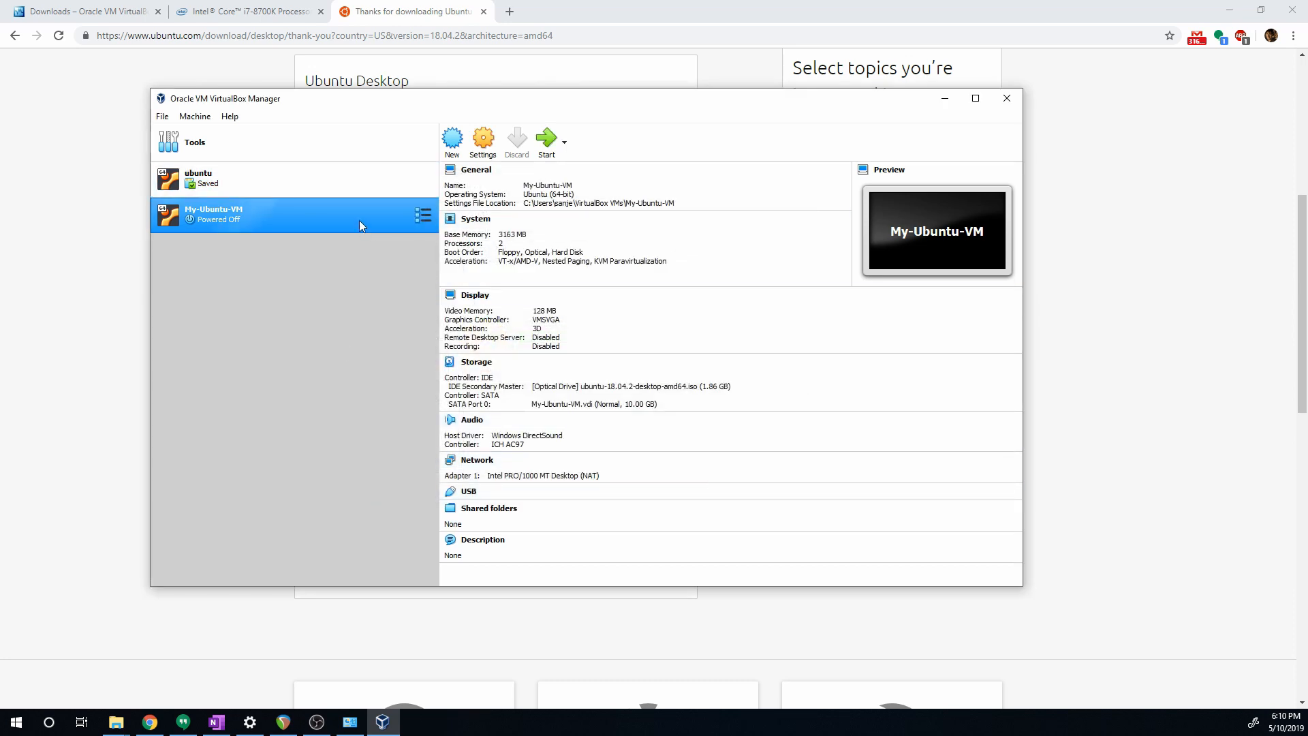
pyautogui.click(547, 140)
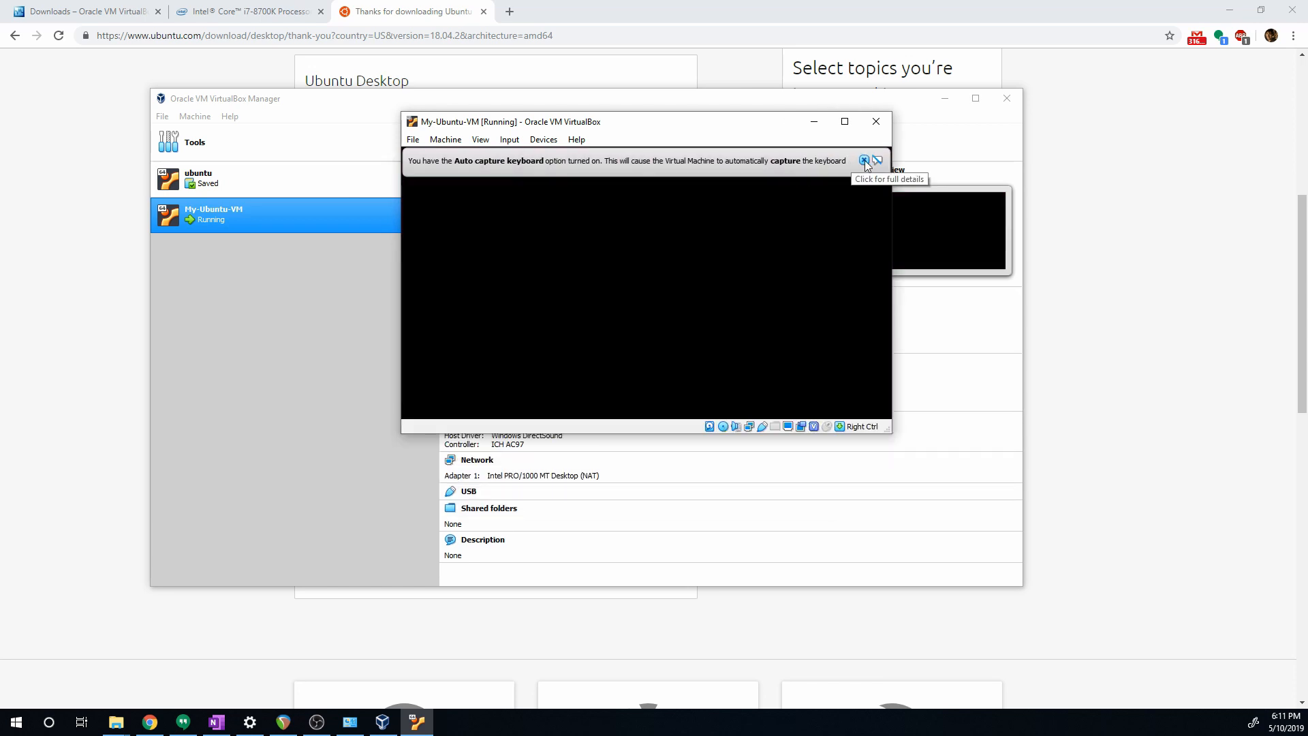
pyautogui.click(864, 160)
pyautogui.click(845, 122)
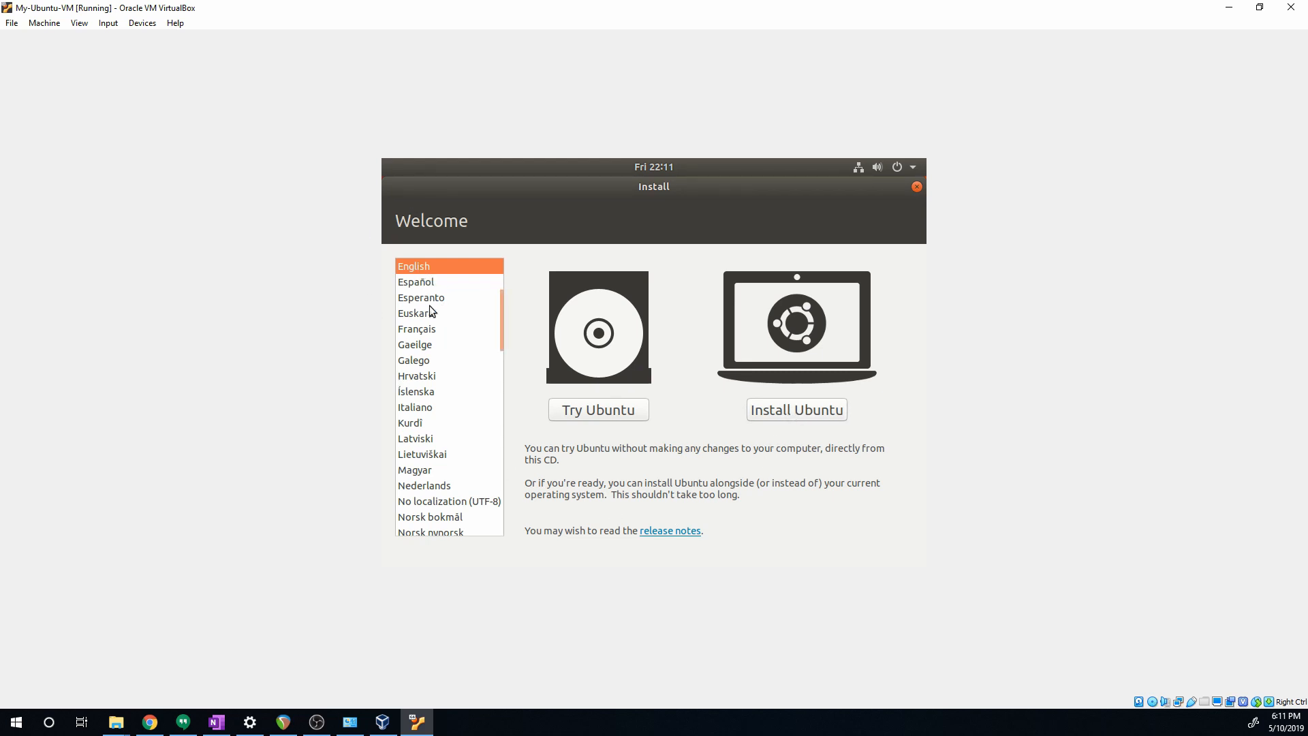
# - Begin installing Ubuntu with the English (US) keyboard layout and a normal installation, including updates and third-party software
pyautogui.click(803, 409)
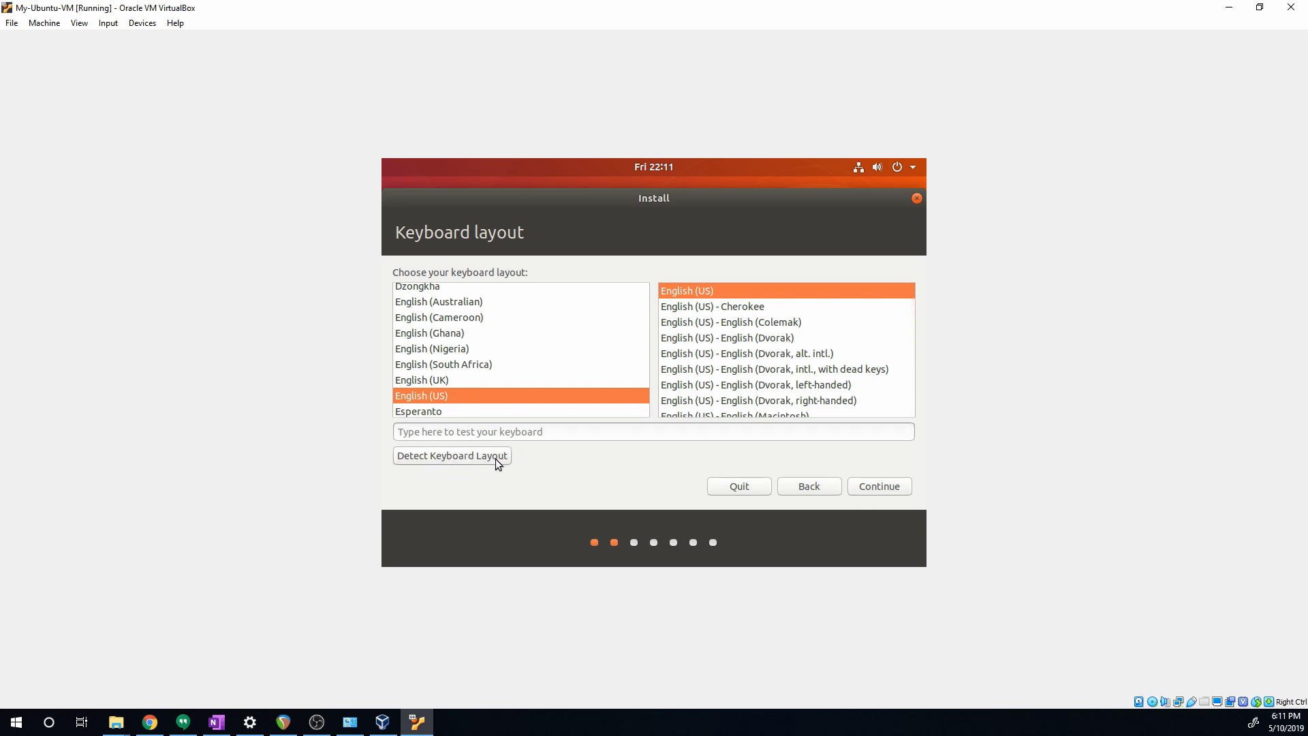
pyautogui.click(878, 486)
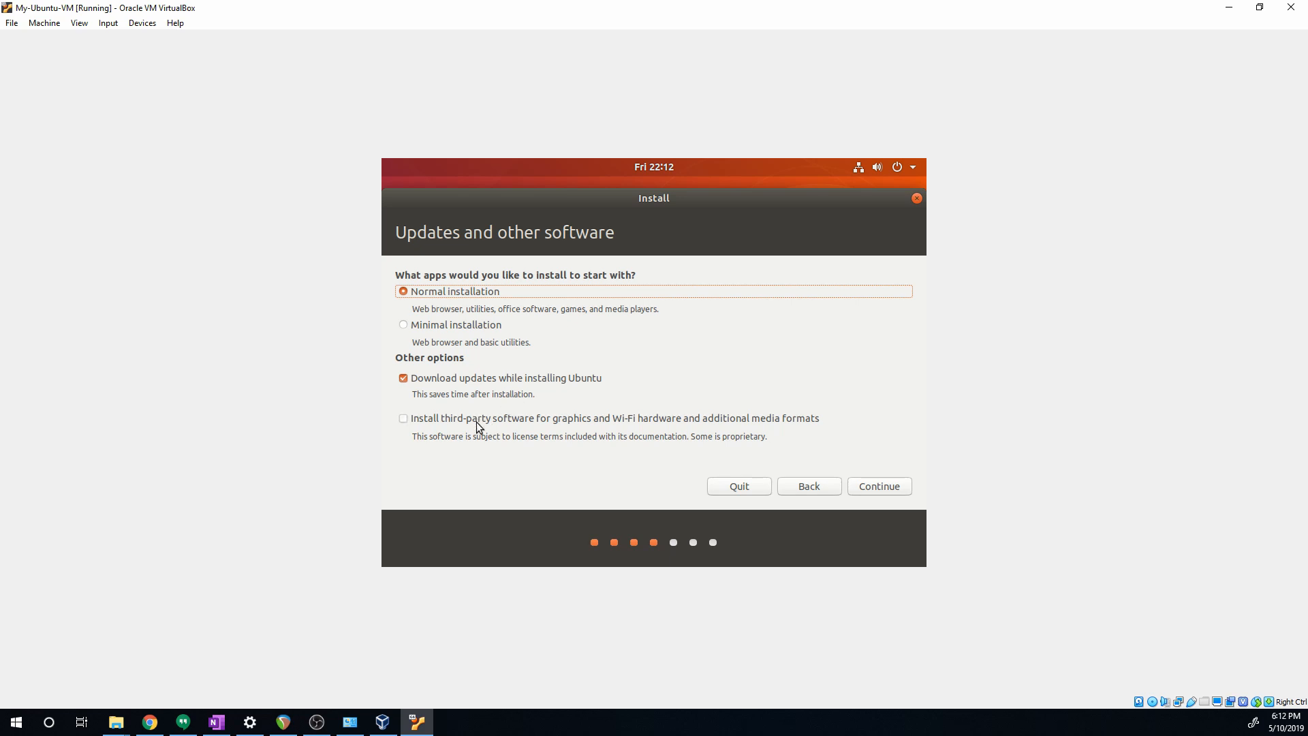
pyautogui.click(403, 419)
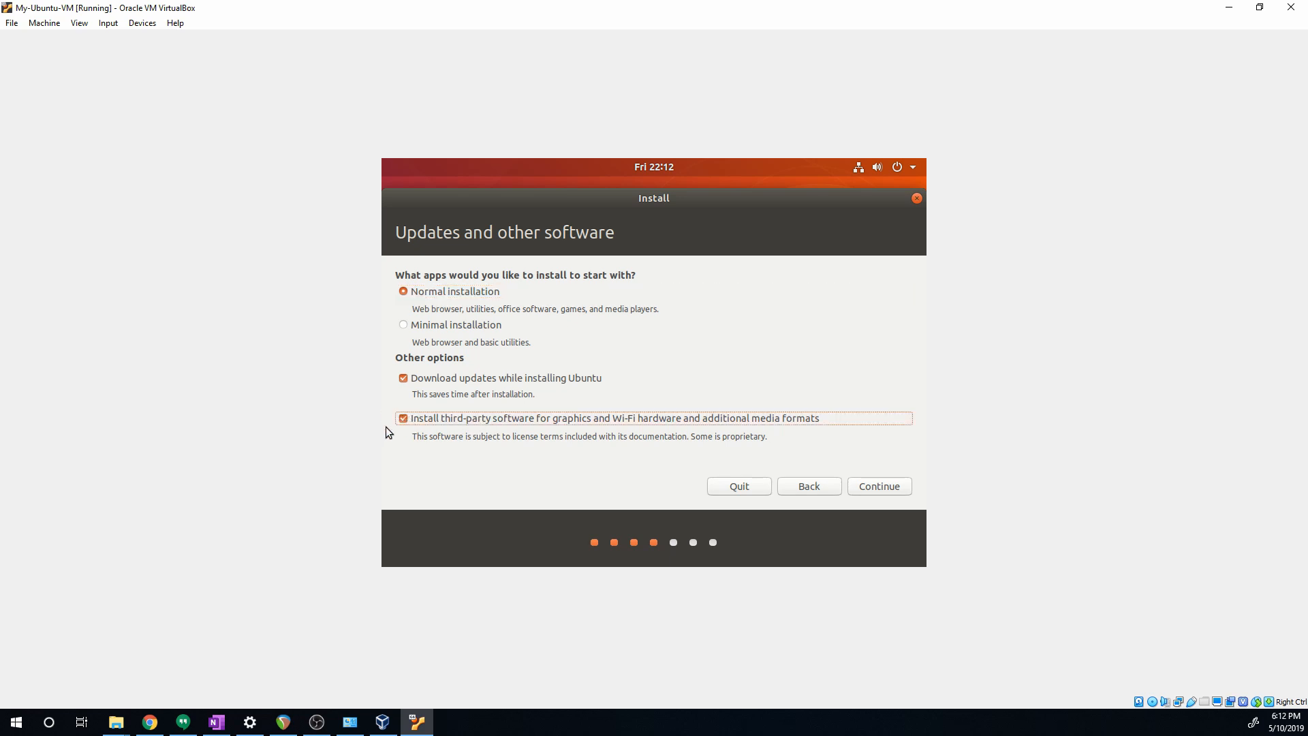
pyautogui.click(878, 488)
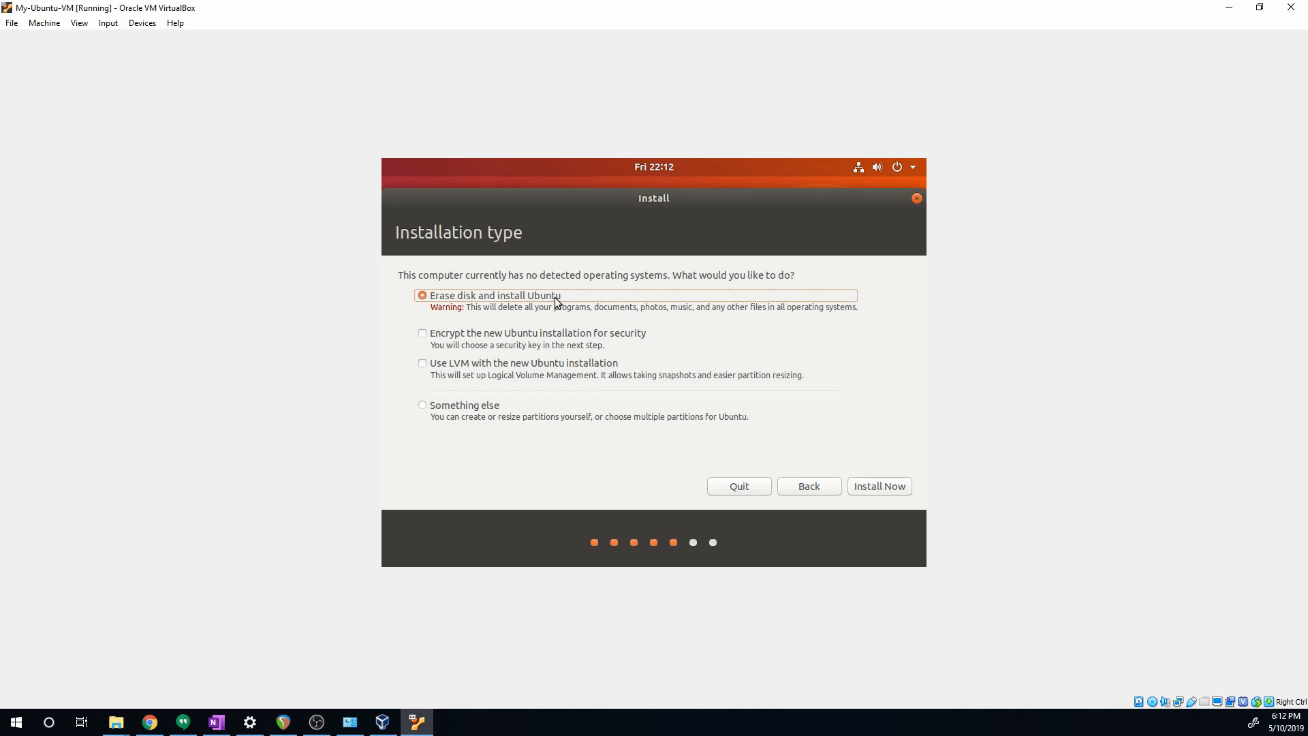
# - Choose to erase the disk and install Ubuntu, approve writing the changes to disk, and accept New York as the location
pyautogui.click(881, 486)
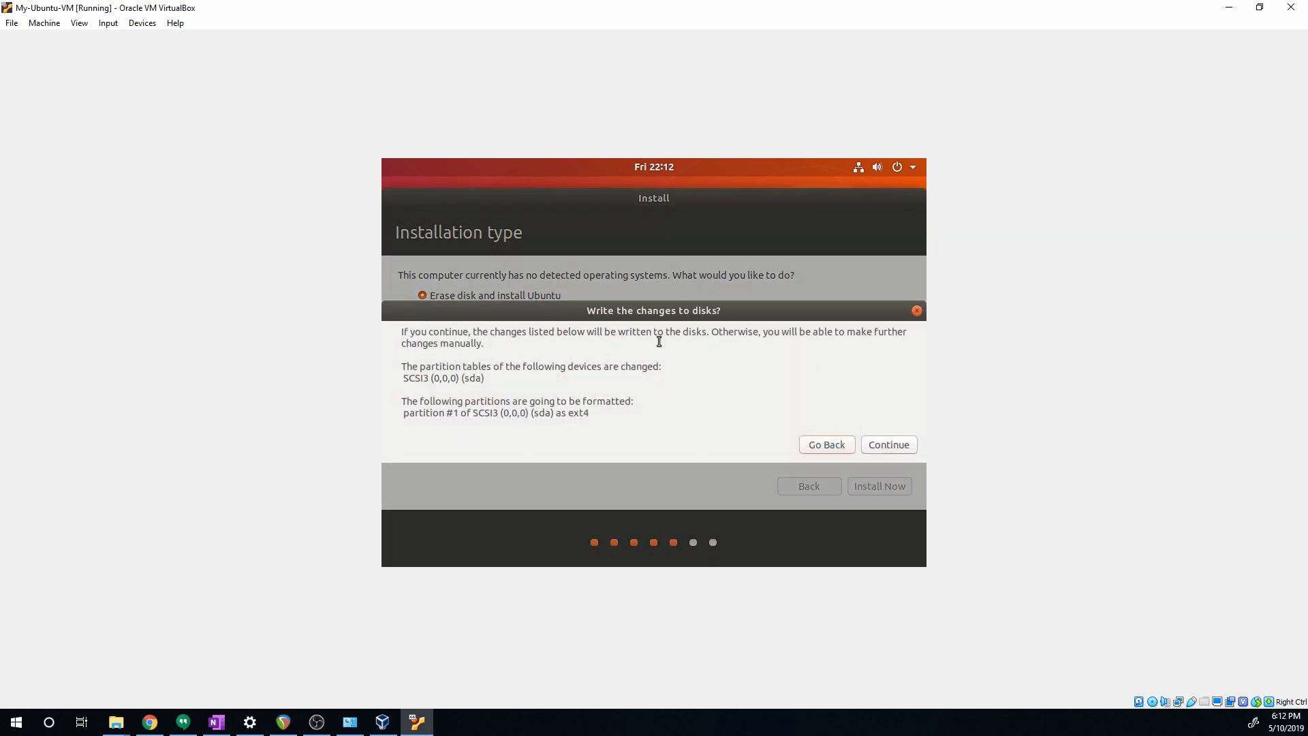
pyautogui.click(888, 444)
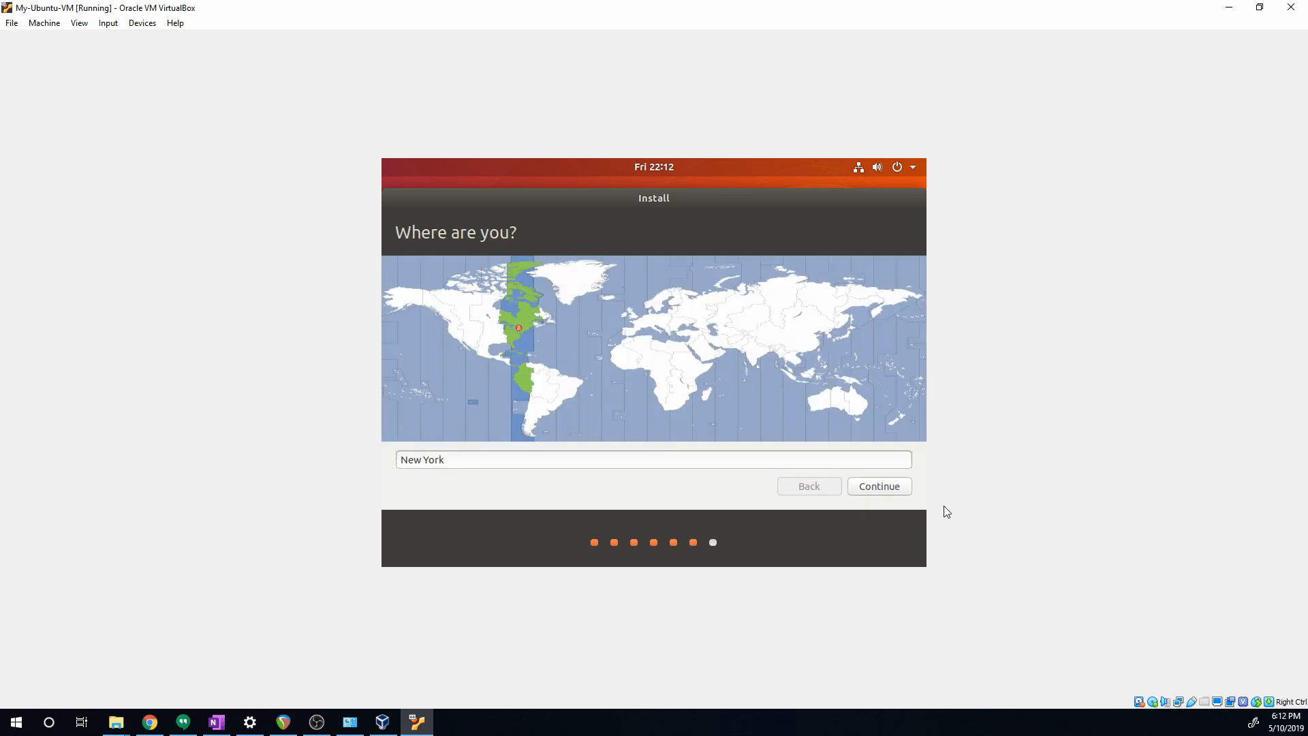
pyautogui.click(891, 488)
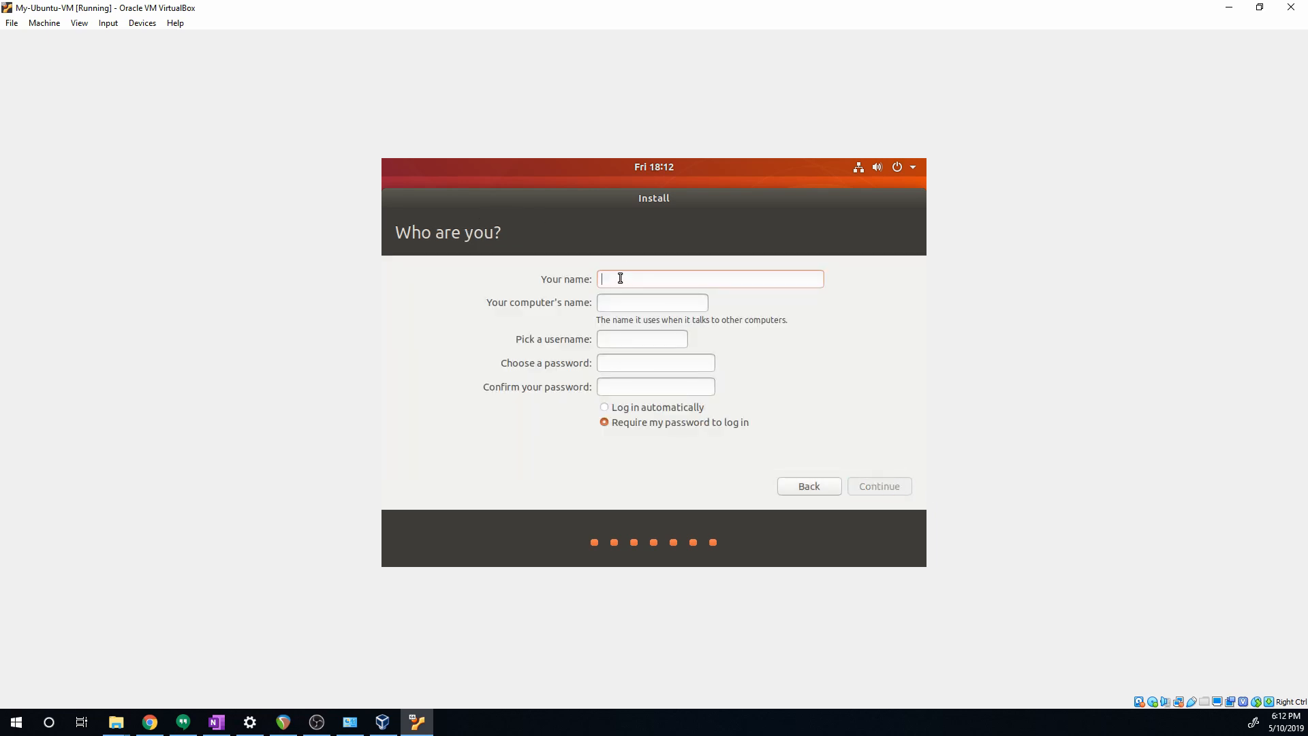
# - Enter the user's name in the account details and go to the password field
pyautogui.write('sanjeev')
pyautogui.moveTo(668, 344); pyautogui.dragTo(603, 345)
pyautogui.click(648, 362)
pyautogui.write('s')
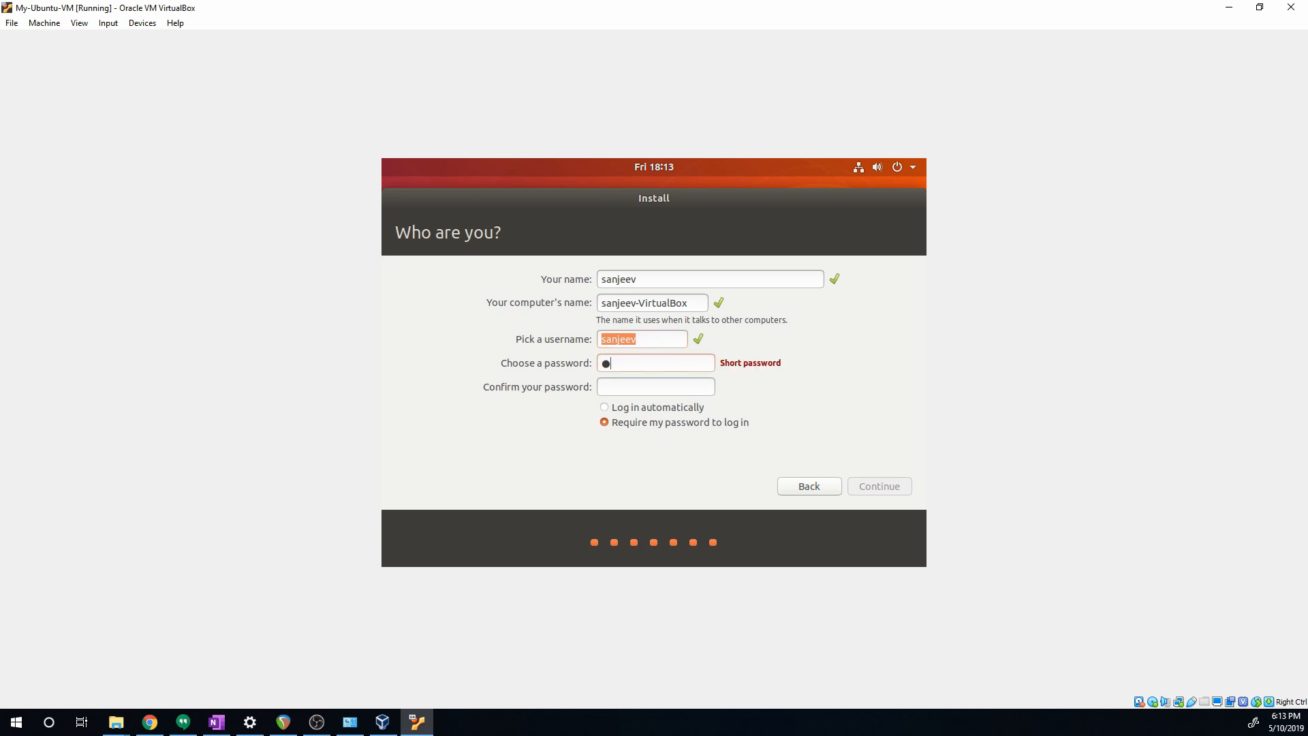
pyautogui.write('●●●●●●●●●●●')
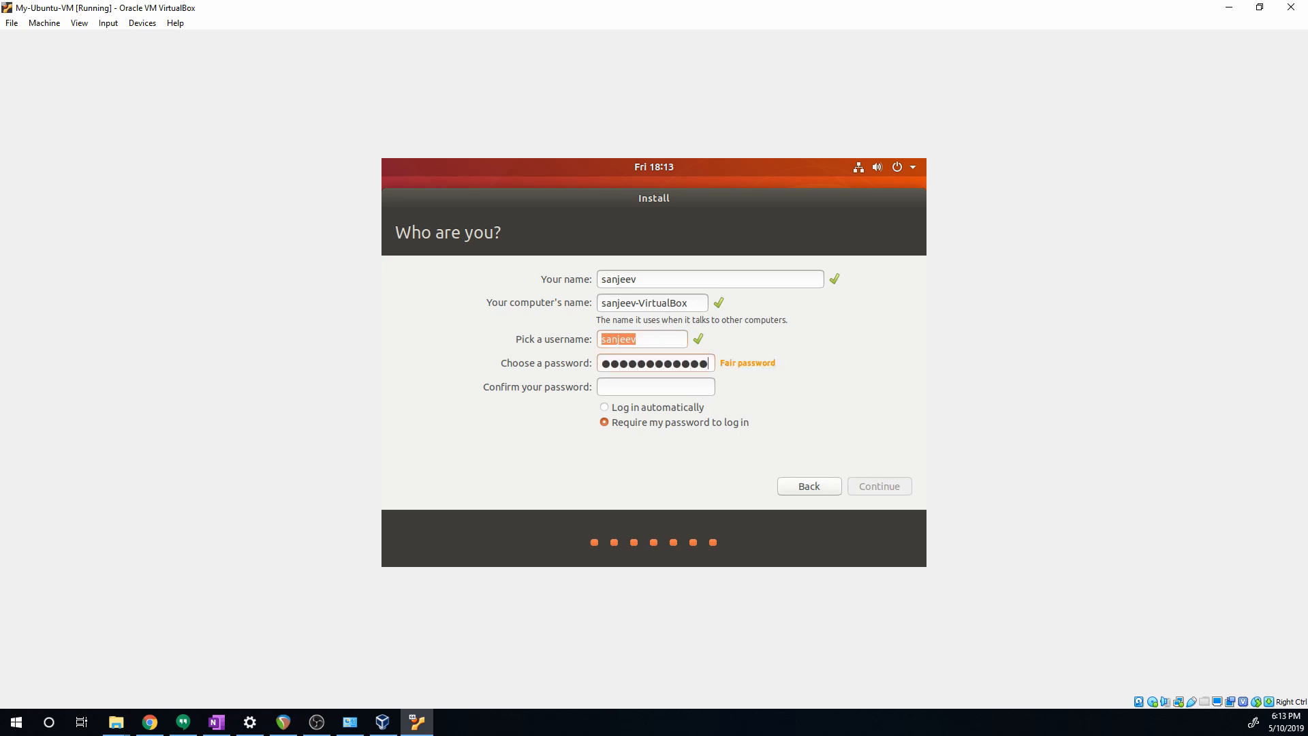
pyautogui.press('BackSpace')
pyautogui.press('BackSpace')
pyautogui.press('BackSpace')
pyautogui.press('BackSpace')
pyautogui.press('BackSpace')
pyautogui.press('BackSpace')
pyautogui.press('BackSpace')
pyautogui.press('BackSpace')
pyautogui.press('BackSpace')
pyautogui.press('BackSpace')
pyautogui.press('BackSpace')
pyautogui.press('BackSpace')
# - Enter and confirm the account password, requiring it at login, and continue the installation
pyautogui.write('s')
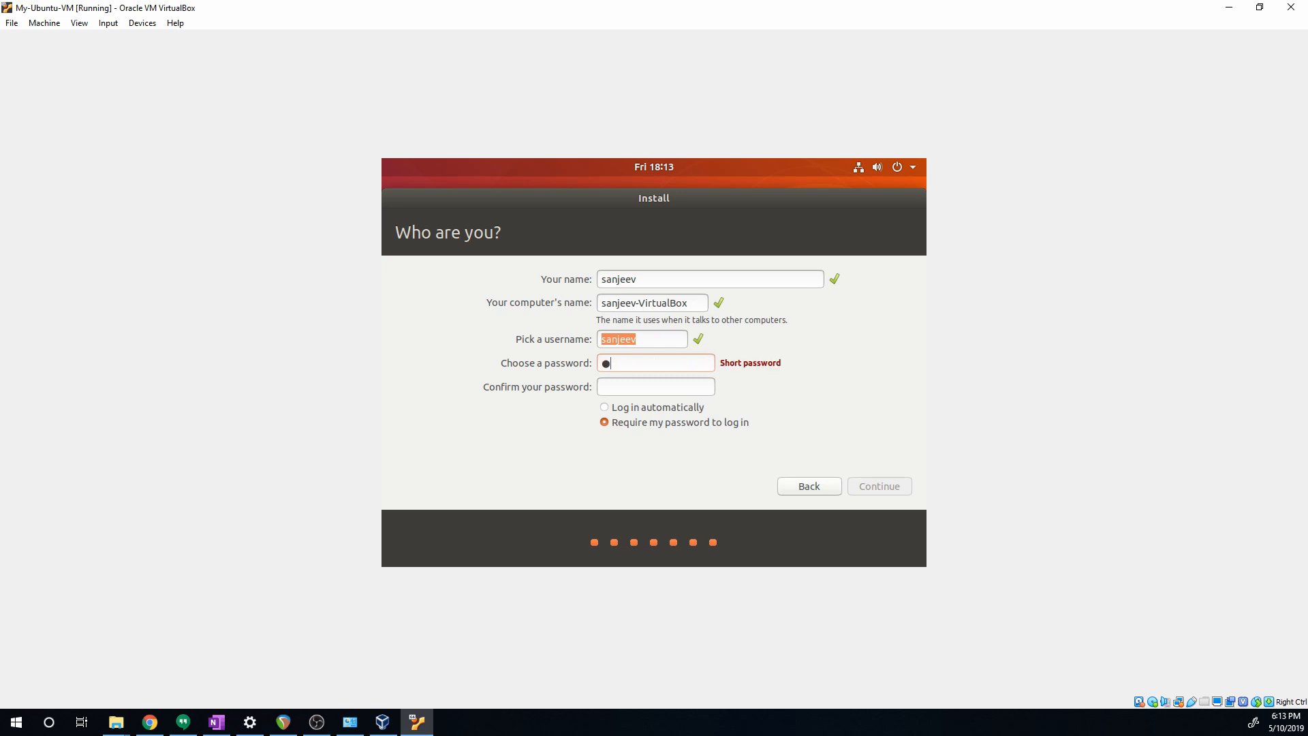
pyautogui.write('●●●●●●●●')
pyautogui.press('Tab')
pyautogui.write('●●●')
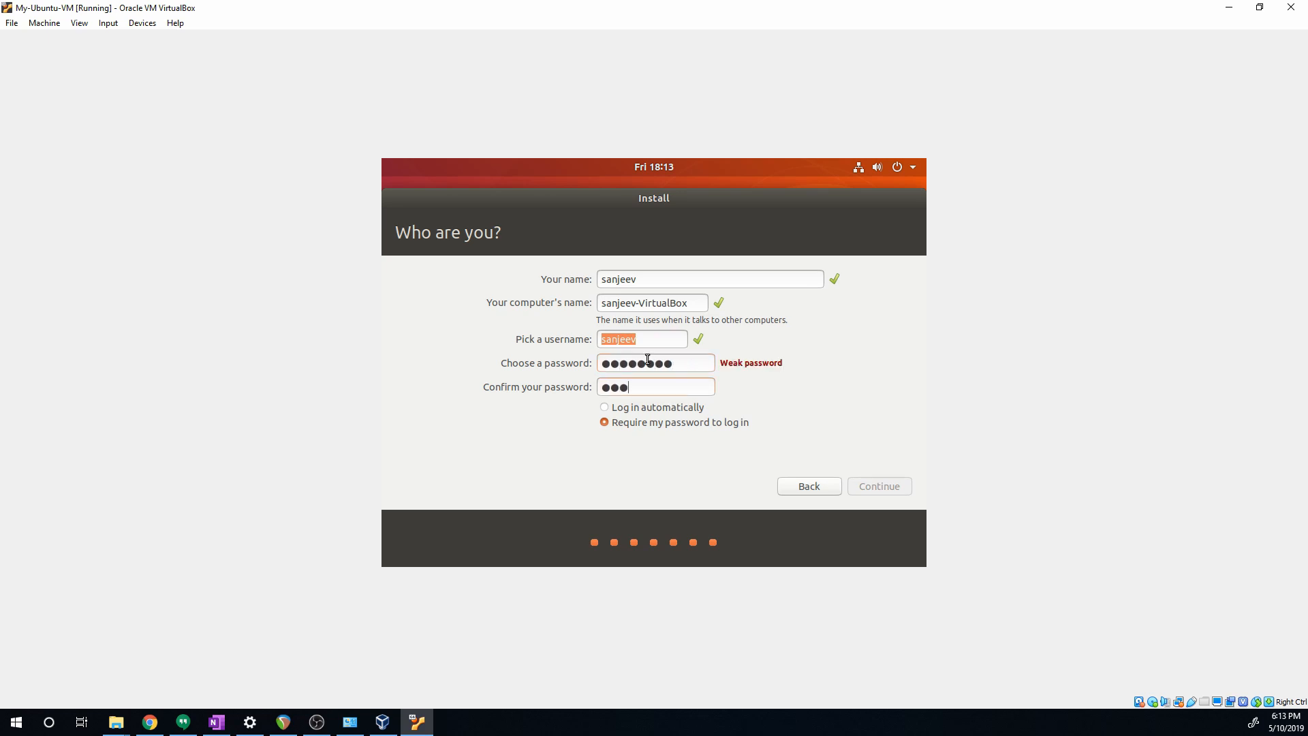
pyautogui.write('●●●●●')
pyautogui.click(886, 485)
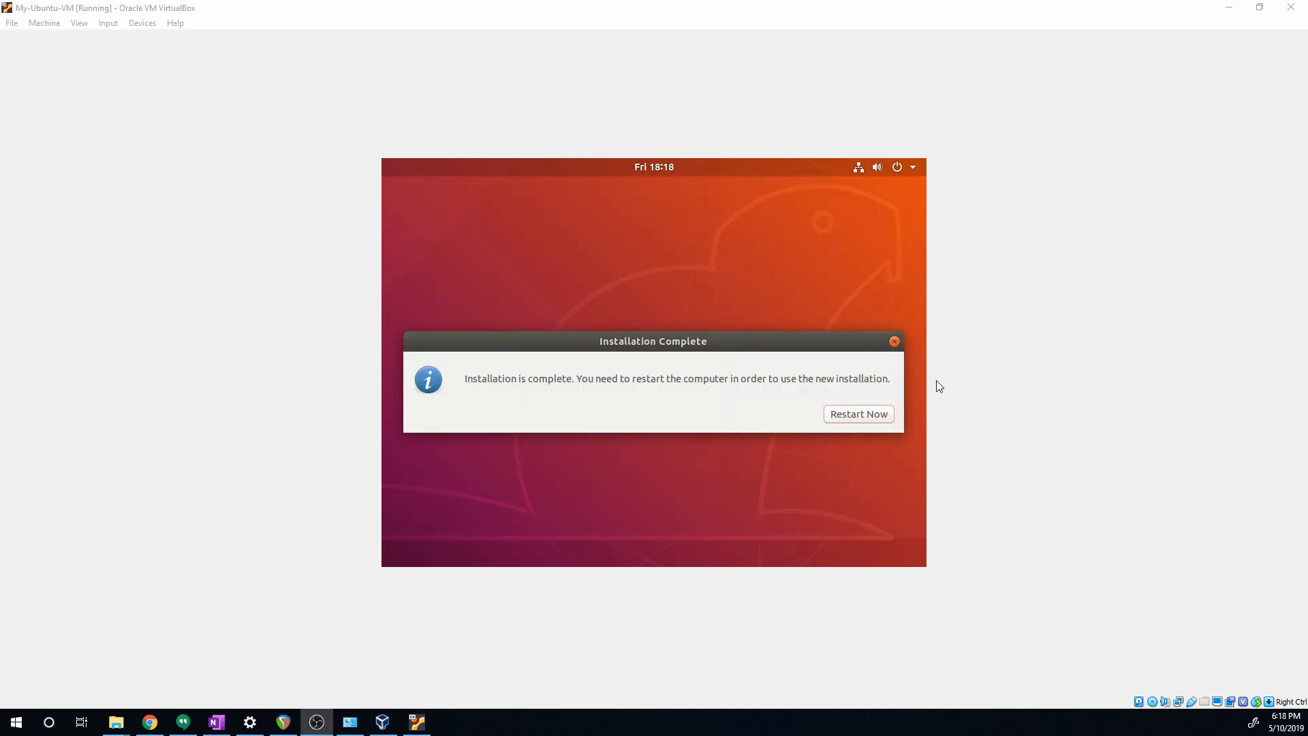
# - Restart the virtual machine into the installed Ubuntu system and sign in with the account password
pyautogui.click(865, 415)
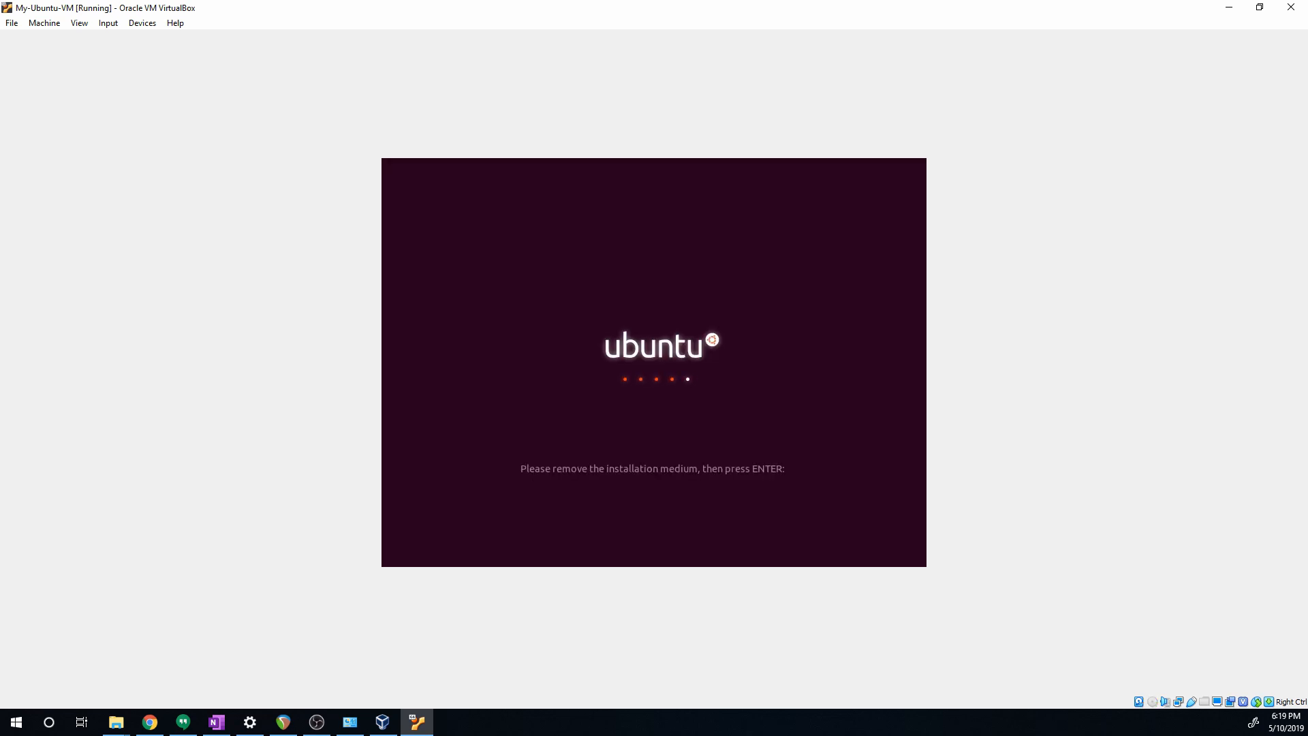
pyautogui.press('Return')
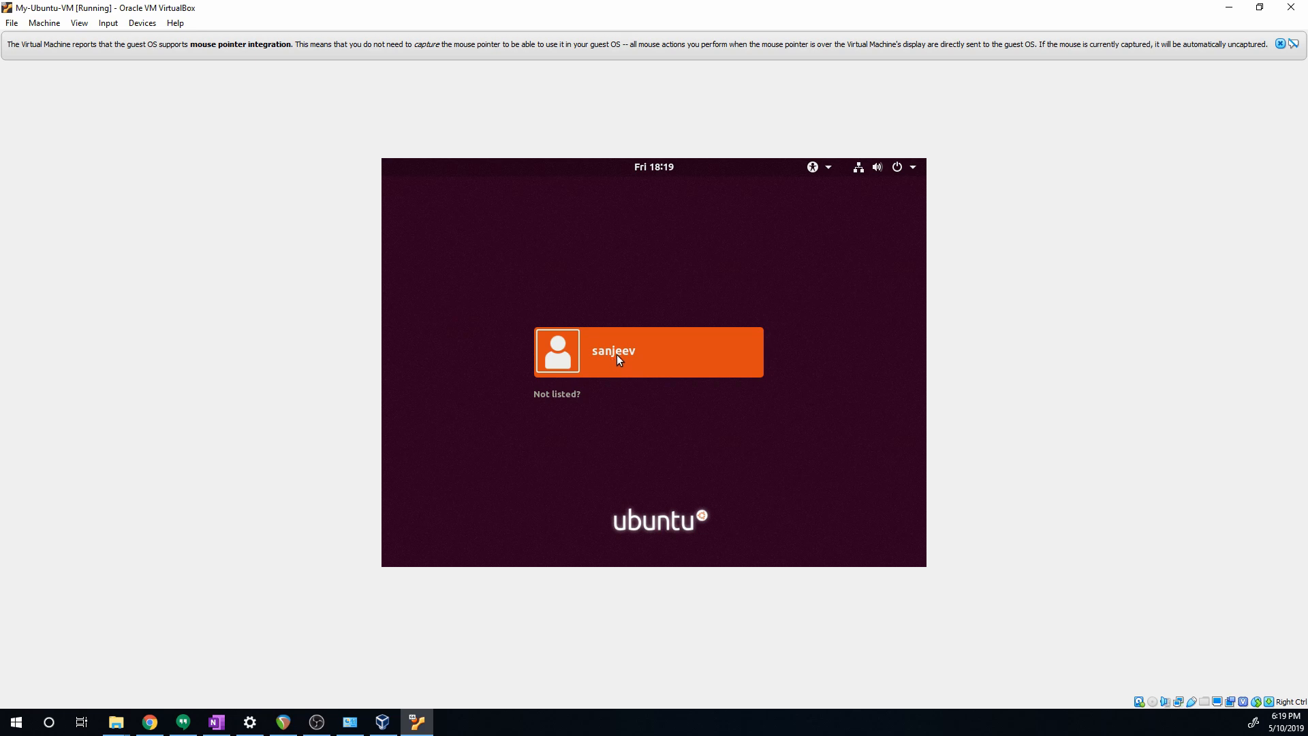
pyautogui.click(575, 349)
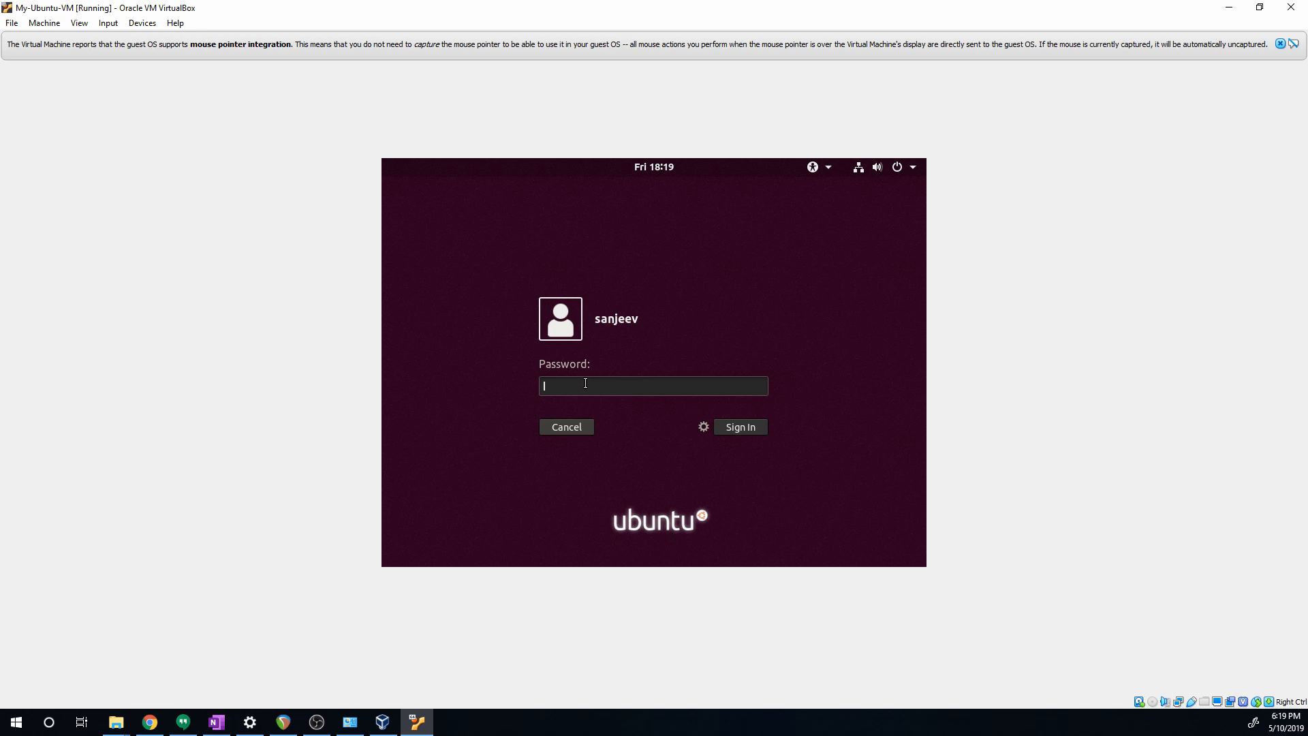
pyautogui.write('********')
pyautogui.click(734, 423)
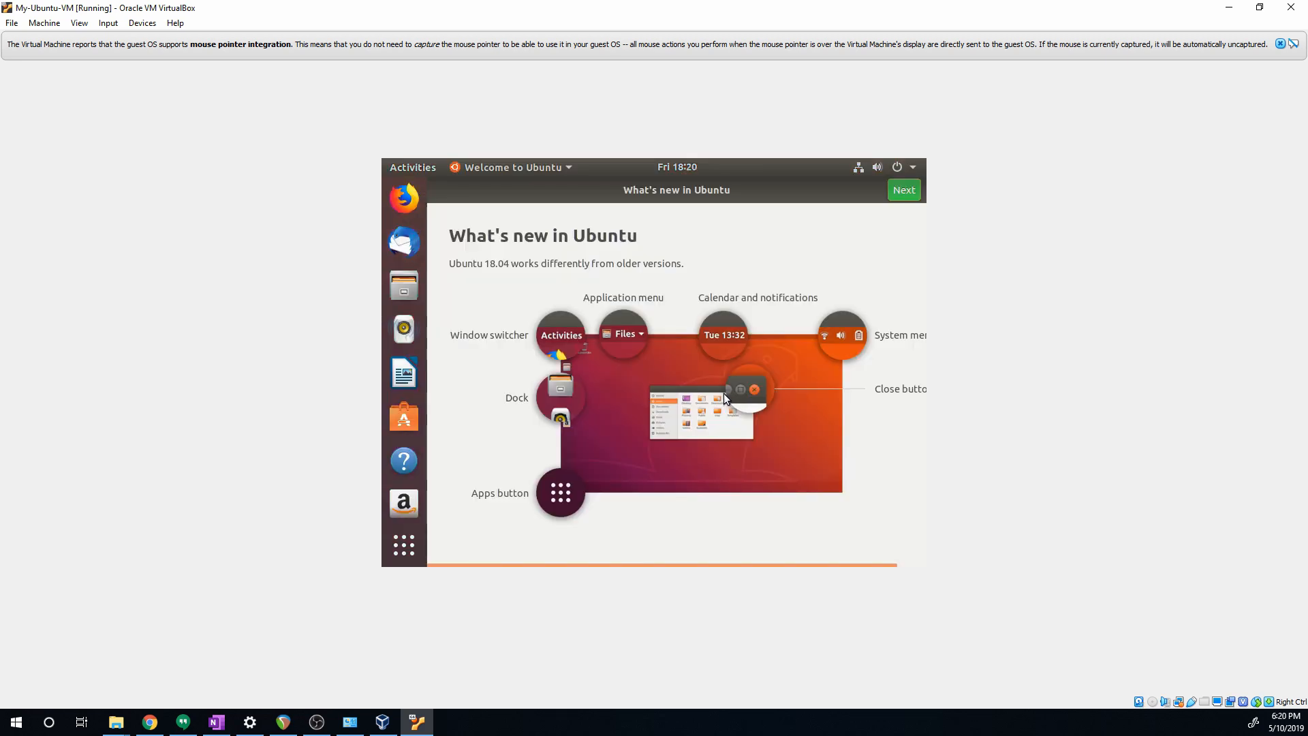
# - Go through the Welcome to Ubuntu pages without setting up Livepatch, and open Ubuntu Software to browse the Editor's Picks
pyautogui.click(904, 191)
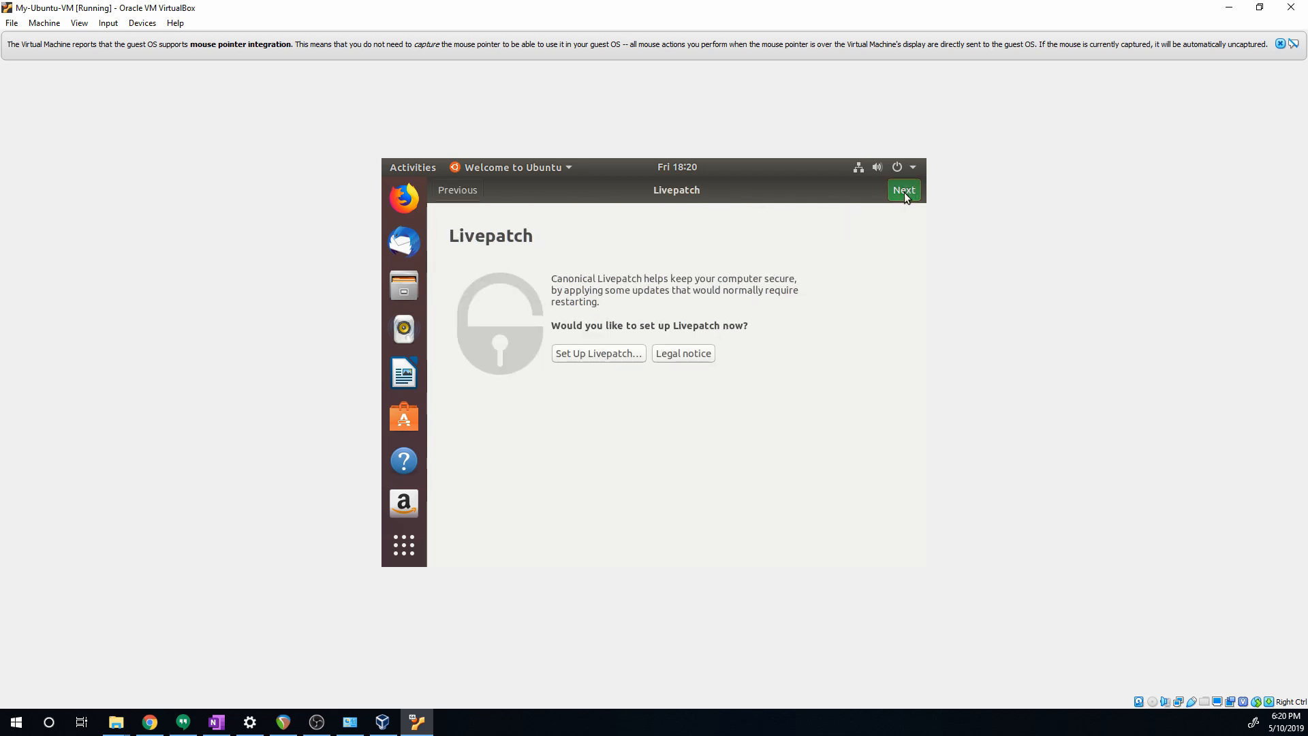
pyautogui.click(906, 192)
pyautogui.click(906, 192)
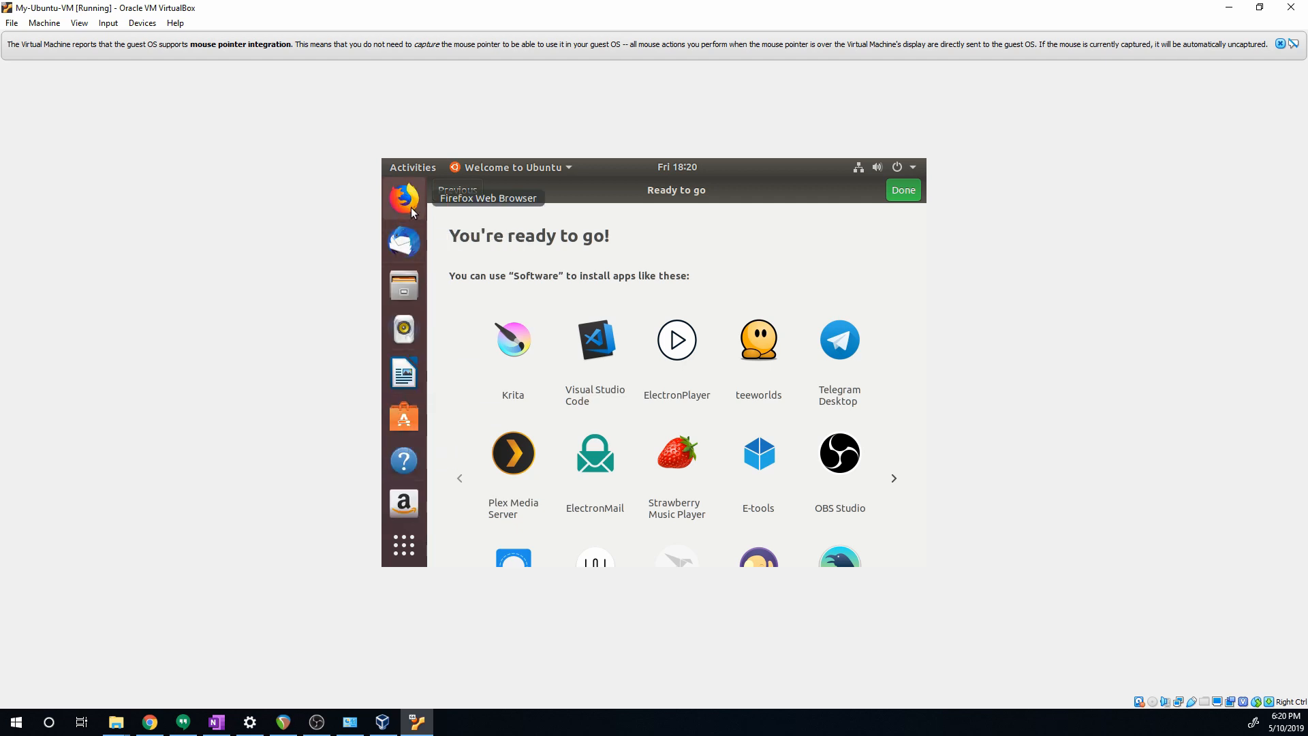
pyautogui.click(405, 426)
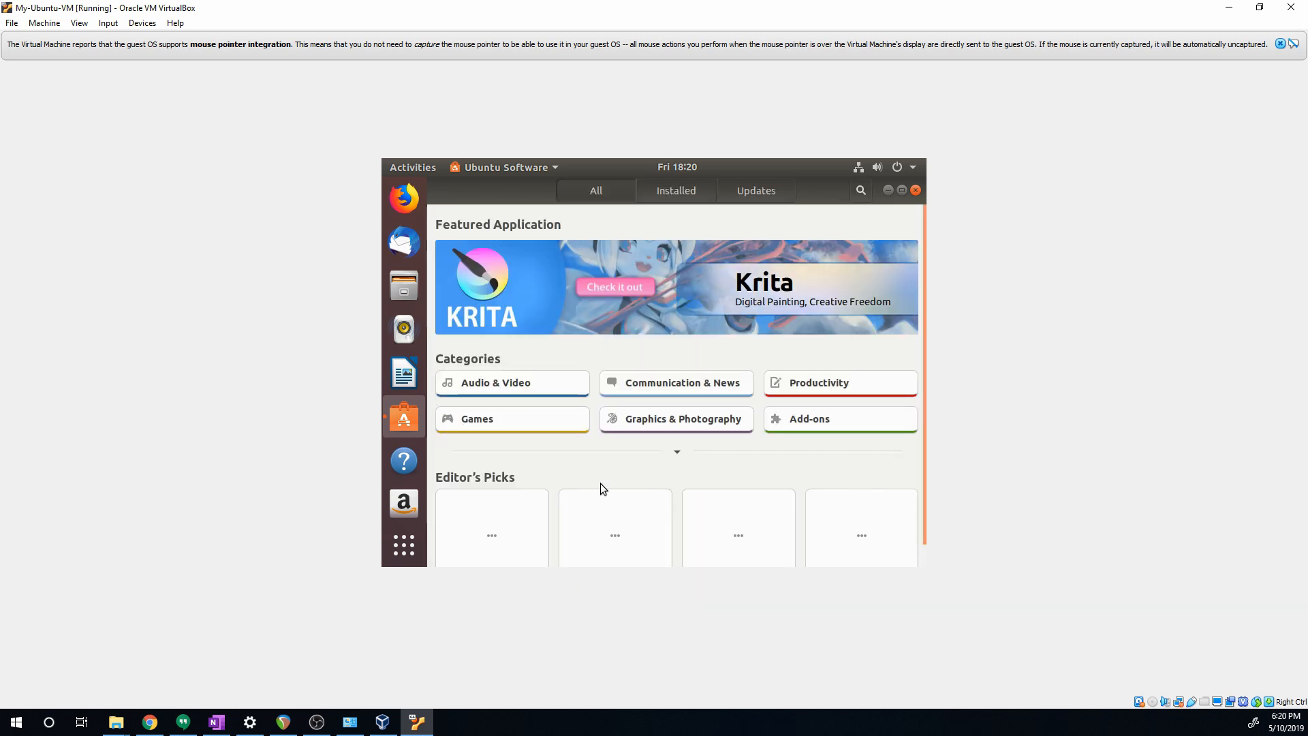
pyautogui.scroll(-2, 600, 483)
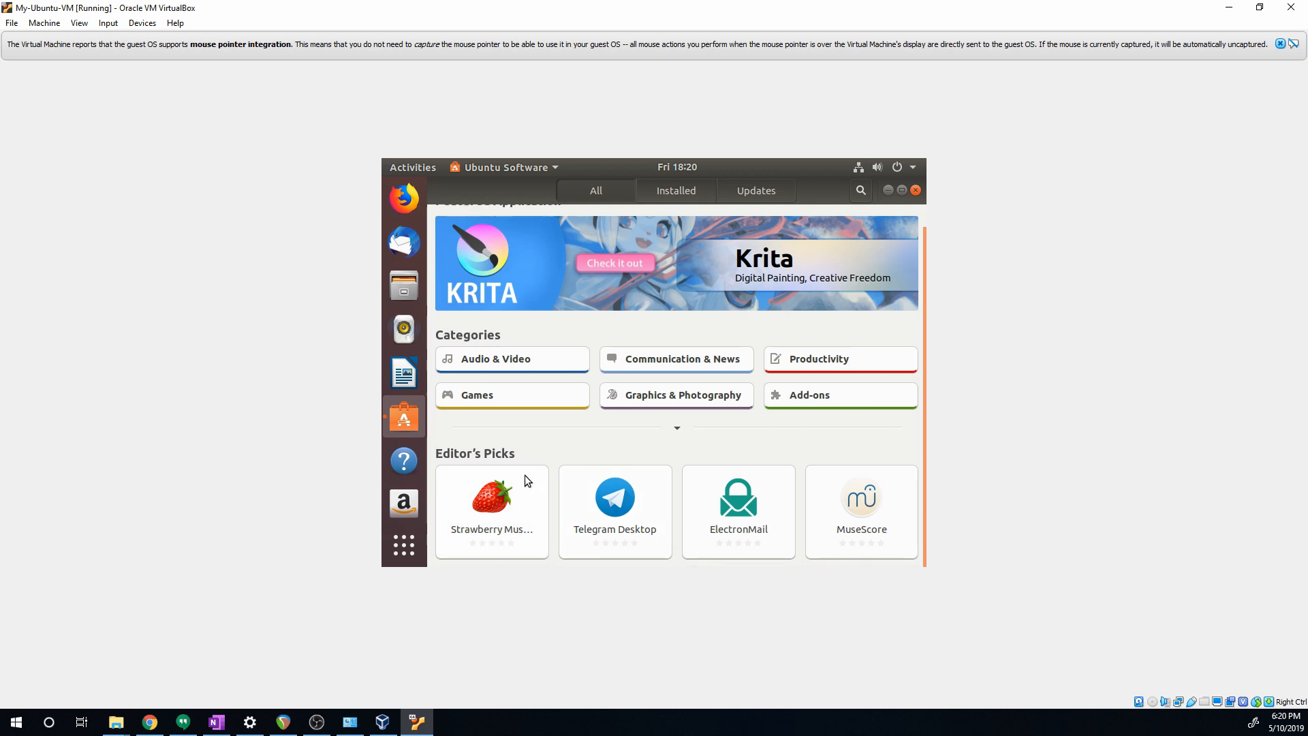